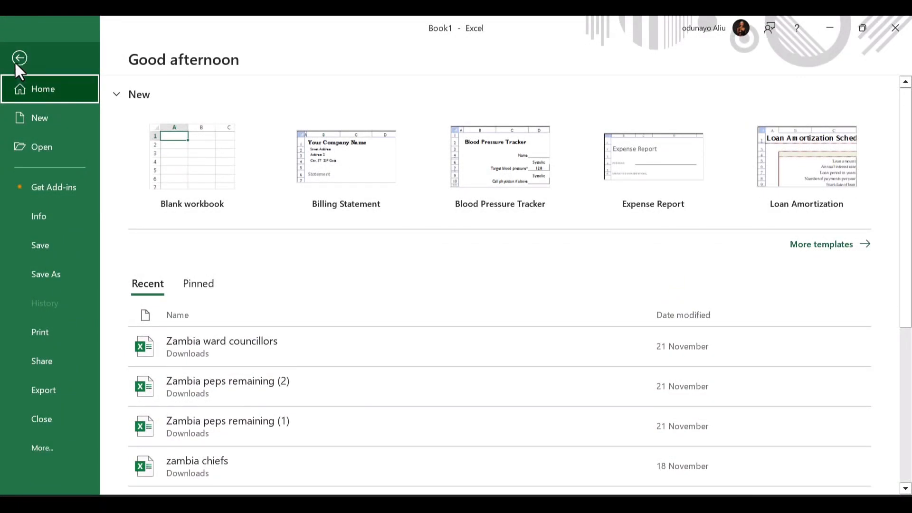
- Create a new blank workbook, Book2, and return to its empty Sheet1 grid
click(190, 159)
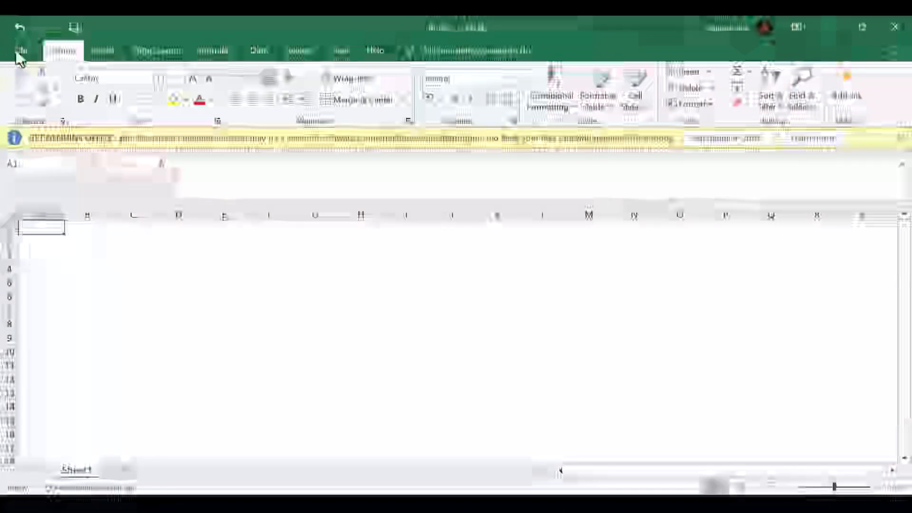
click(21, 53)
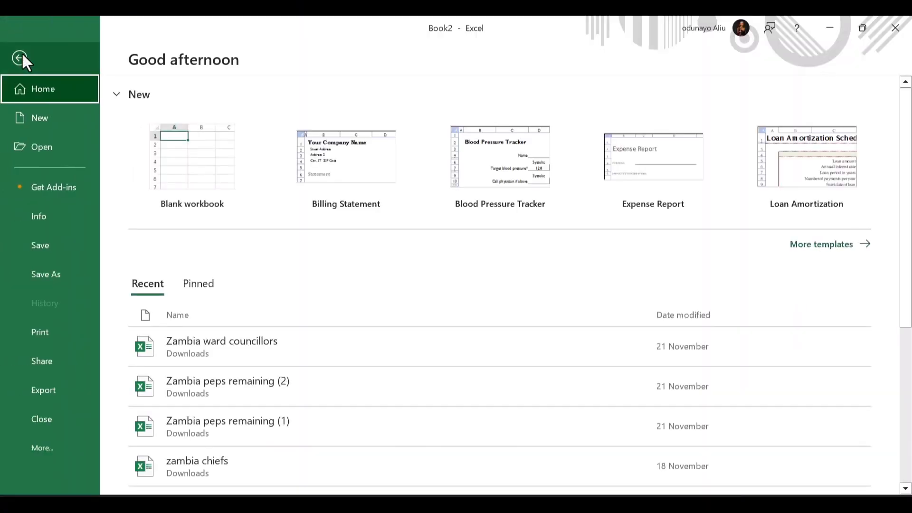
click(22, 53)
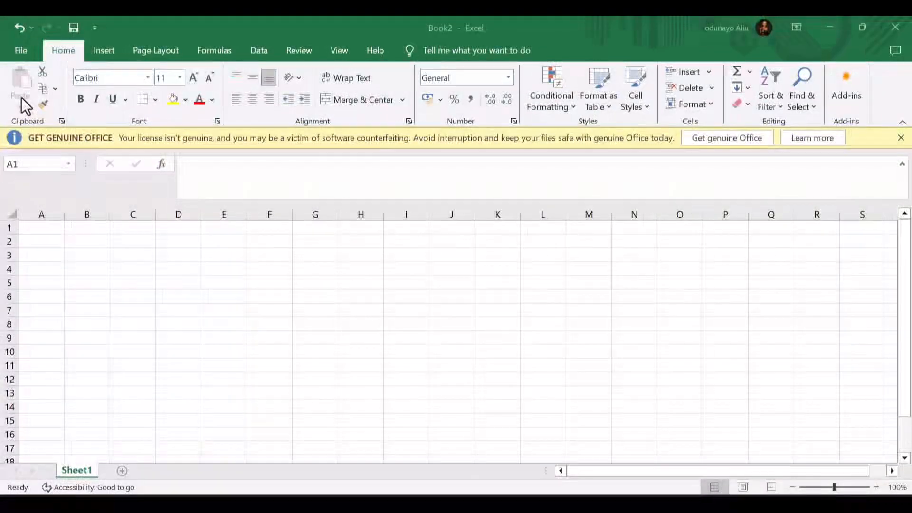
click(37, 232)
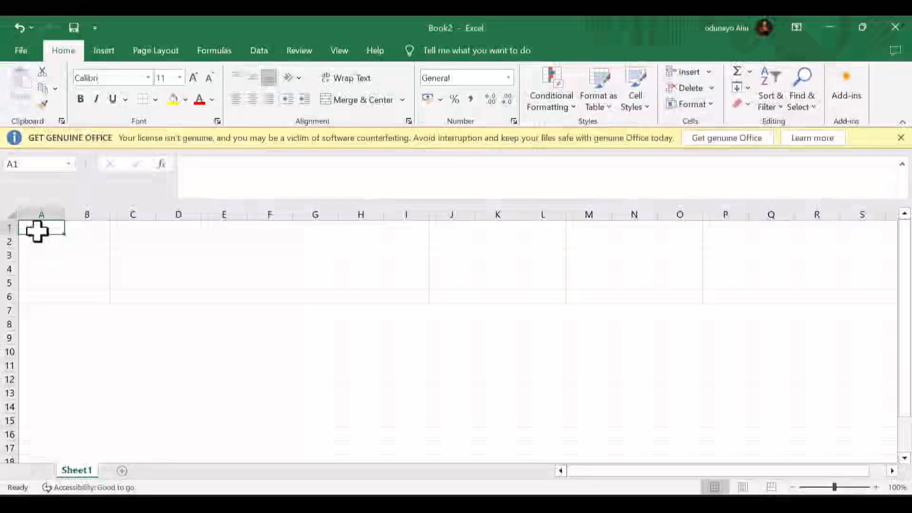
drag(37, 232, 459, 404)
key(ctrl+c)
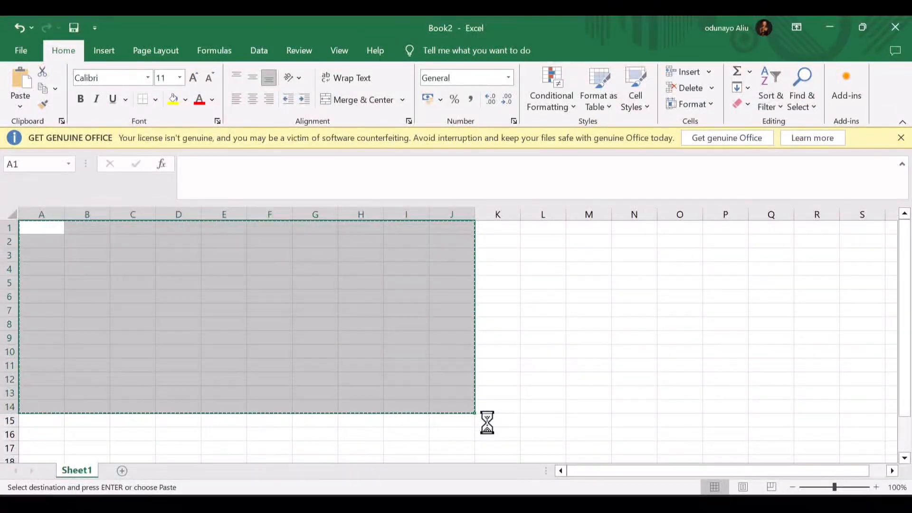
click(19, 102)
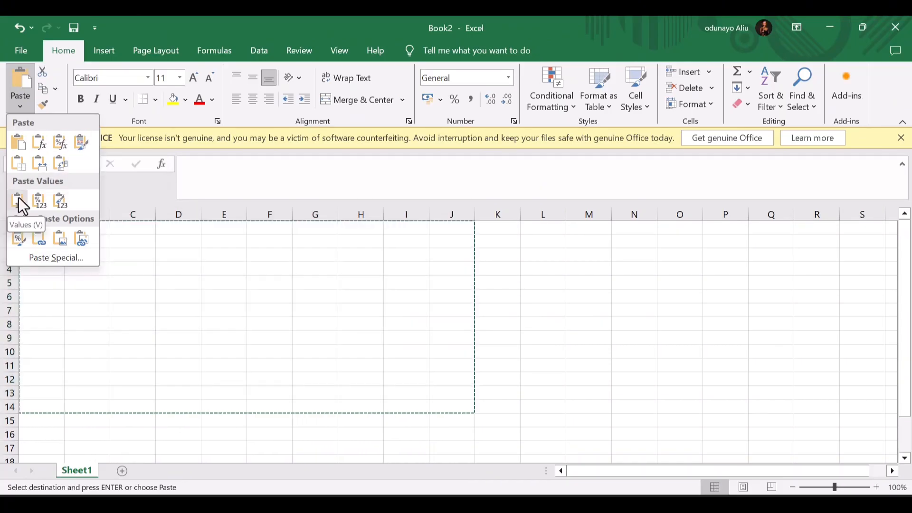
click(420, 378)
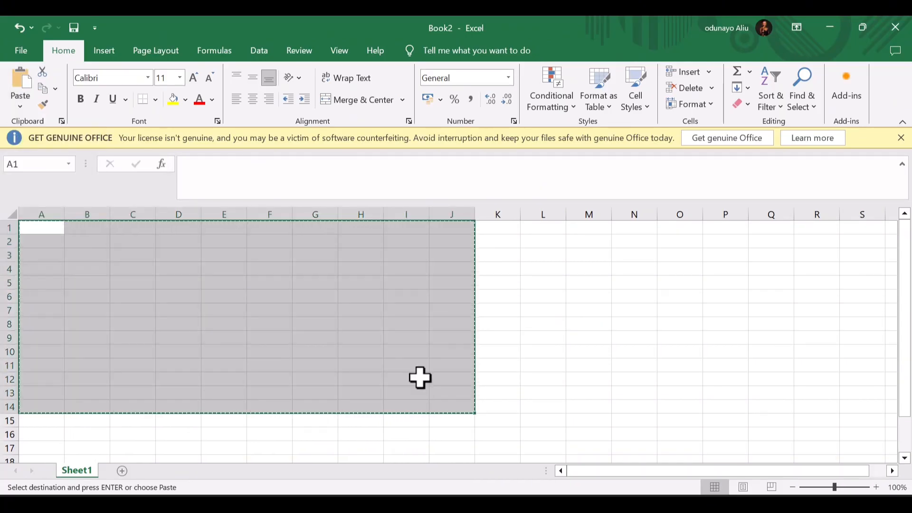
double_click(420, 378)
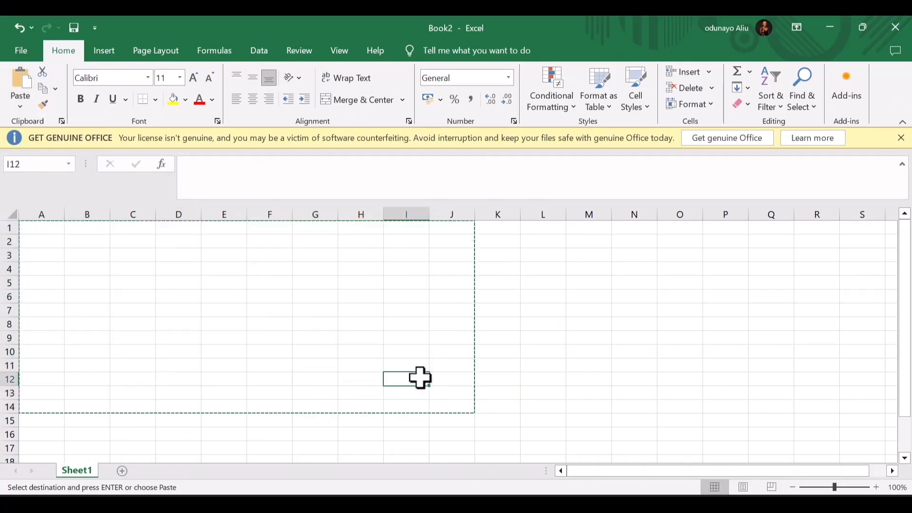
click(31, 232)
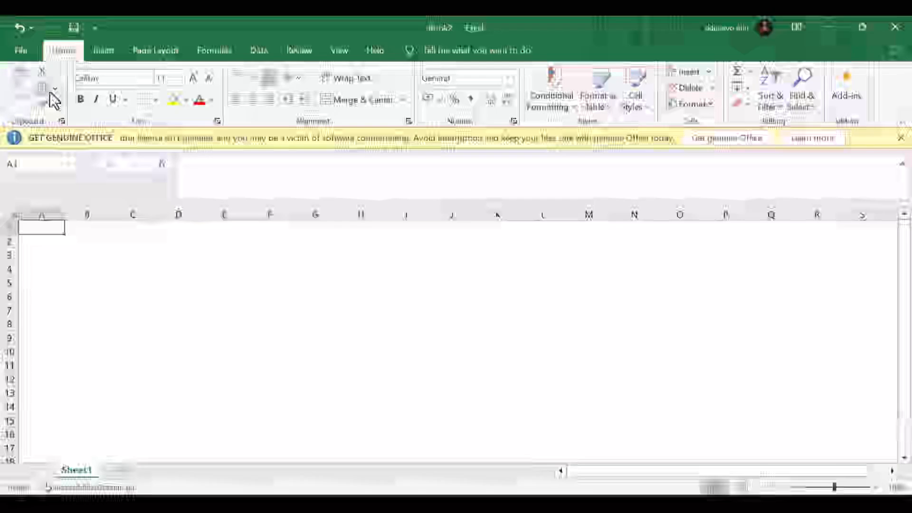
click(55, 90)
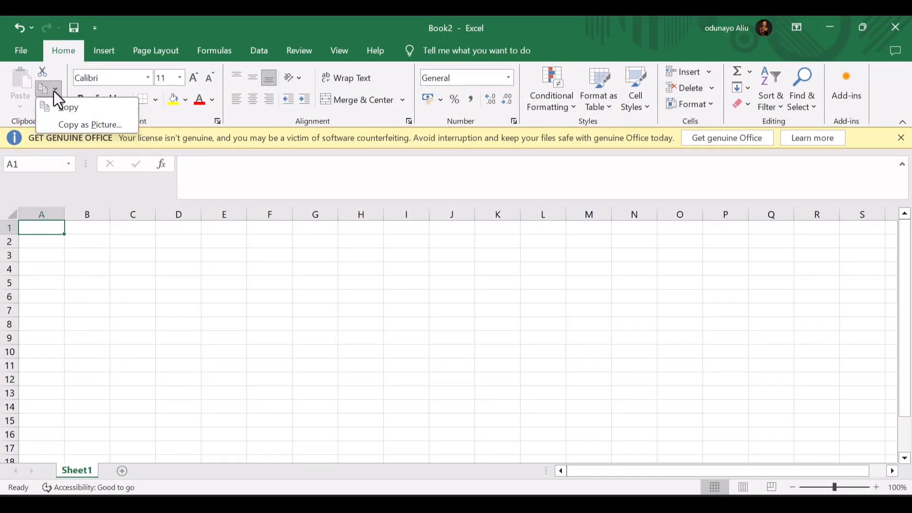
click(55, 67)
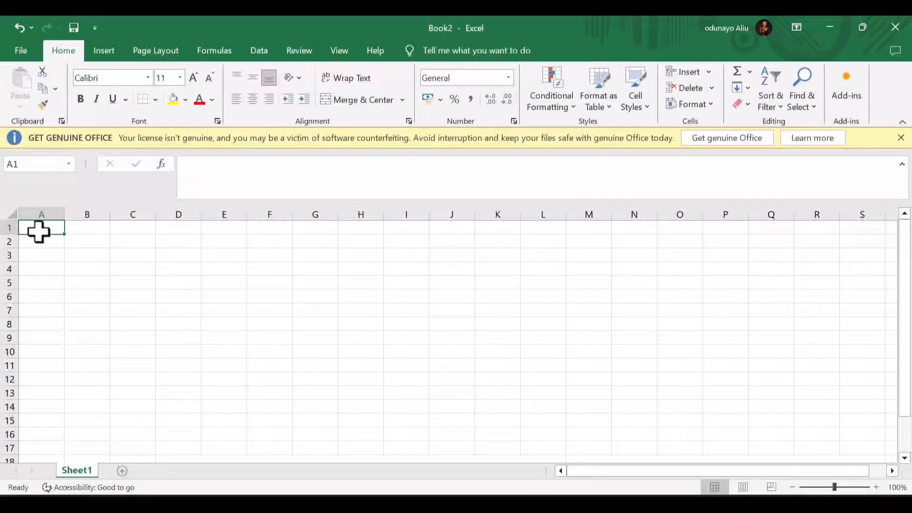
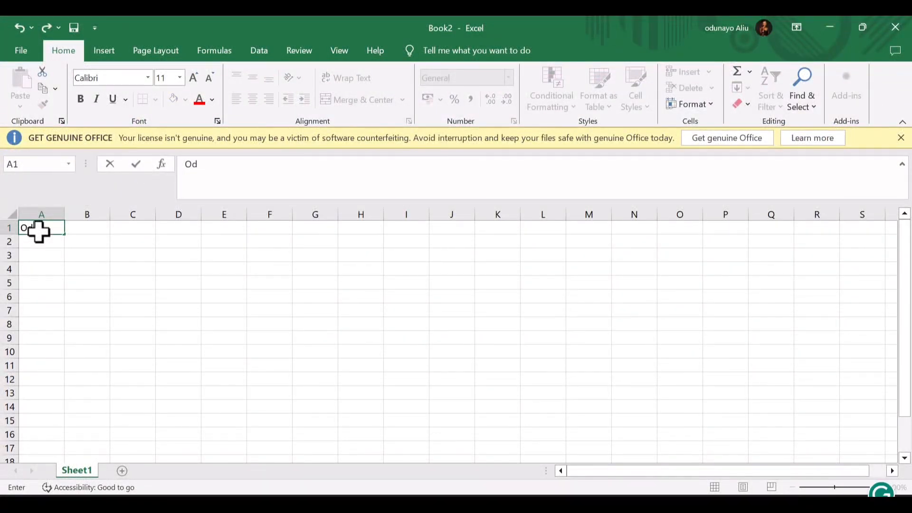
- Enter a first name in A1 and a surname in B1
key(Tab)
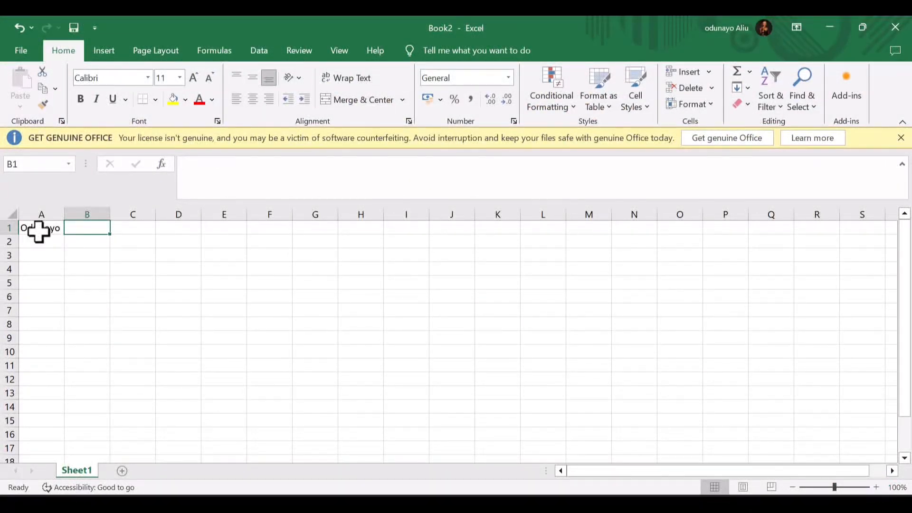
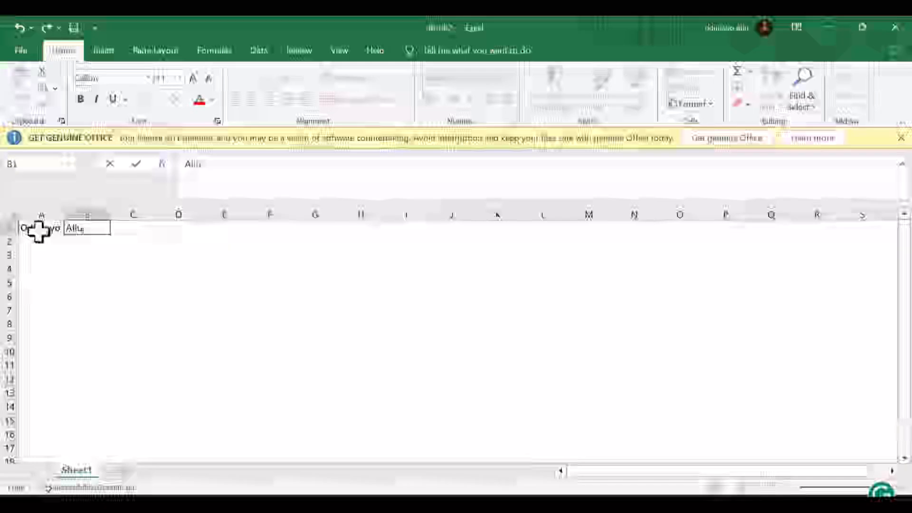
click(39, 231)
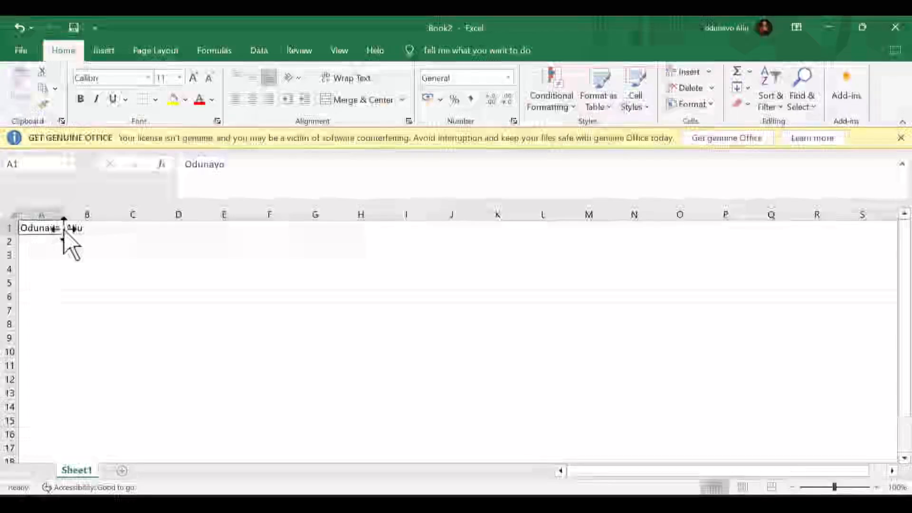
click(70, 230)
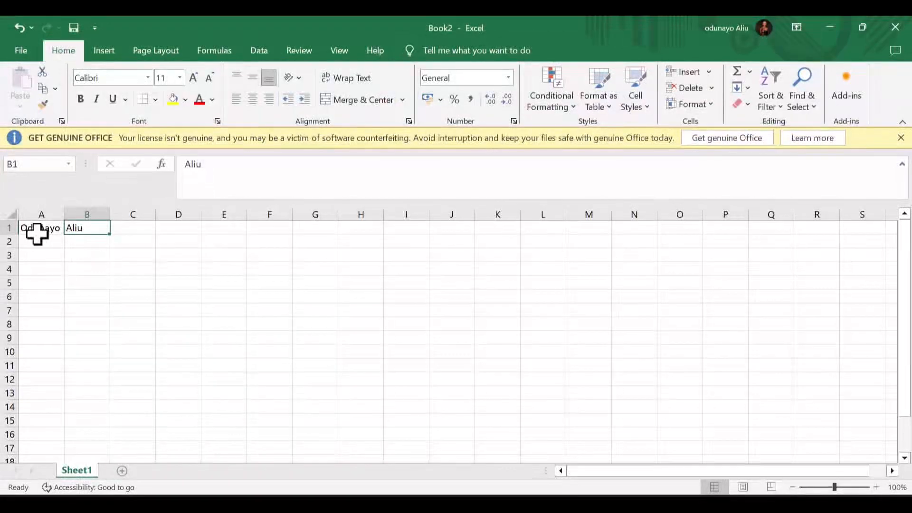
- Enter 'Baby' in A2 and 'Girl' in B2, then select row 1
click(39, 241)
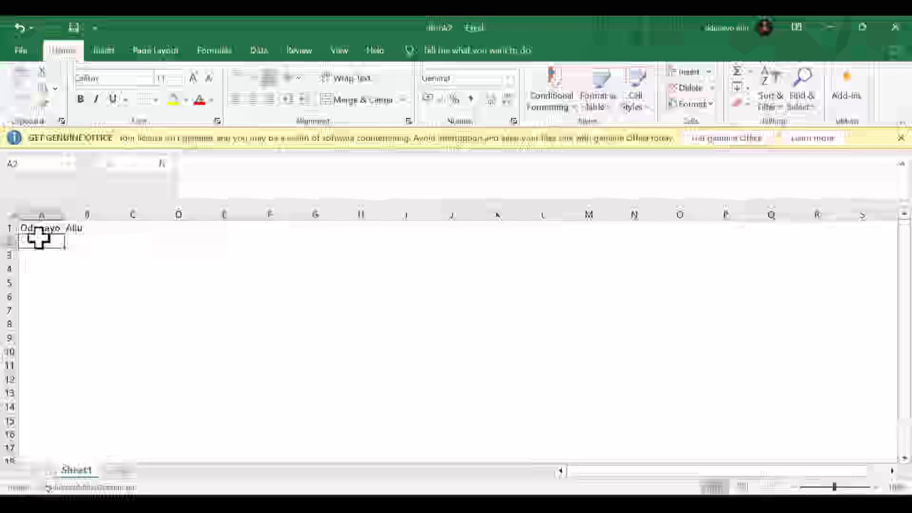
text(Baby)
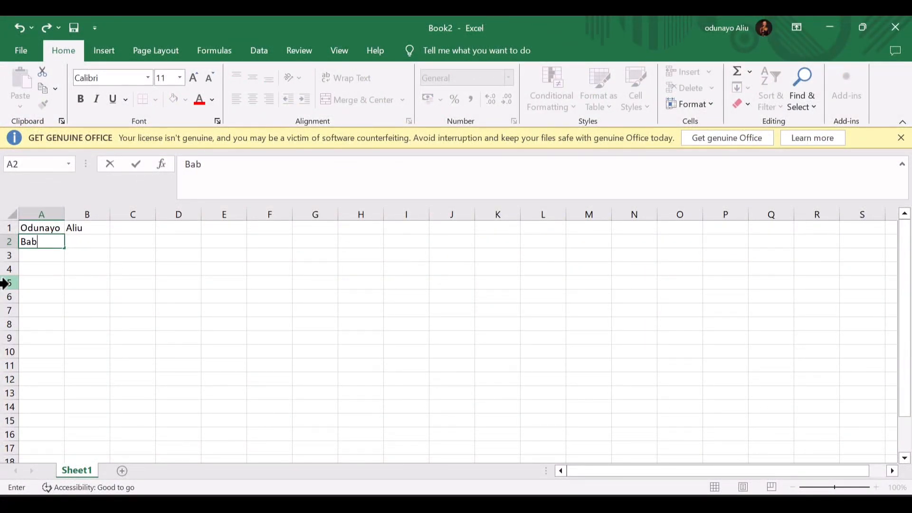
key(Tab)
text(Girl)
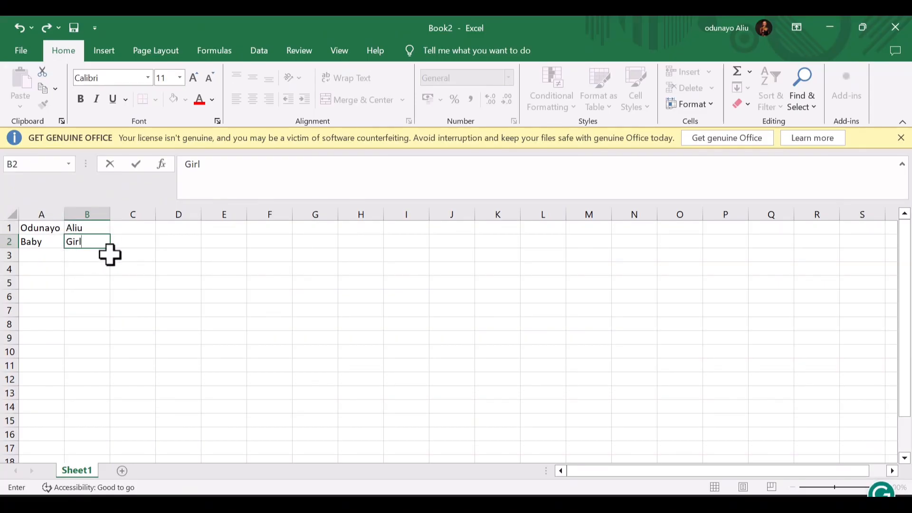
click(5, 228)
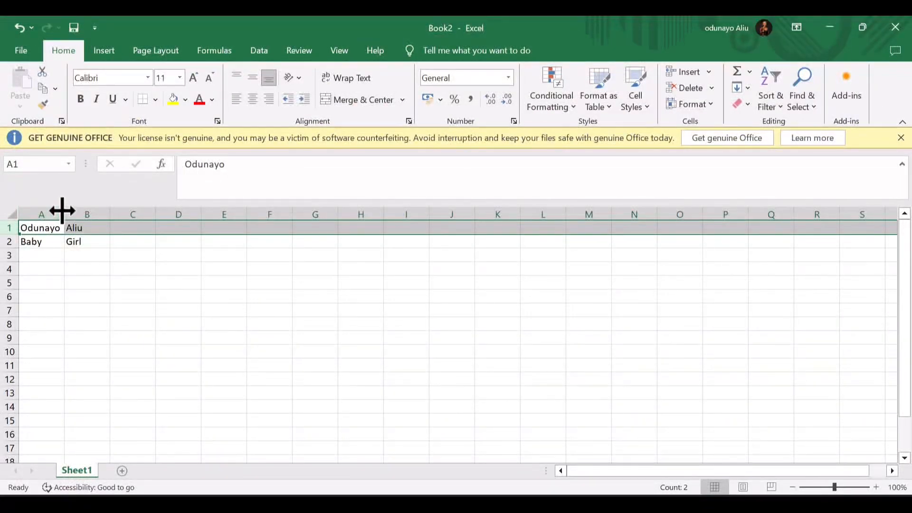
- Select the four filled name cells A1:B2 and show the Insert ribbon
click(27, 207)
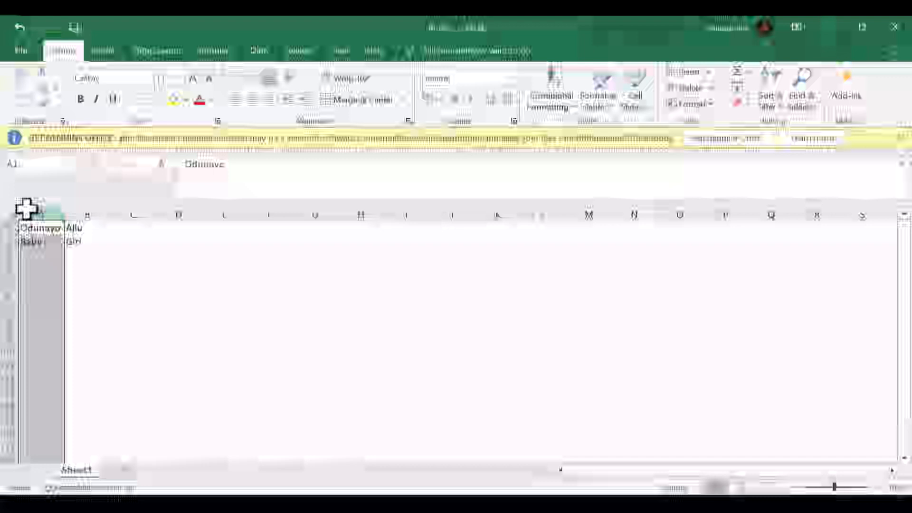
click(6, 228)
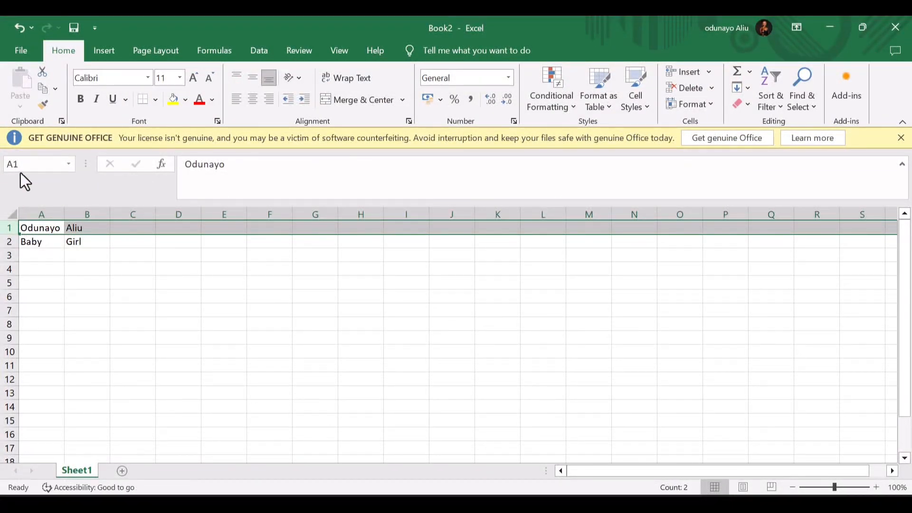
drag(39, 228, 101, 243)
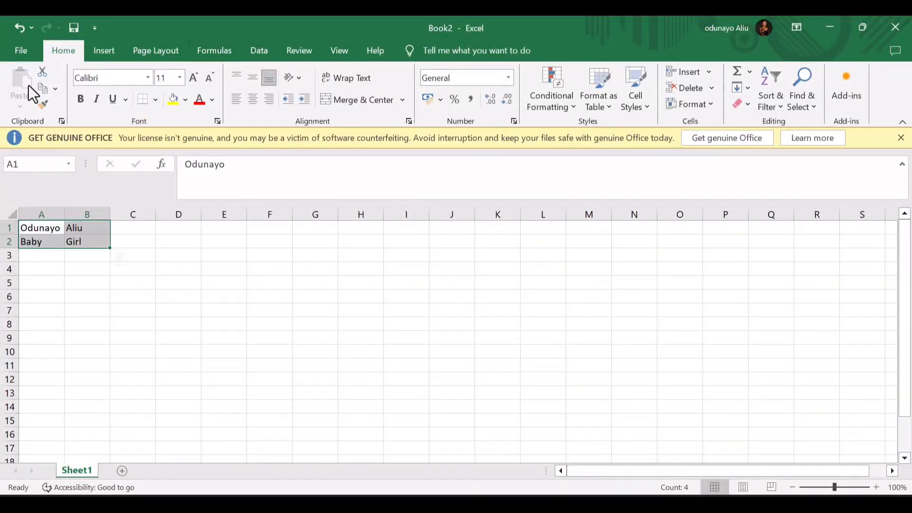
click(104, 52)
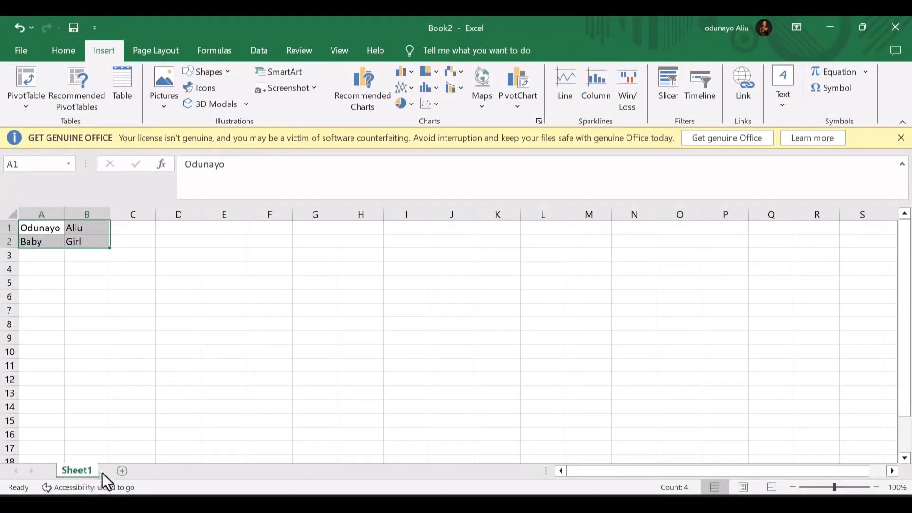
- Add Sheet2 and Sheet3, glance at Sheet2, then return to Sheet1 on the Home ribbon
click(122, 471)
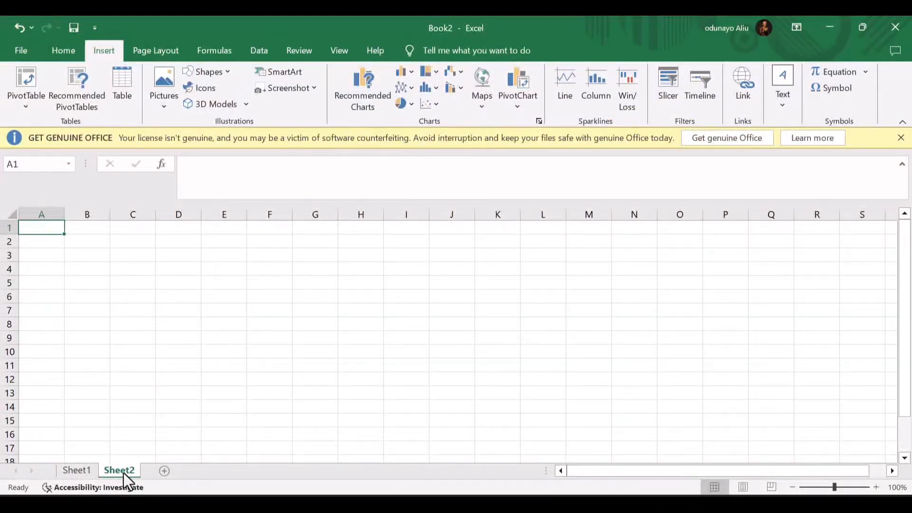
click(165, 471)
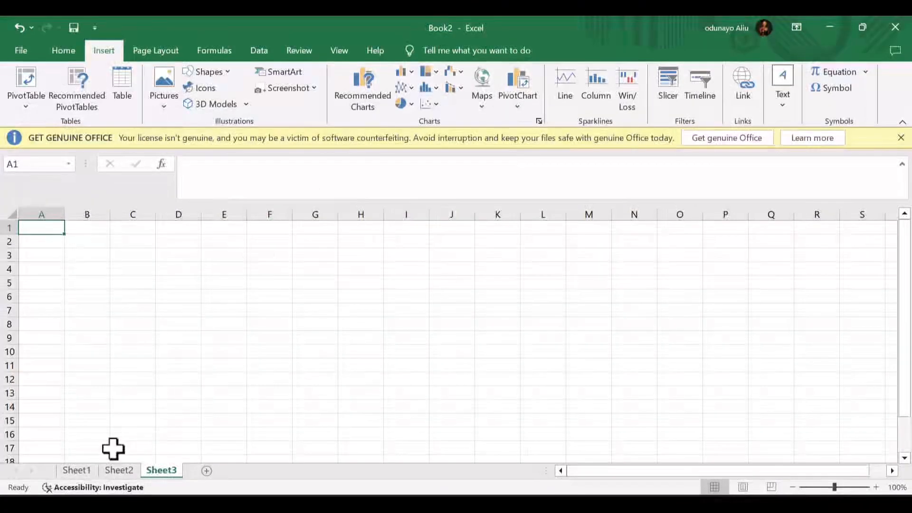
click(74, 475)
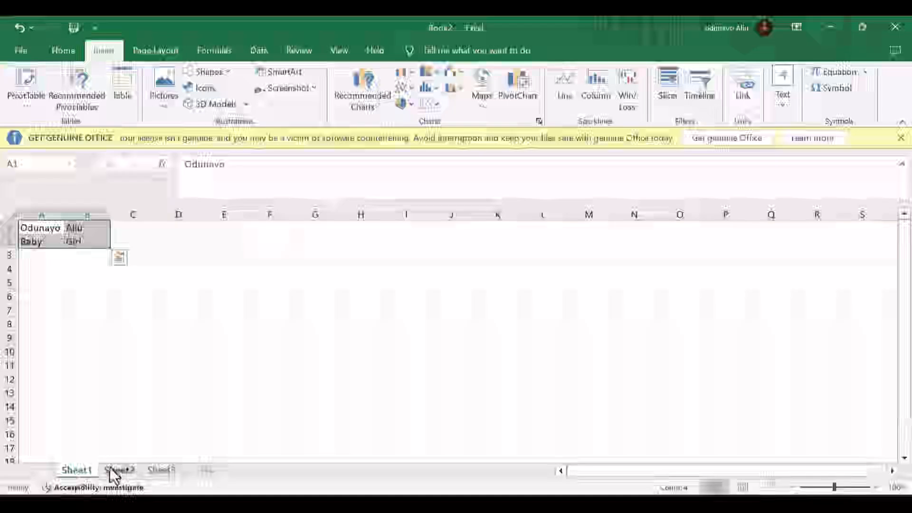
click(116, 466)
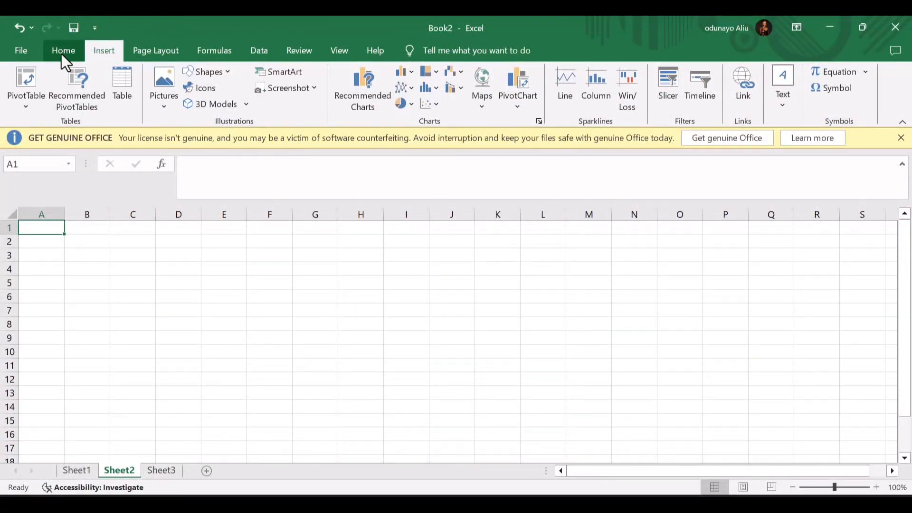
click(63, 51)
click(77, 471)
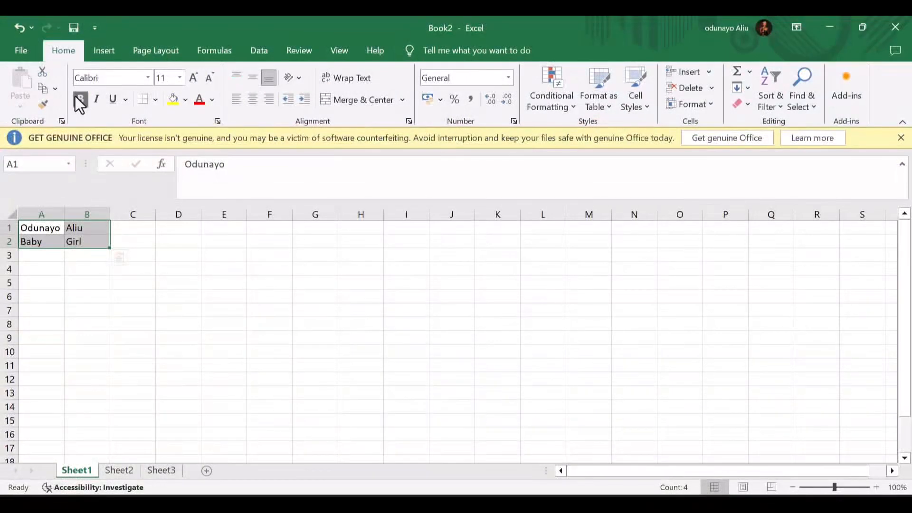
click(79, 100)
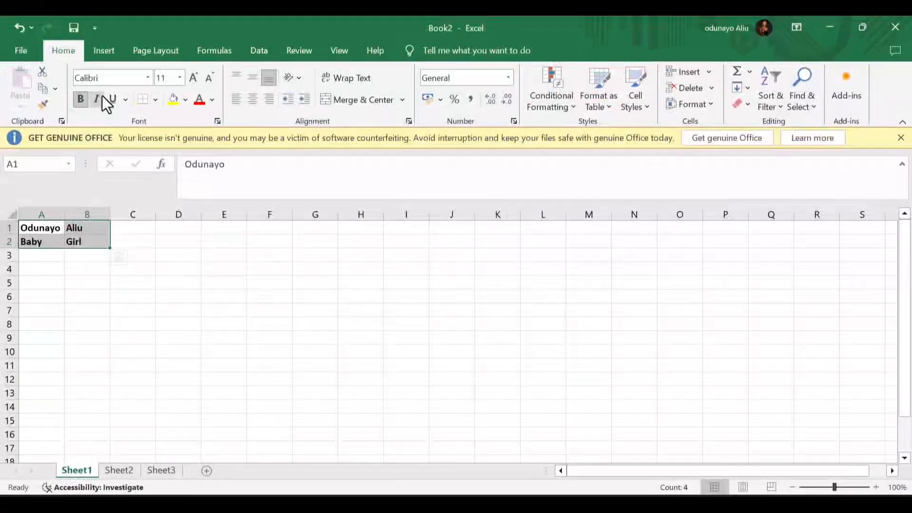
click(101, 99)
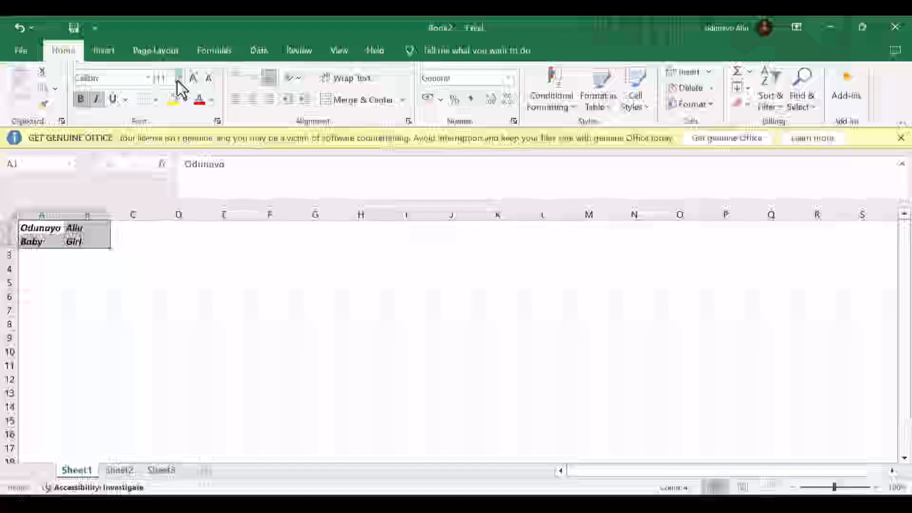
click(180, 78)
click(170, 229)
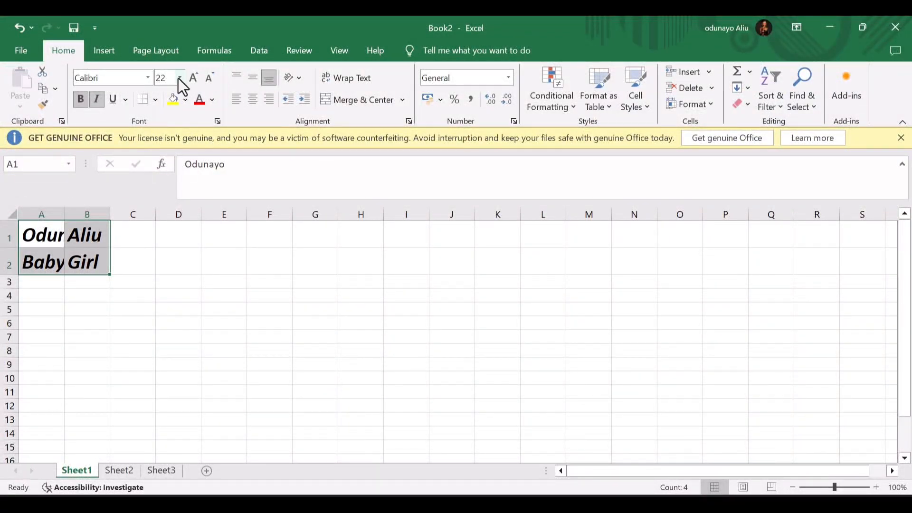
click(180, 78)
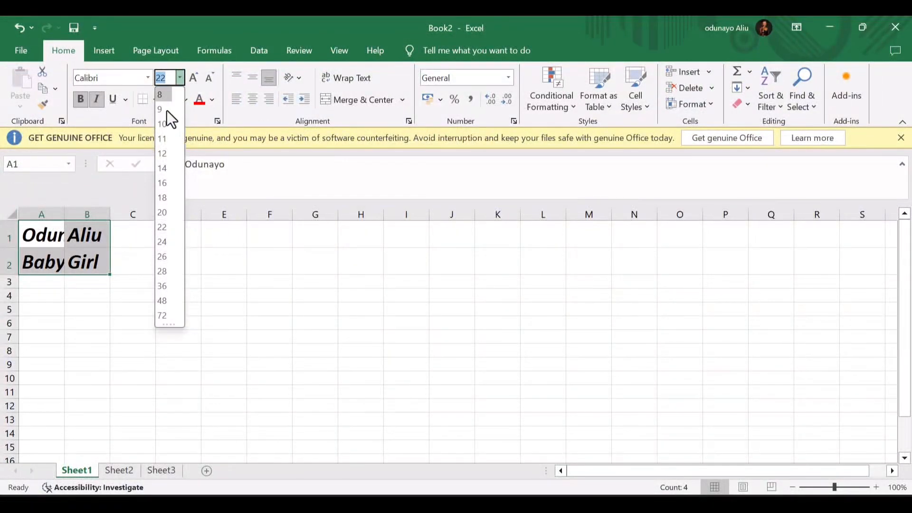
click(162, 143)
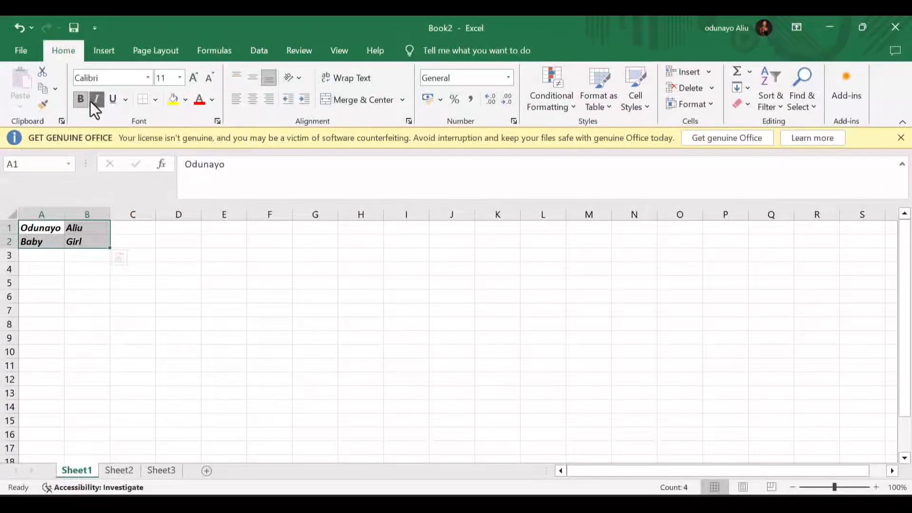
click(93, 101)
click(81, 101)
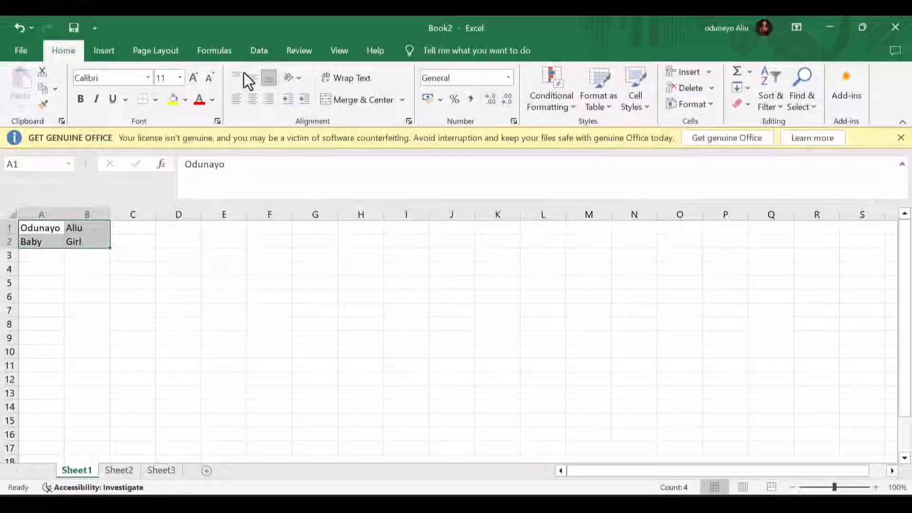
click(195, 75)
click(195, 75)
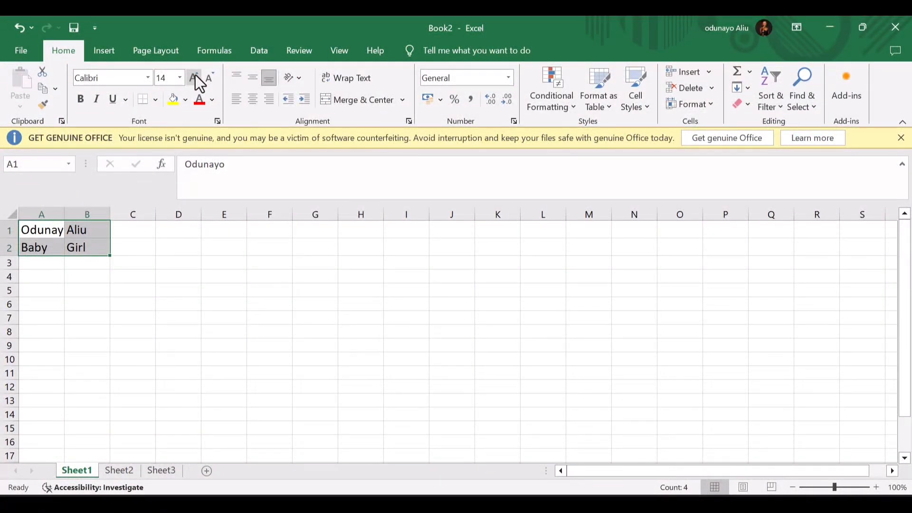
key(ctrl+z)
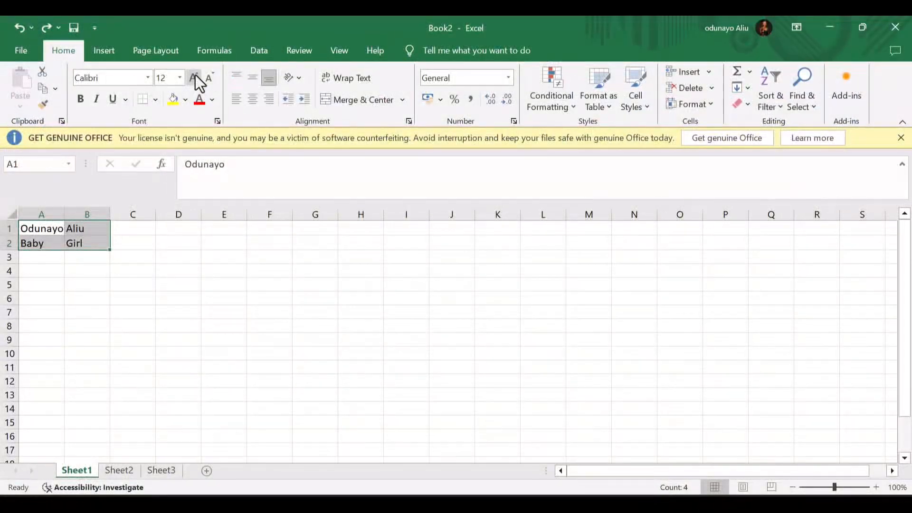
key(ctrl+z)
click(195, 78)
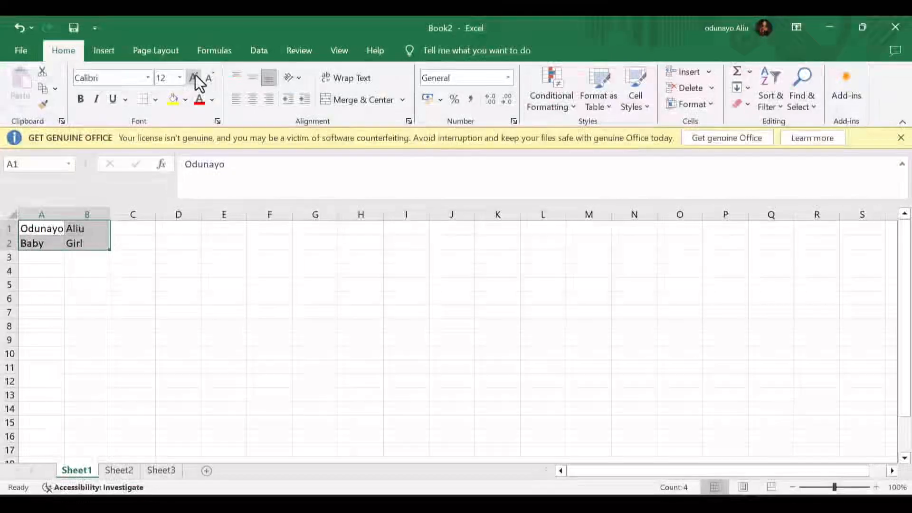
click(211, 76)
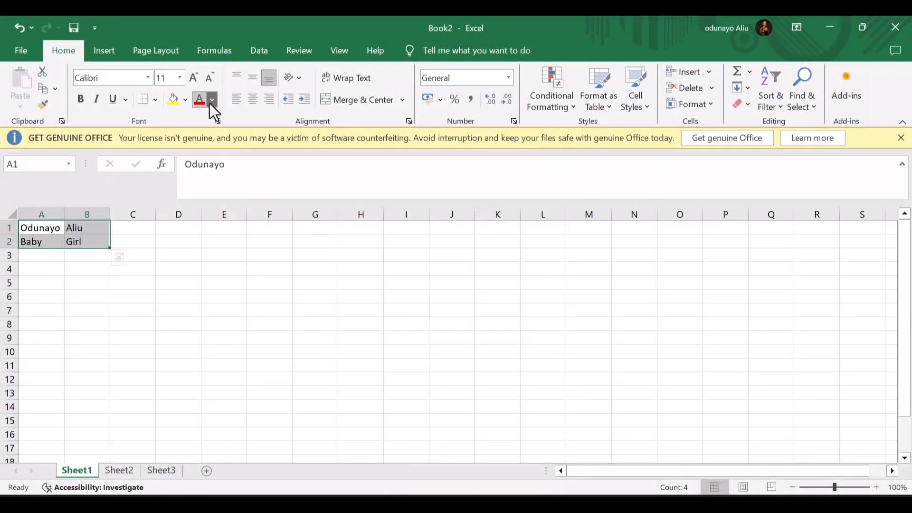
click(211, 101)
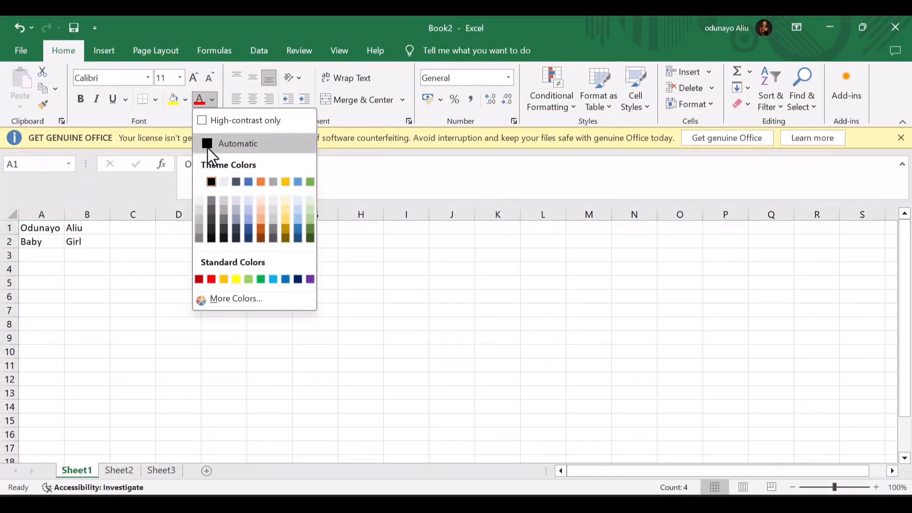
click(248, 181)
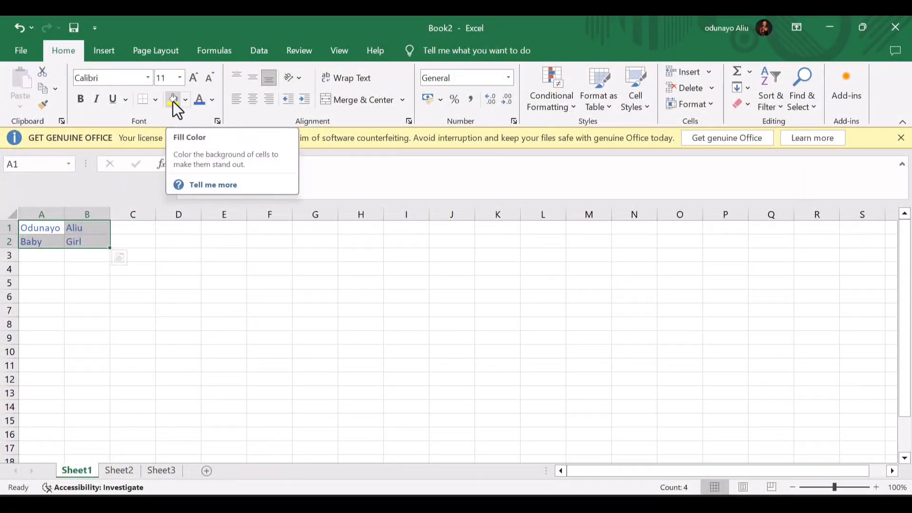
click(184, 101)
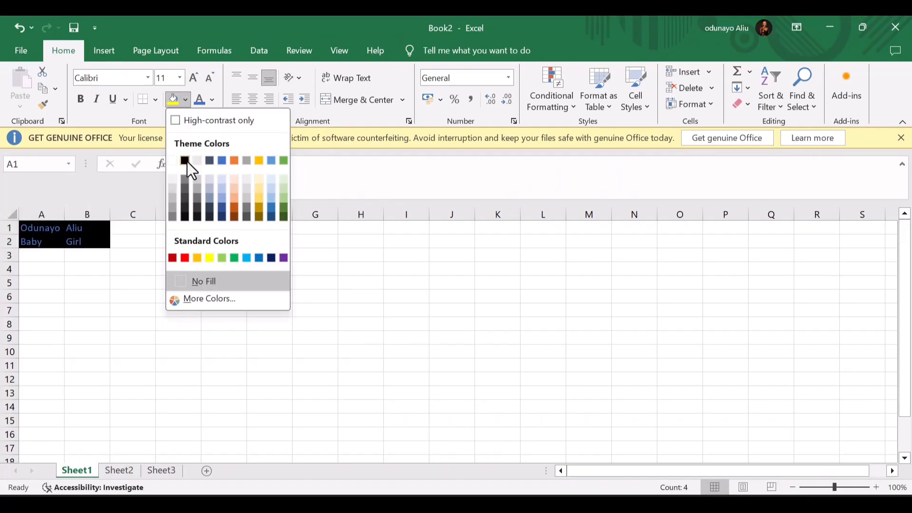
click(184, 187)
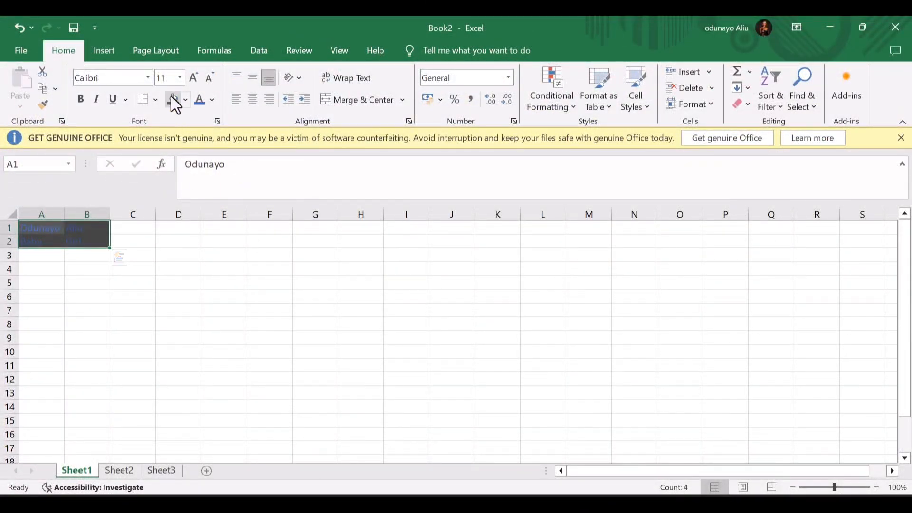
click(184, 100)
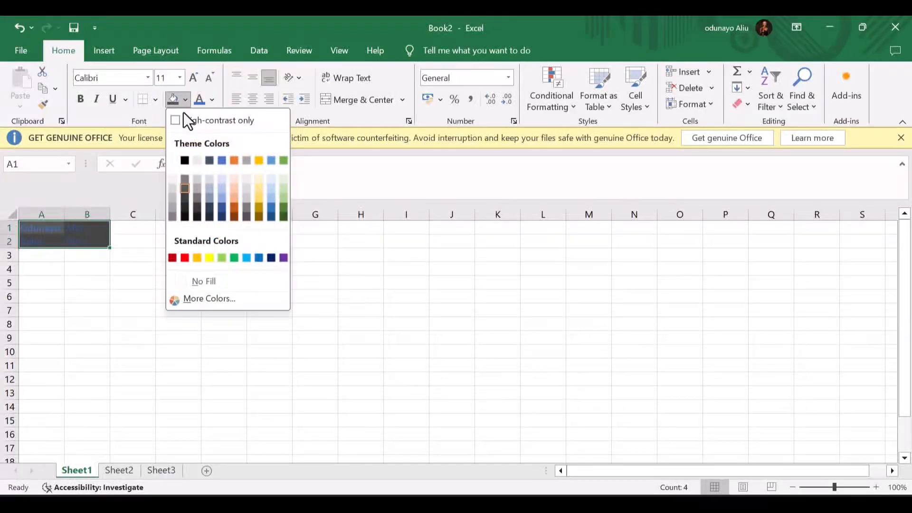
click(172, 161)
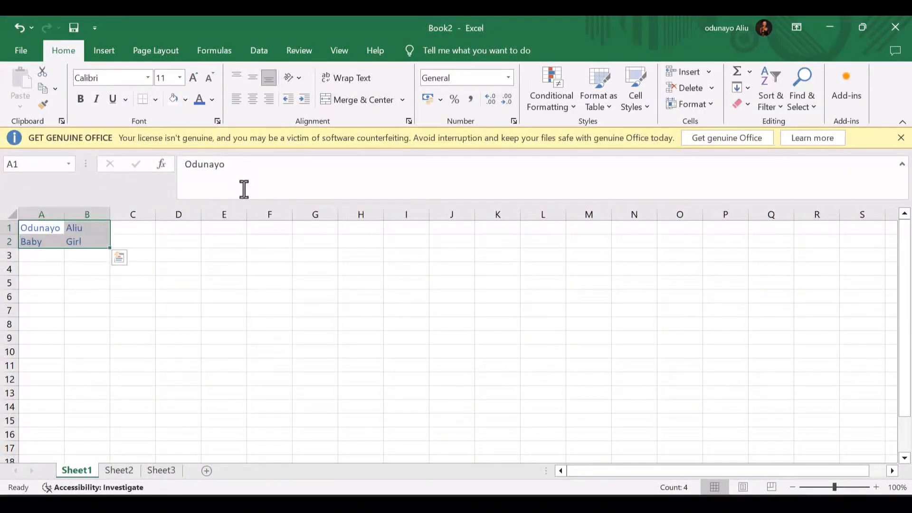
click(212, 100)
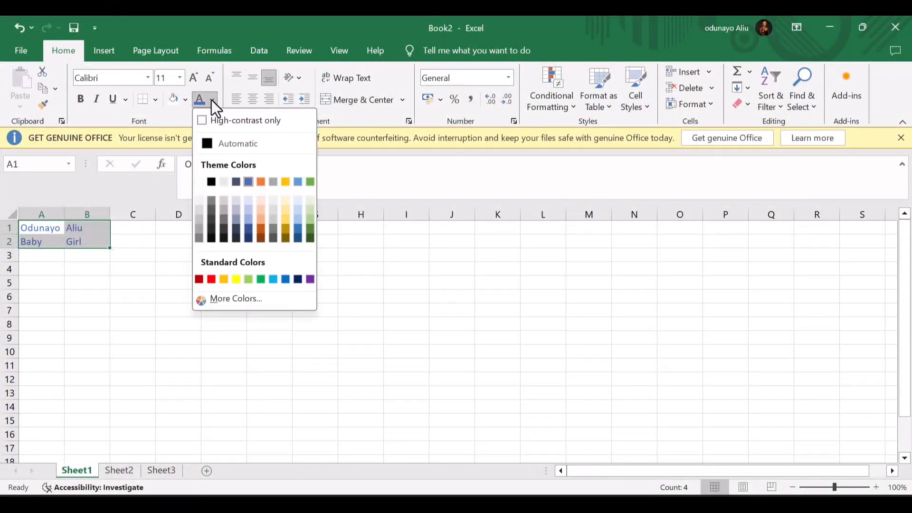
click(208, 143)
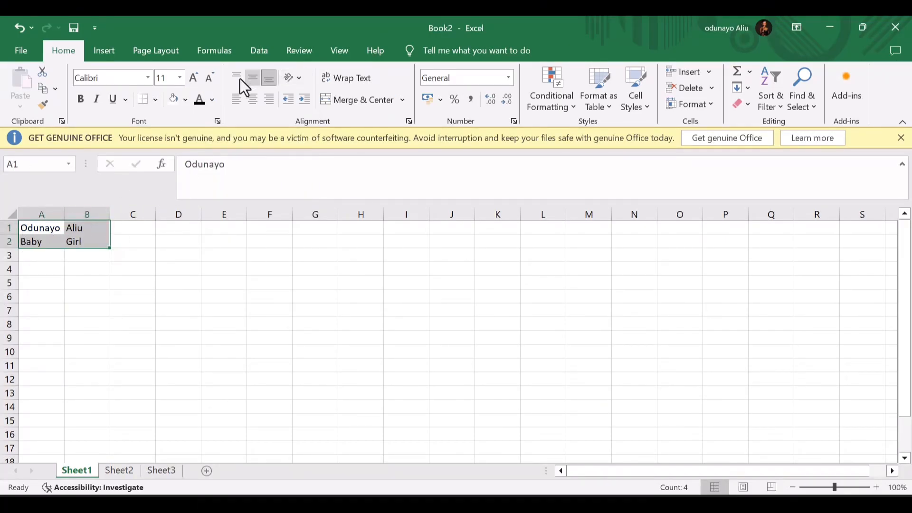
click(234, 104)
click(253, 98)
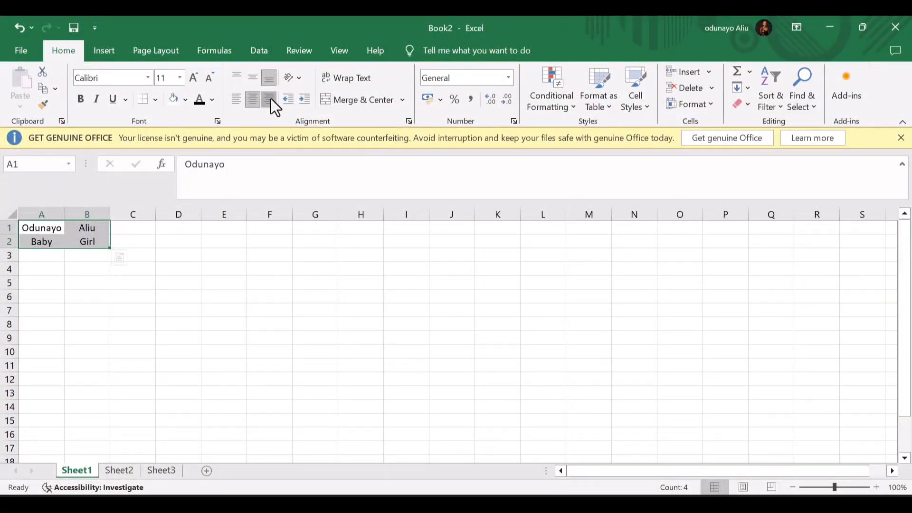
click(271, 99)
click(239, 97)
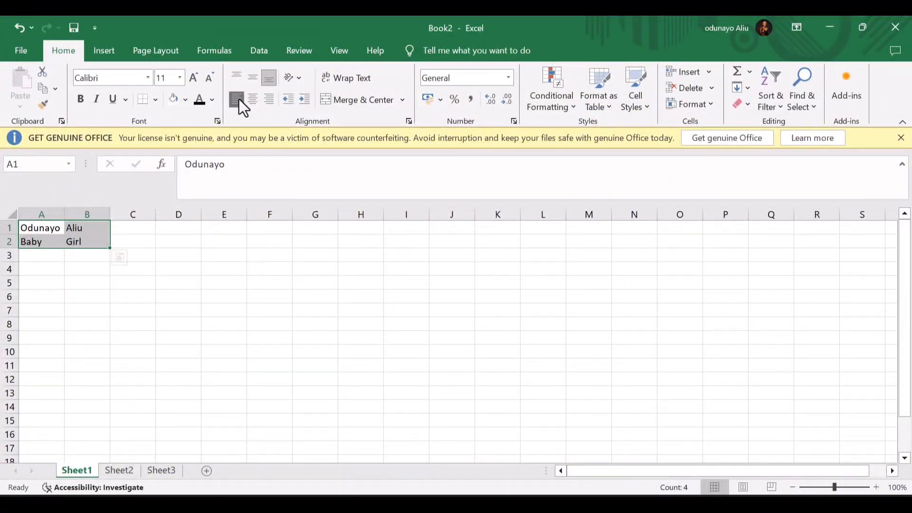
click(351, 97)
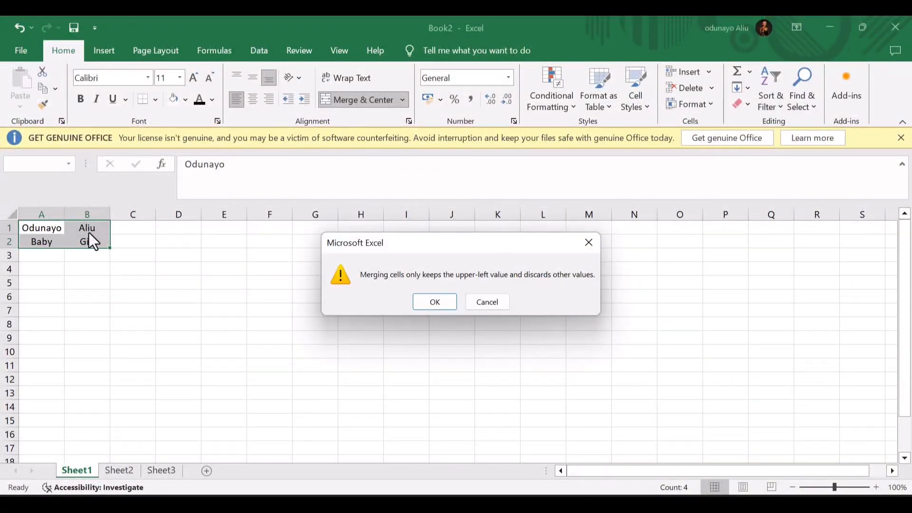
click(440, 302)
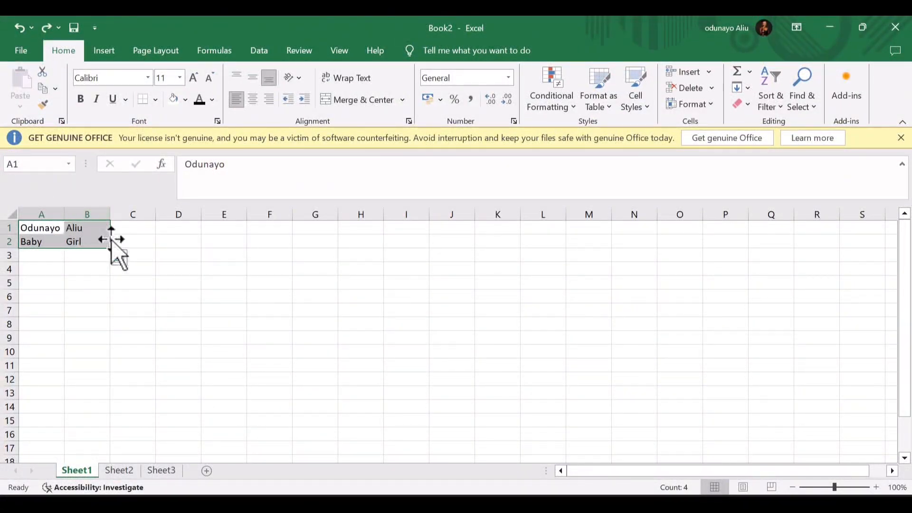
drag(111, 248, 74, 239)
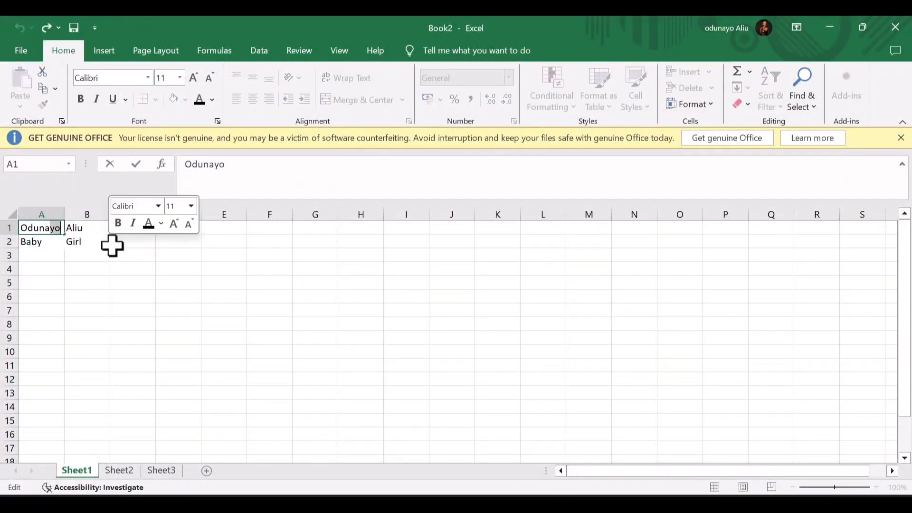
click(123, 249)
drag(95, 255, 6, 210)
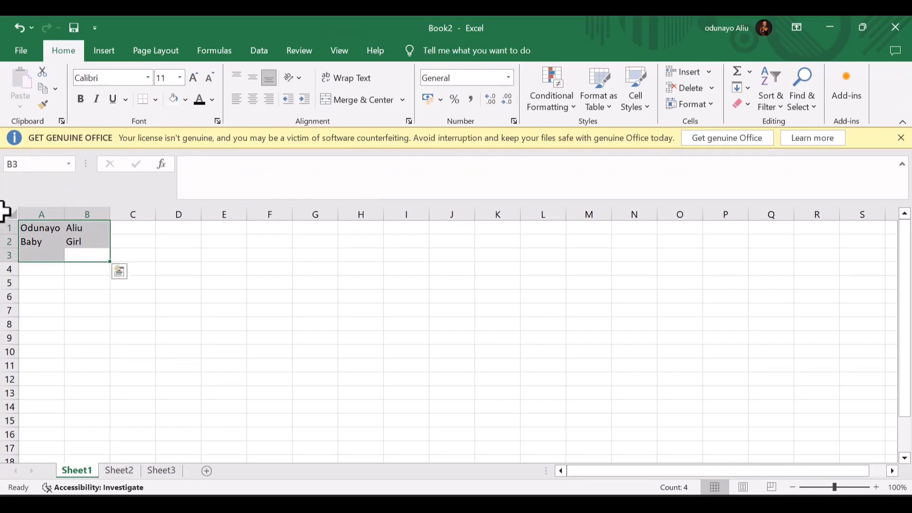
click(509, 78)
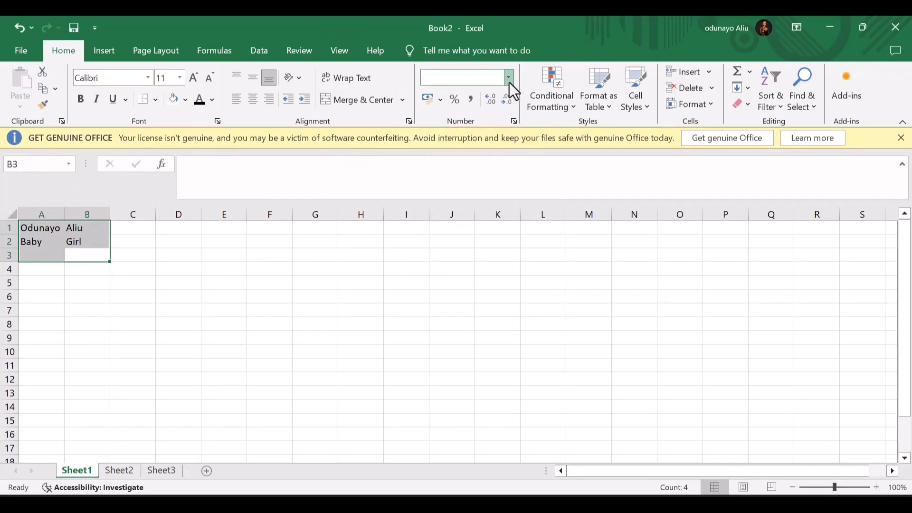
scroll(489, 183, down, 1)
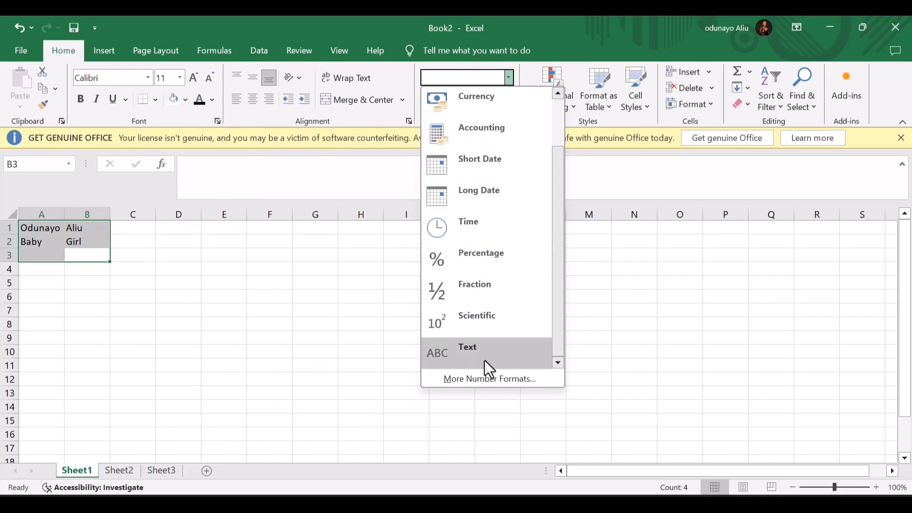
click(404, 106)
click(403, 107)
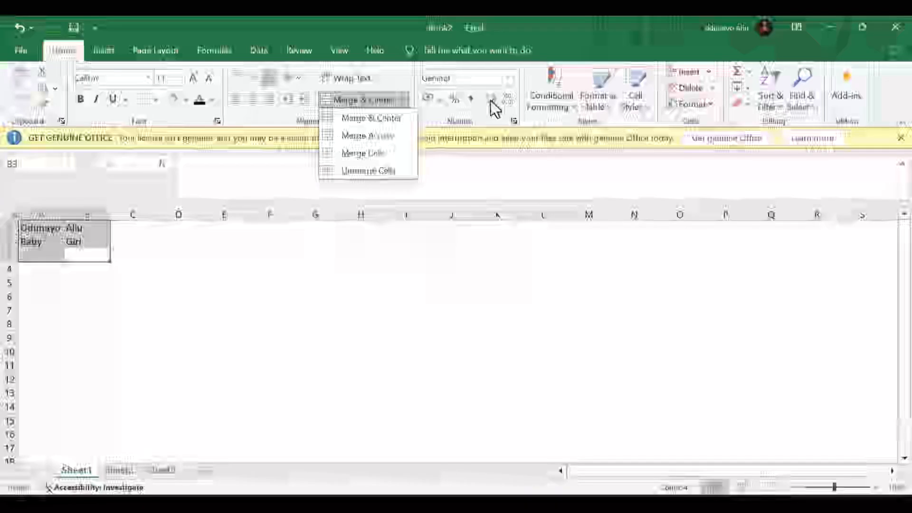
click(486, 117)
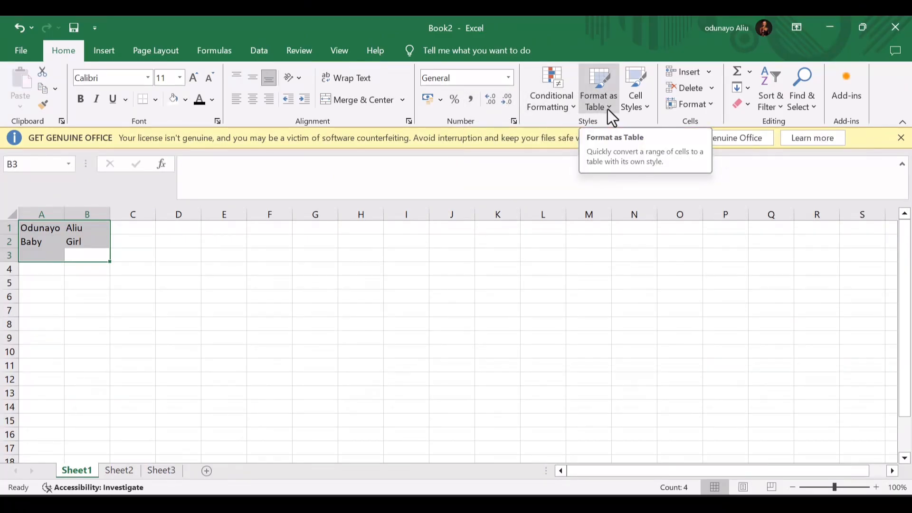
- Browse the Conditional Formatting rule types for A1:B3, then close the menu
click(561, 113)
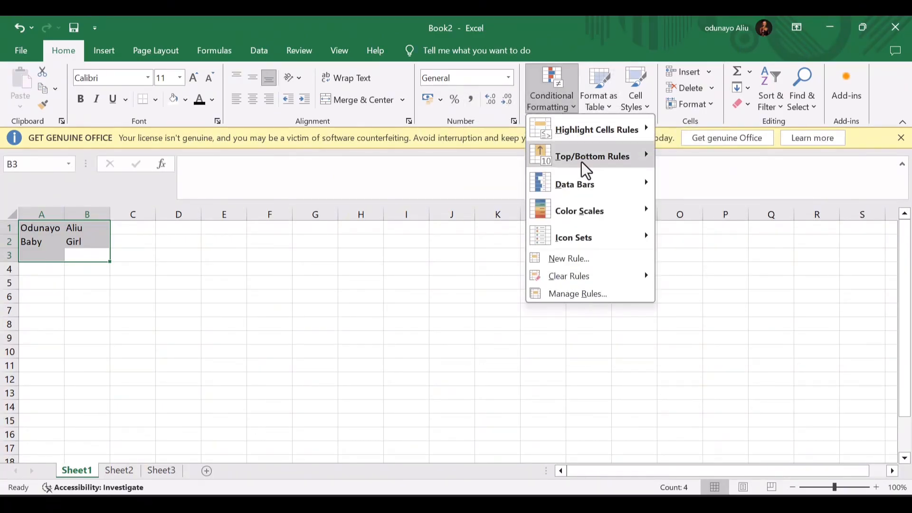
mouse_move(589, 207)
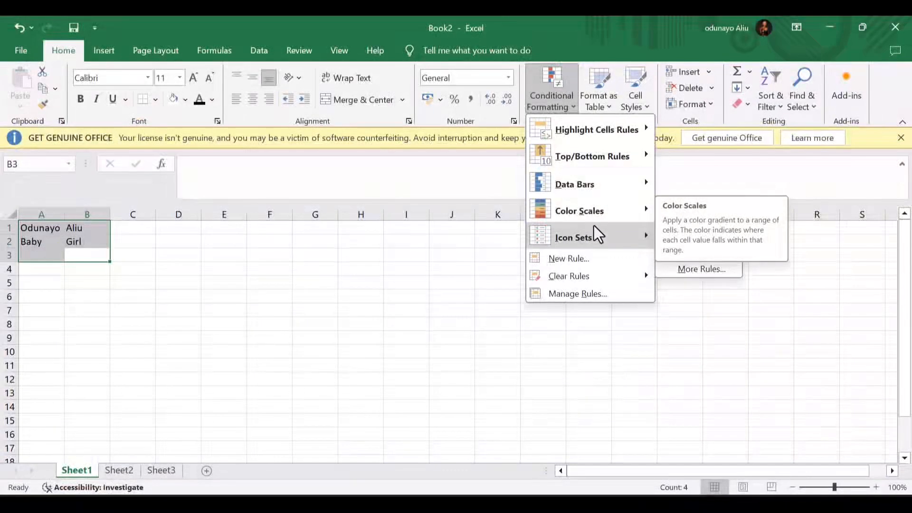
mouse_move(565, 134)
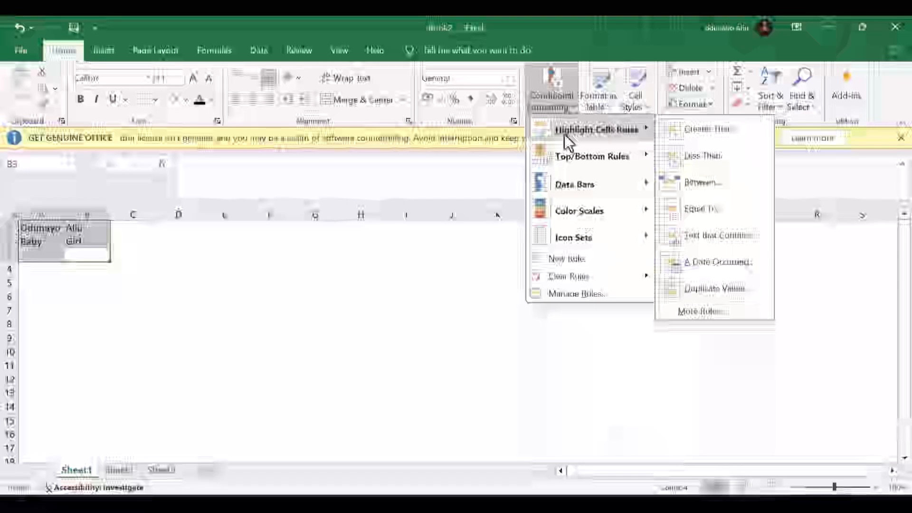
mouse_move(569, 159)
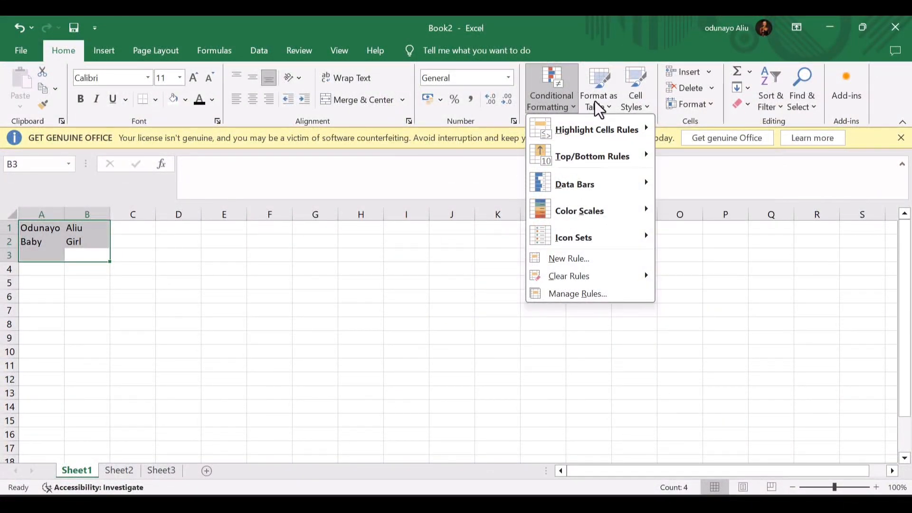
click(595, 102)
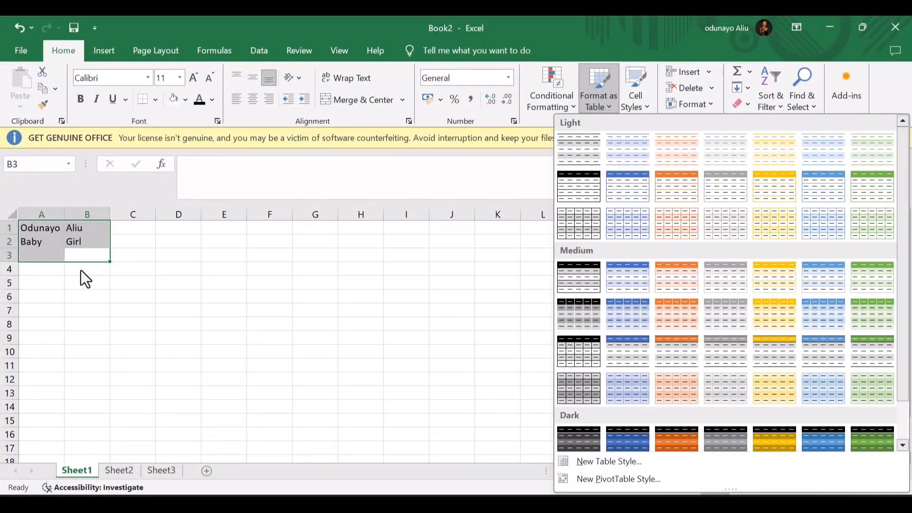
- Format the names as a table in the first light style with generated column headers
click(39, 231)
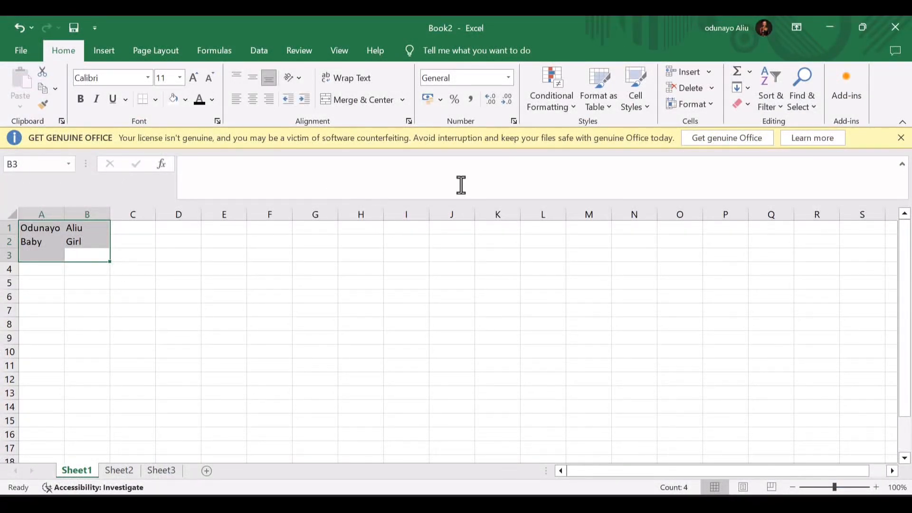
click(612, 107)
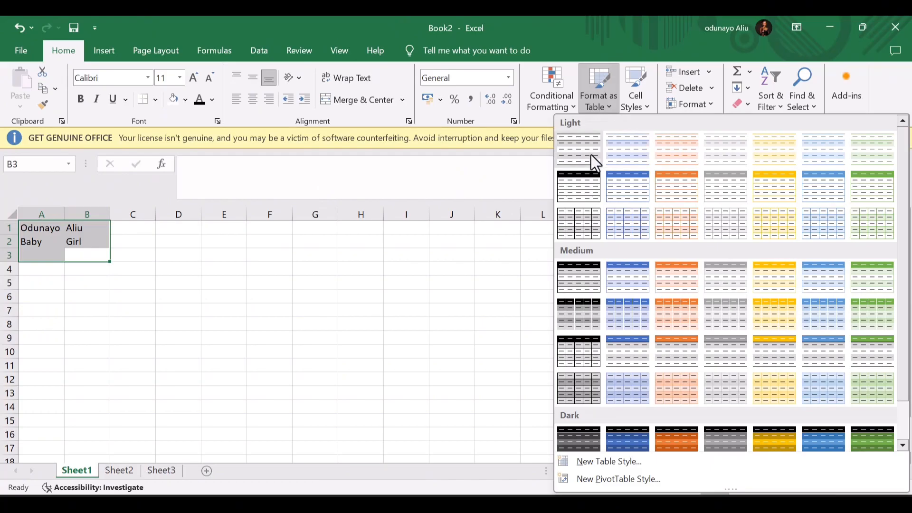
click(591, 155)
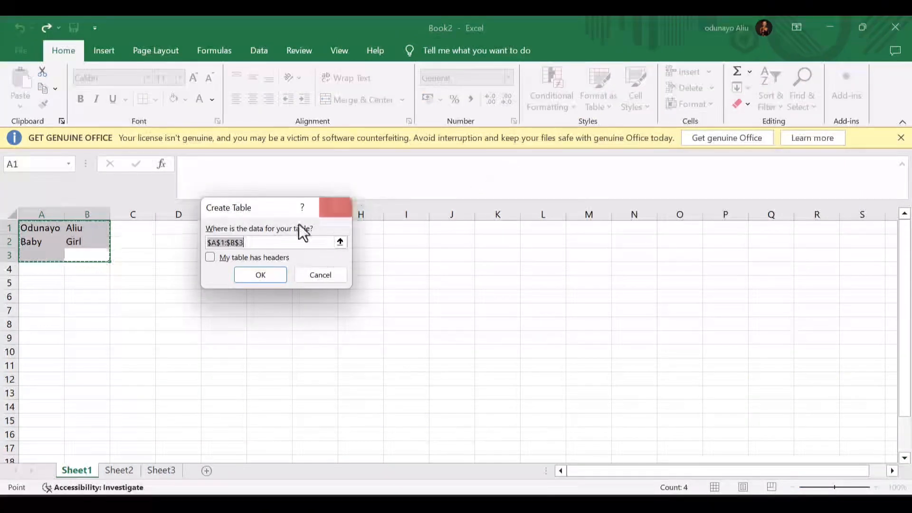
click(208, 258)
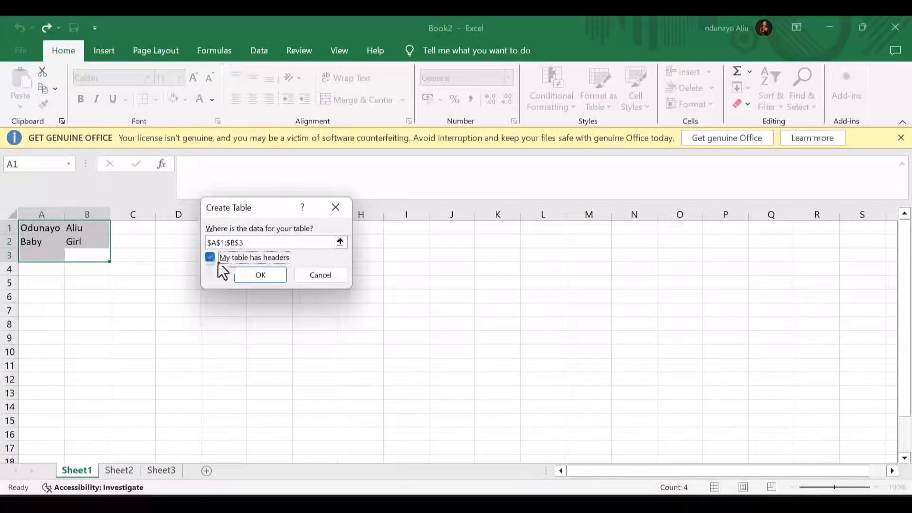
click(260, 275)
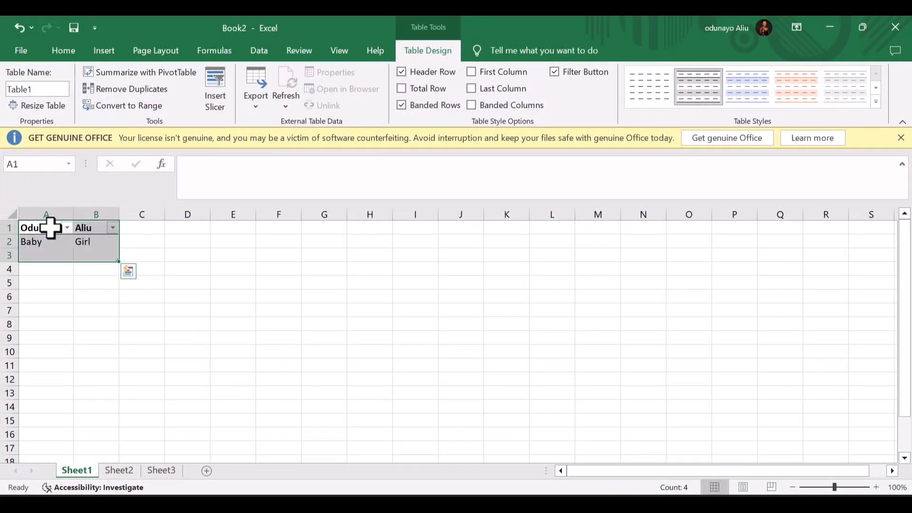
key(ctrl+z)
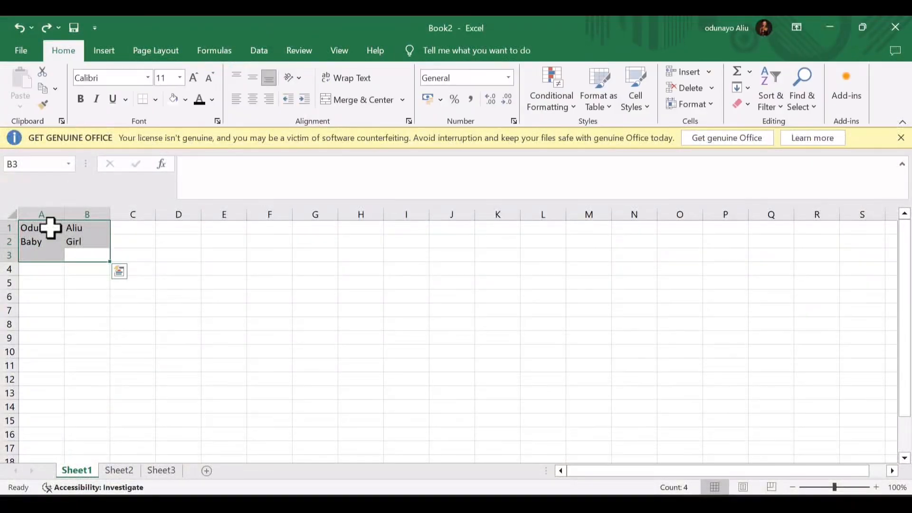
click(598, 95)
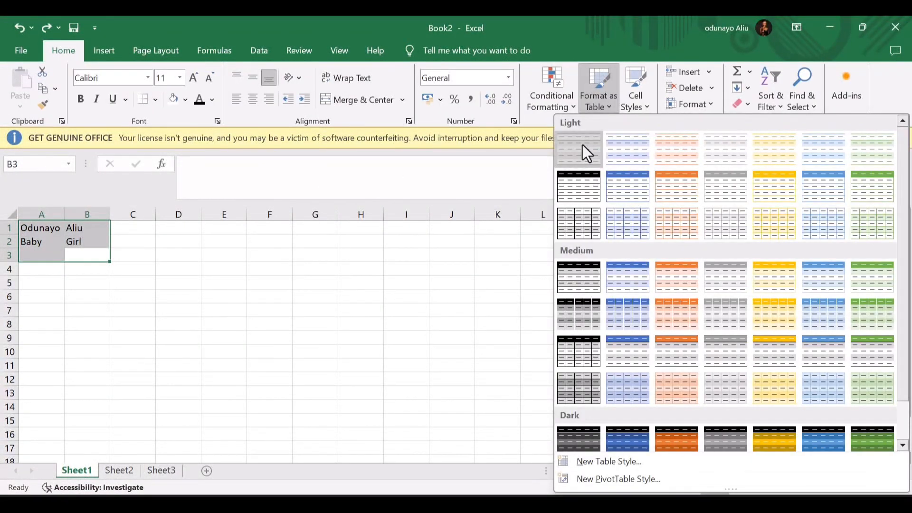
click(582, 144)
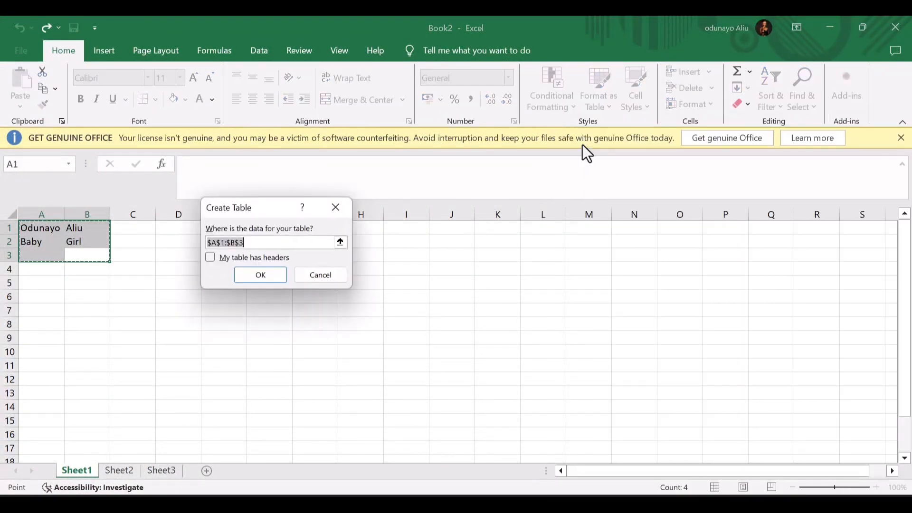
click(256, 273)
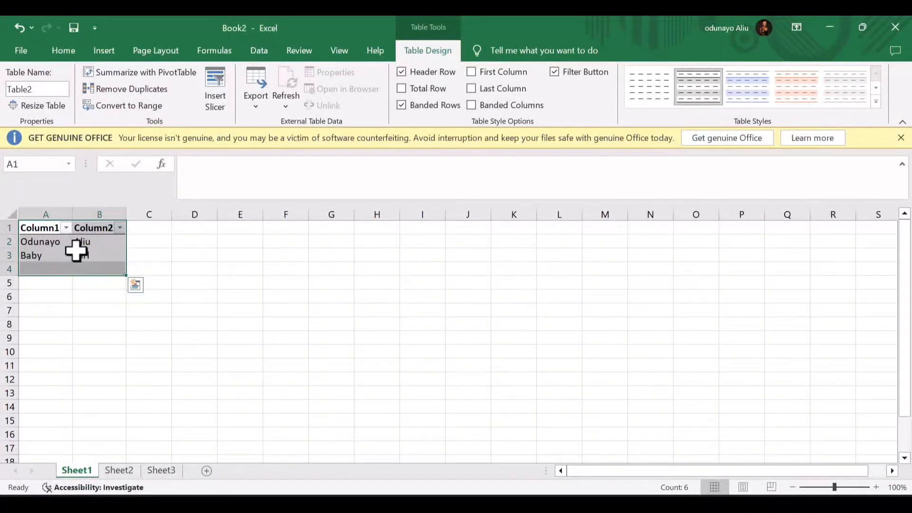
- Rename the table headers to 'Surname' and 'First Name'
double_click(38, 229)
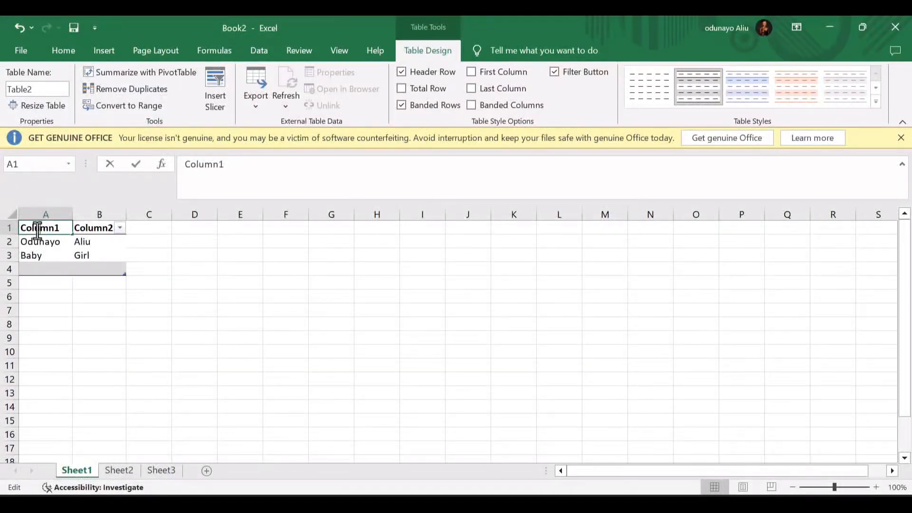
double_click(38, 229)
text(Su)
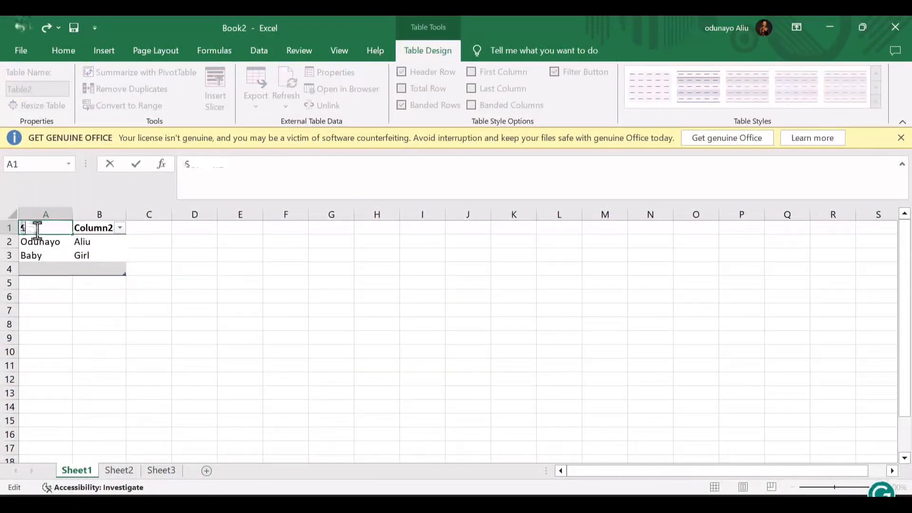
text(rname)
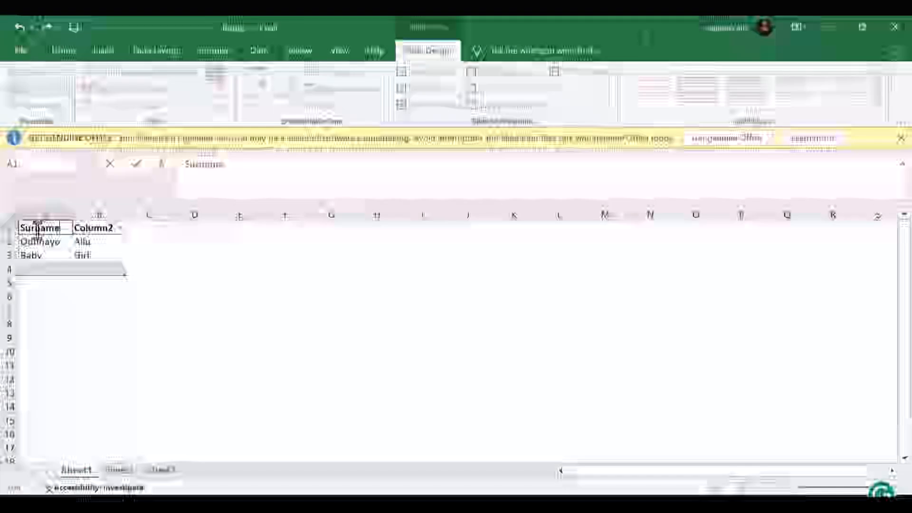
double_click(97, 227)
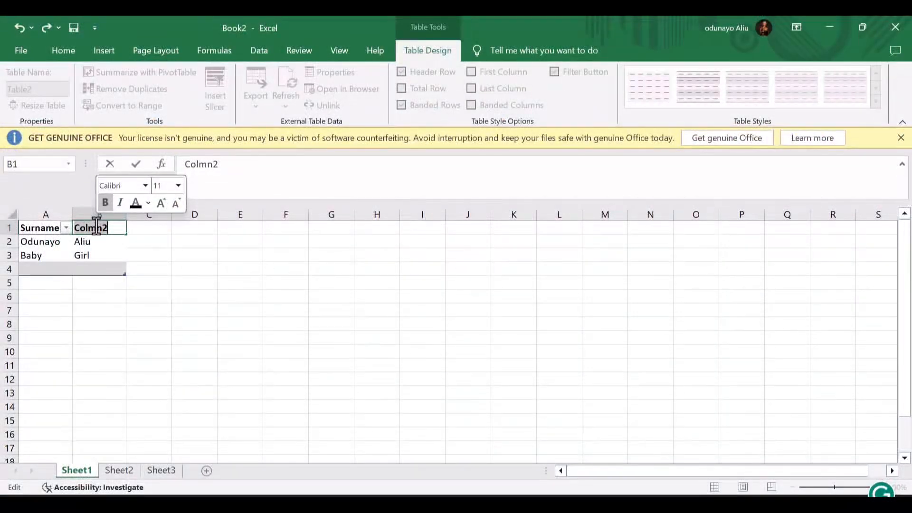
text(First Fi)
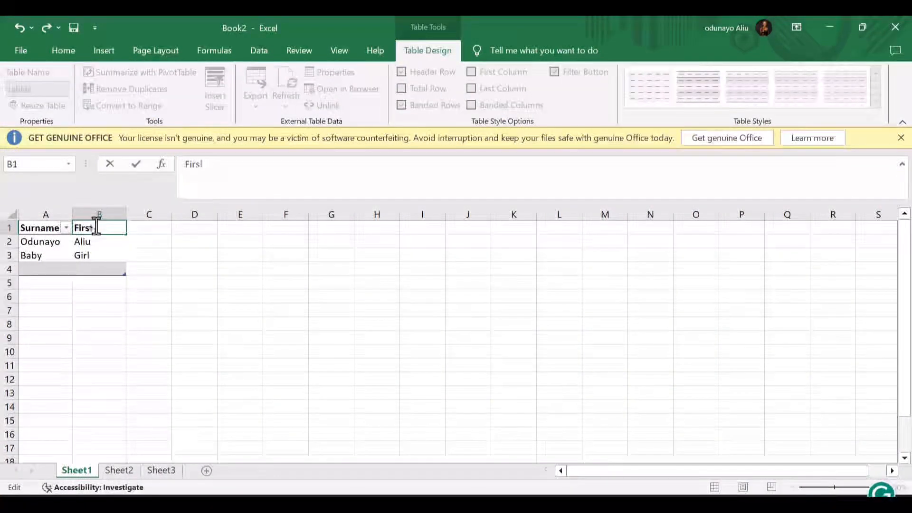
key(BackSpace)
key(BackSpace)
text(Name)
key(Return)
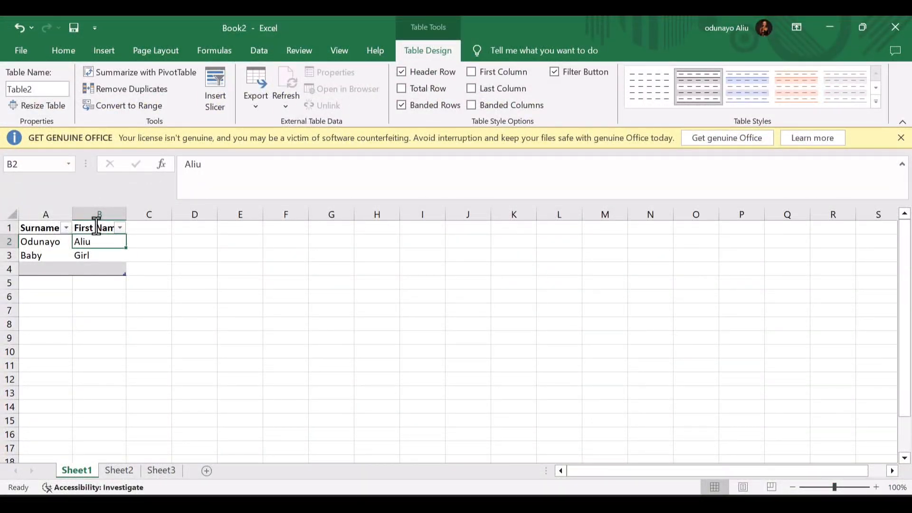
- Clear Table2's style with None and apply the light blue table style
click(66, 228)
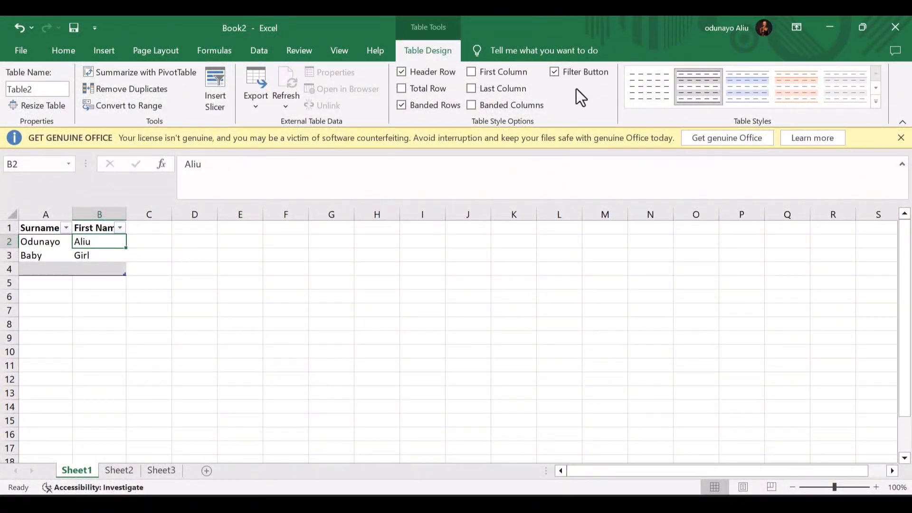
click(643, 86)
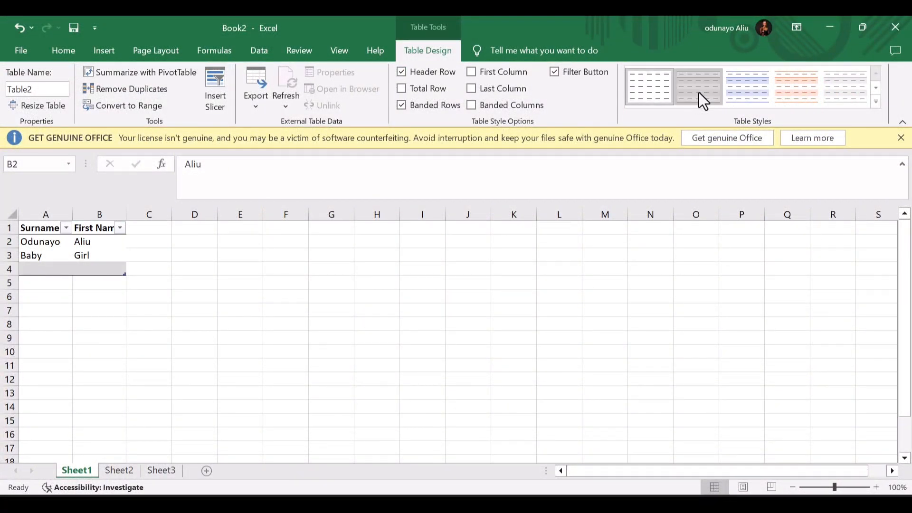
click(741, 97)
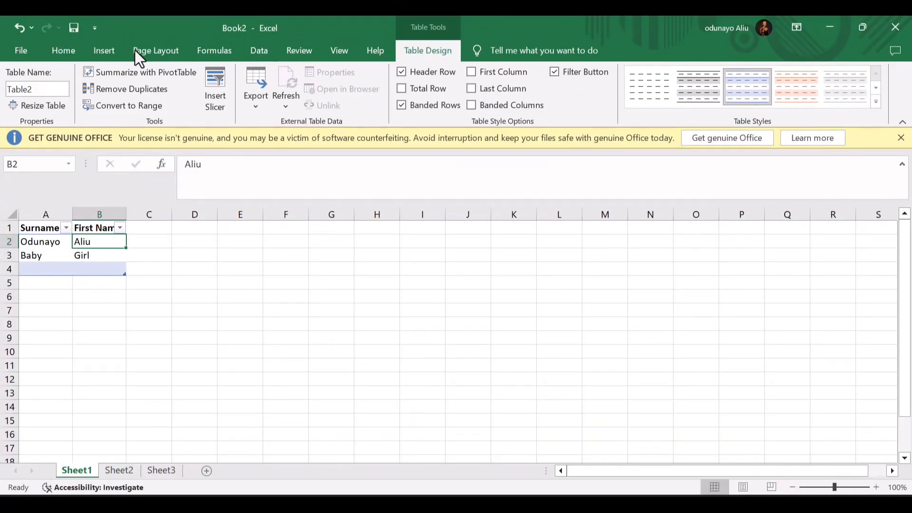
click(78, 47)
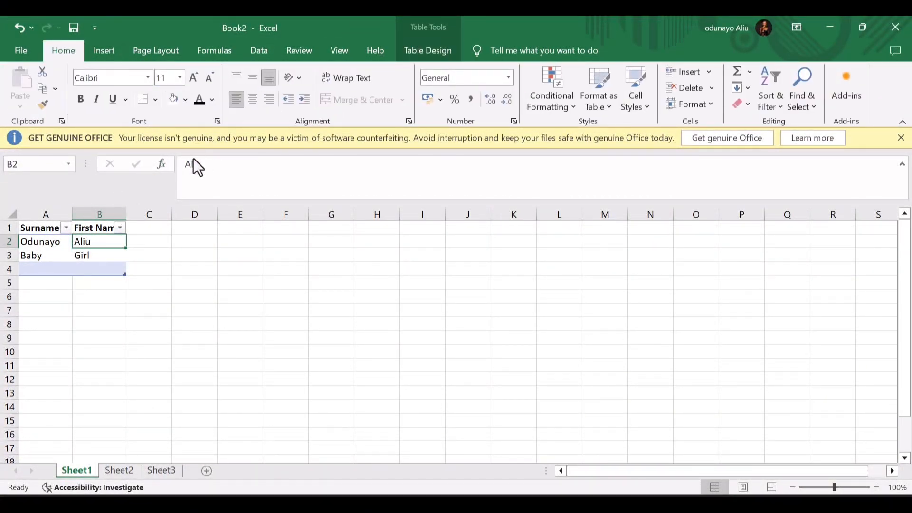
- Undo the header renames and table creation, restoring the plain names
key(ctrl+z)
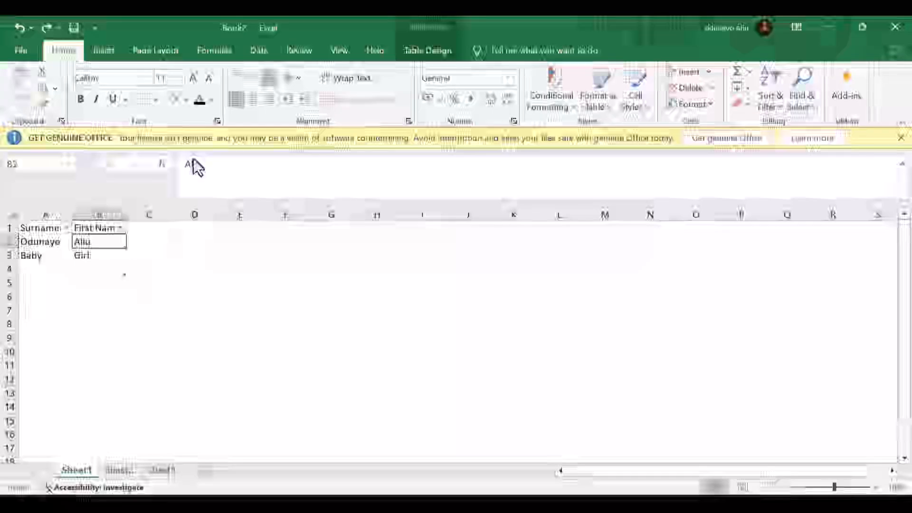
key(ctrl+y)
key(ctrl+z)
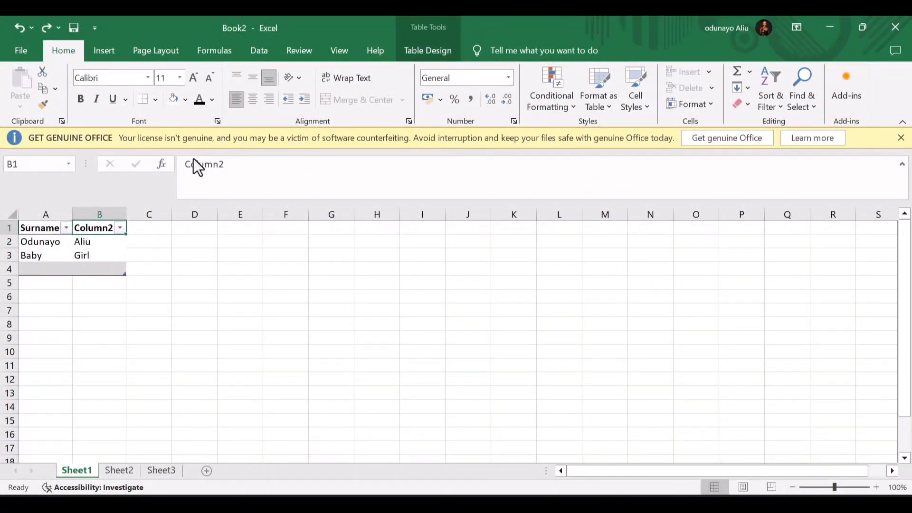
key(ctrl+z)
key(ctrl+z)
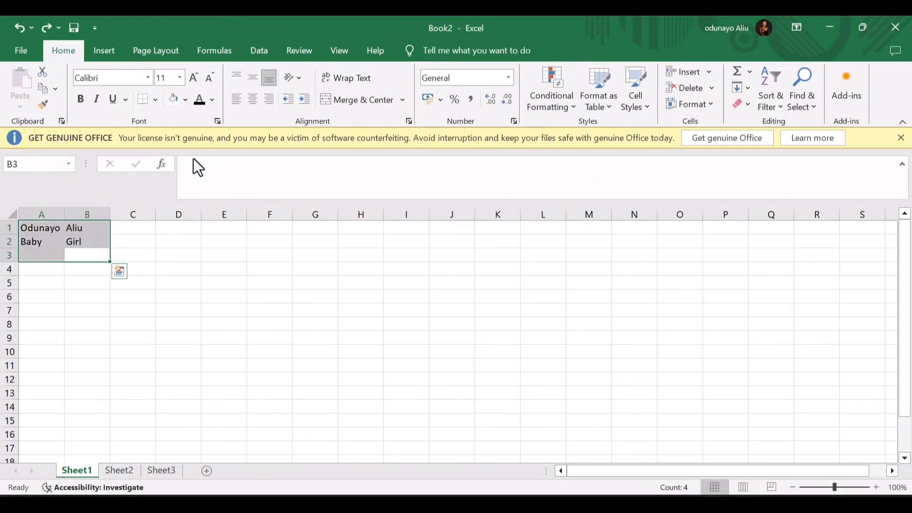
key(ctrl+z)
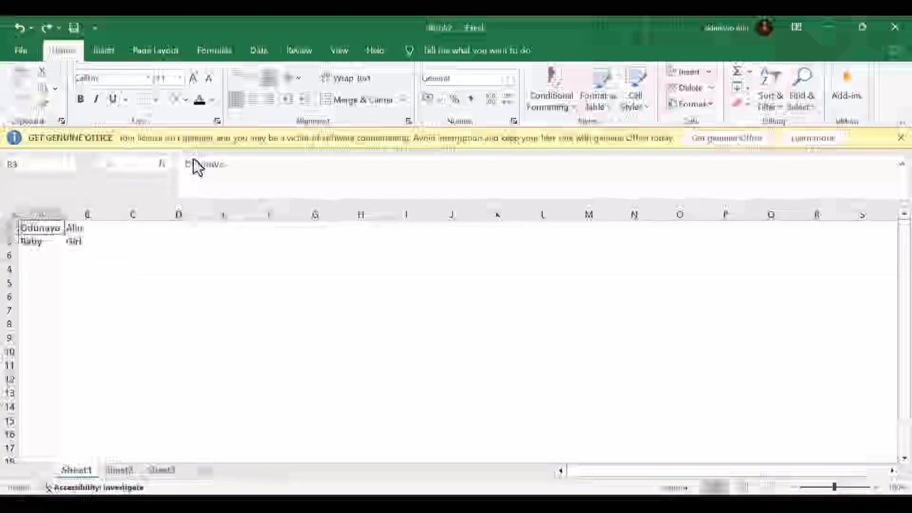
key(ctrl+z)
- Preview Cell Styles on A1:C2, then bring up the Insert dropdown
click(121, 283)
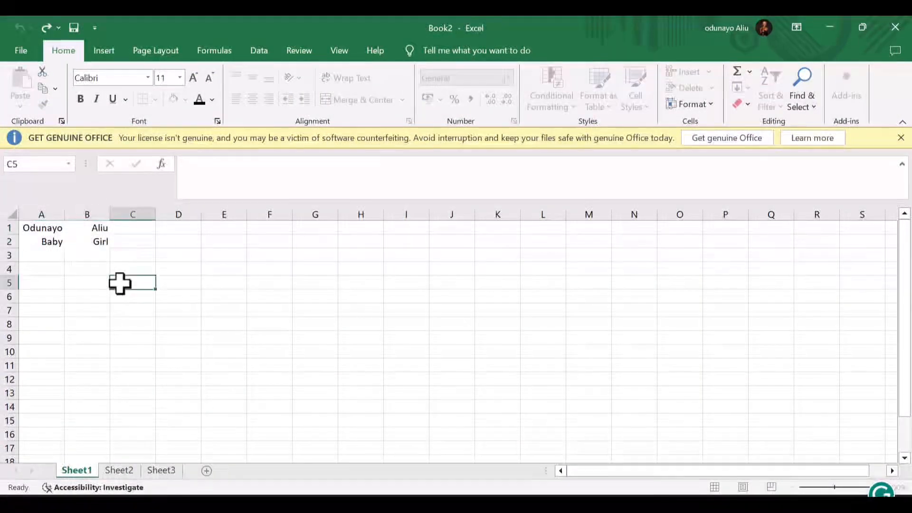
drag(58, 229, 126, 240)
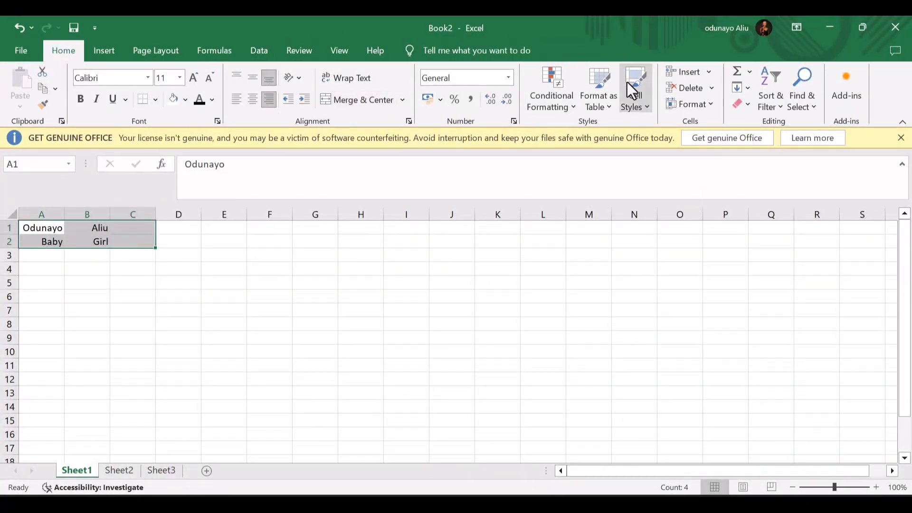
click(642, 98)
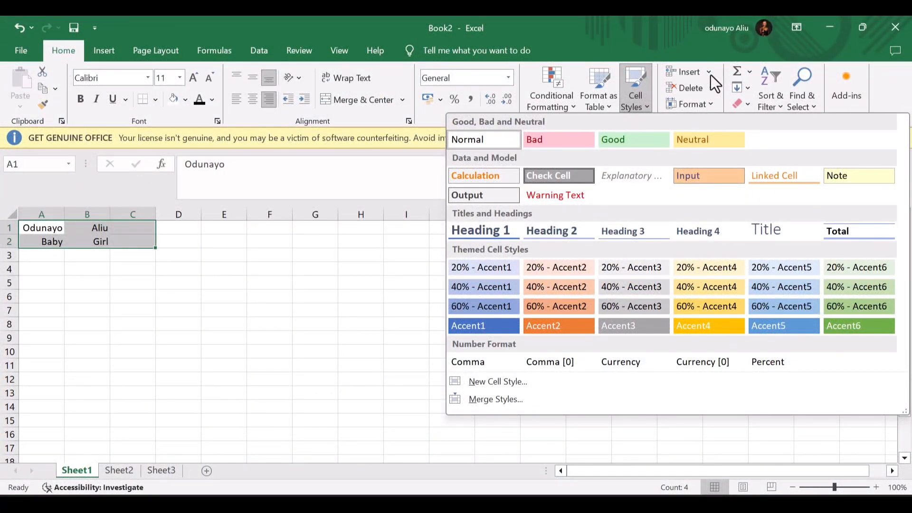
click(711, 76)
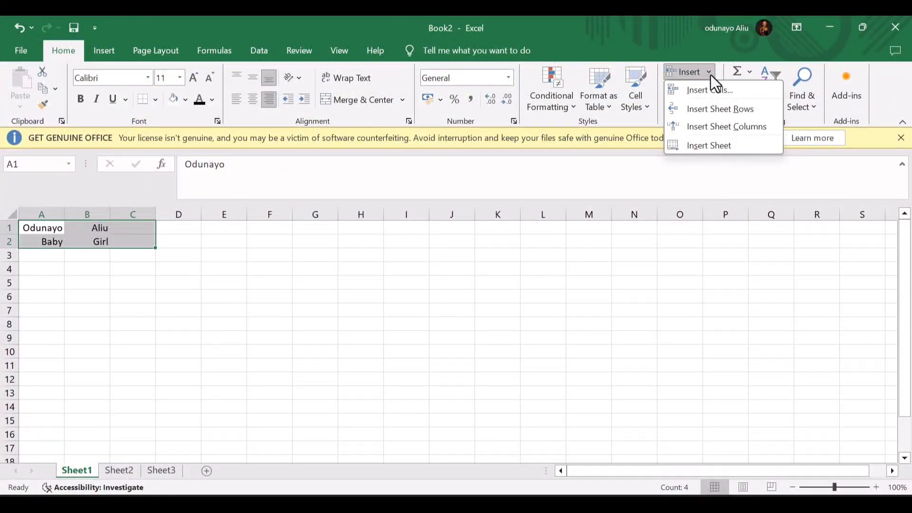
- Insert three blank rows above the names using Insert Cells (Entire row) and Insert Sheet Rows
click(703, 93)
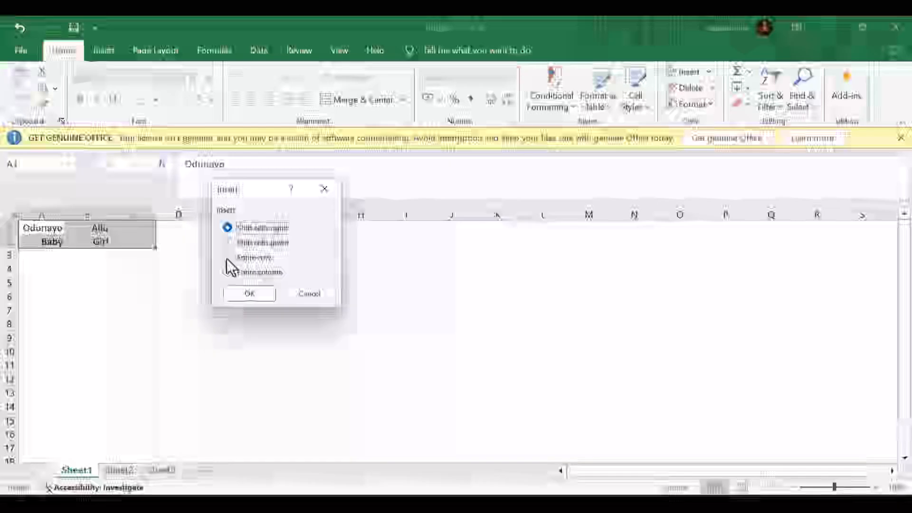
click(227, 257)
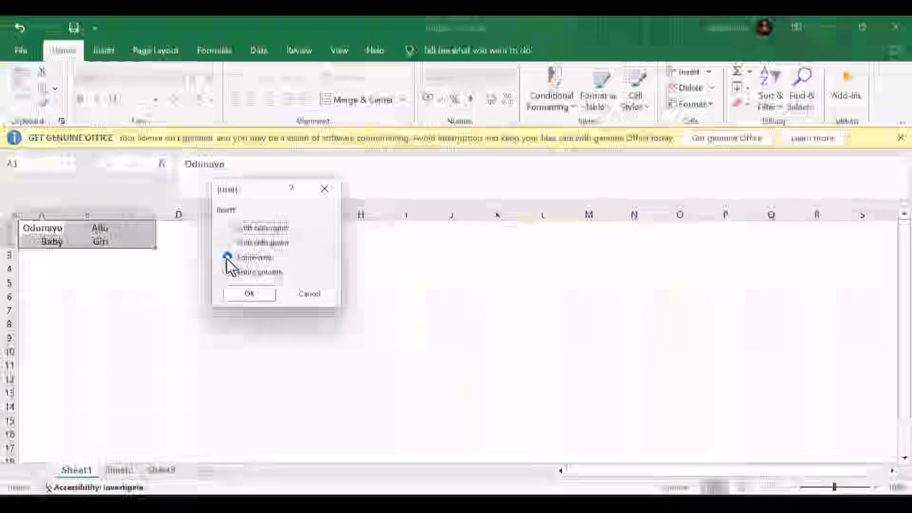
click(248, 293)
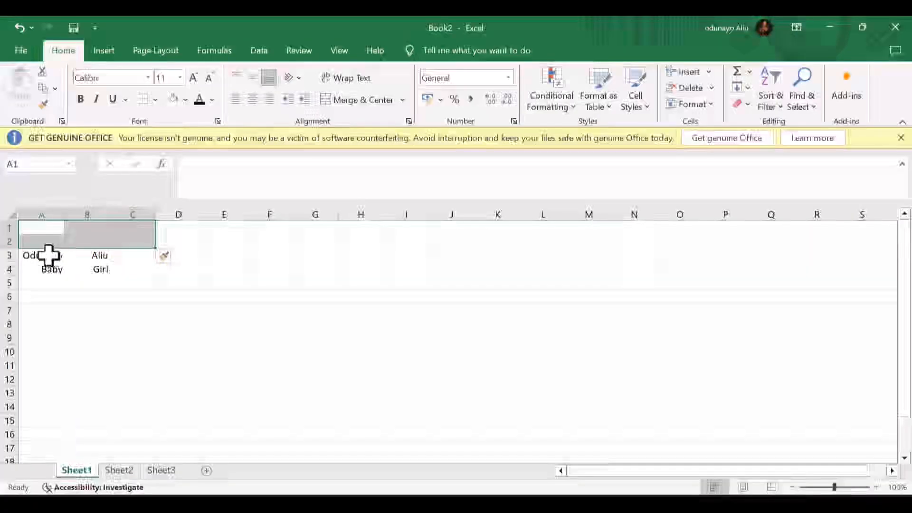
drag(50, 256, 91, 259)
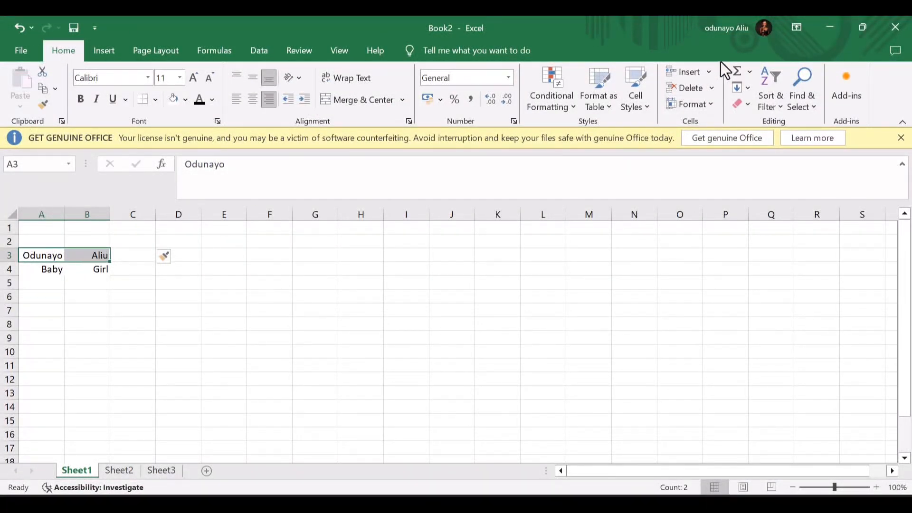
click(710, 72)
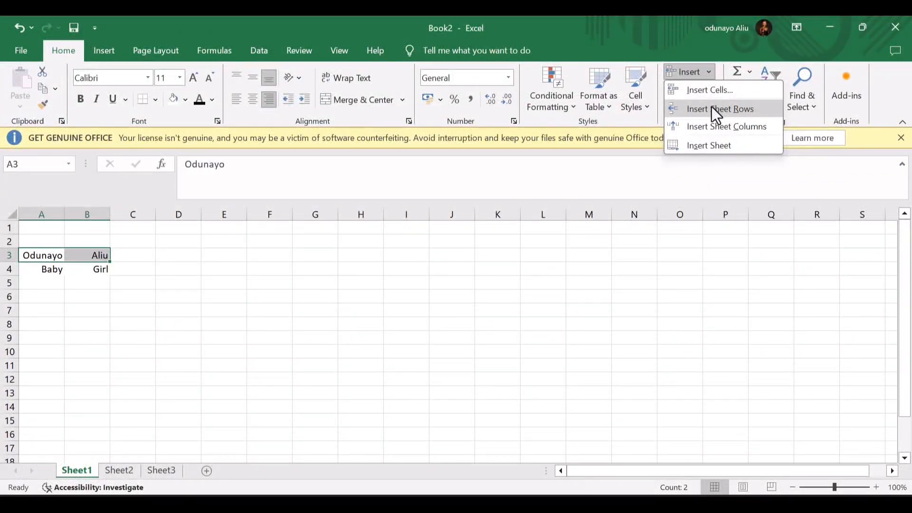
click(712, 109)
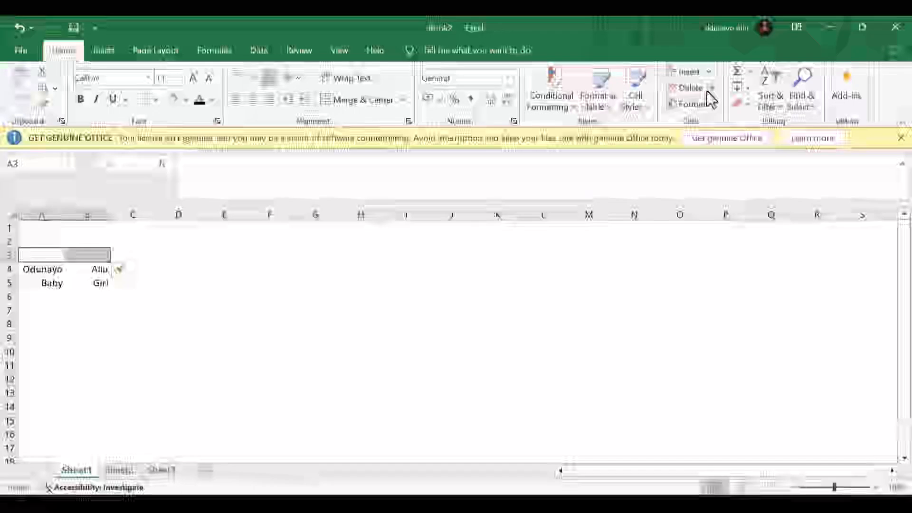
- Delete the empty A3:B3 cells using Shift cells up
click(707, 90)
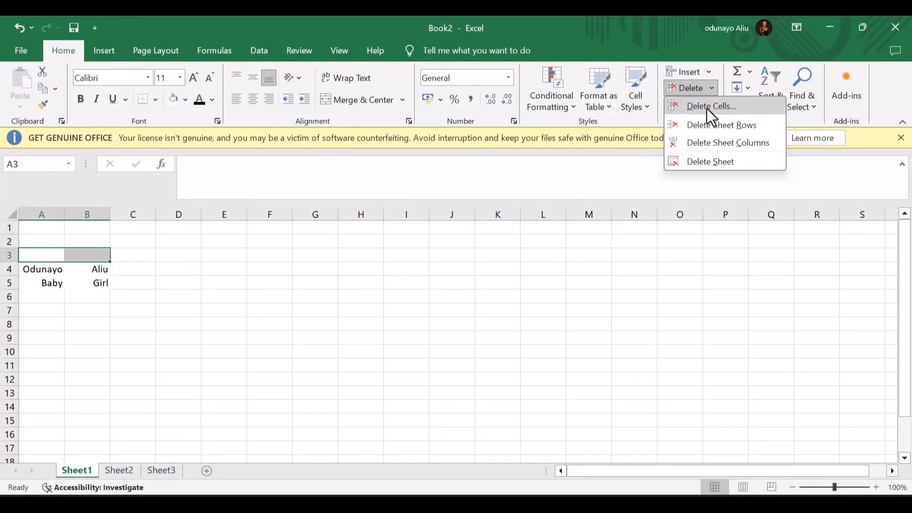
click(707, 109)
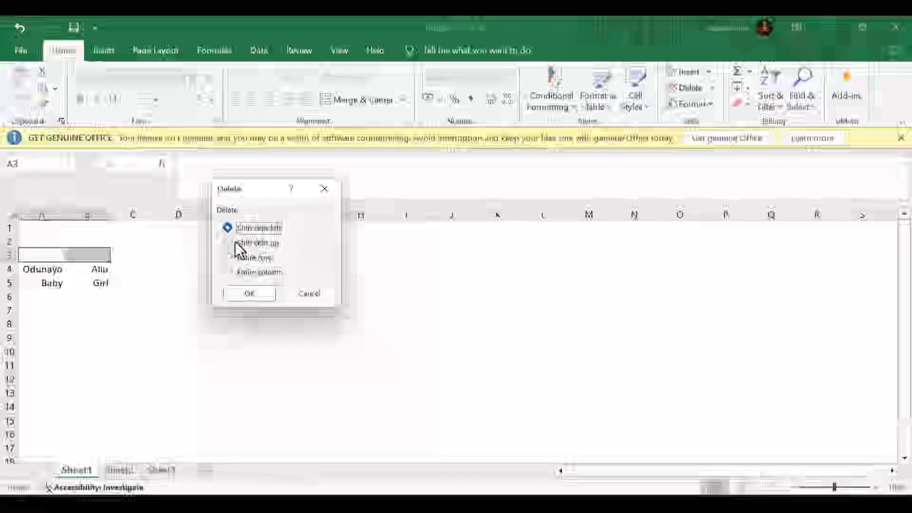
click(228, 242)
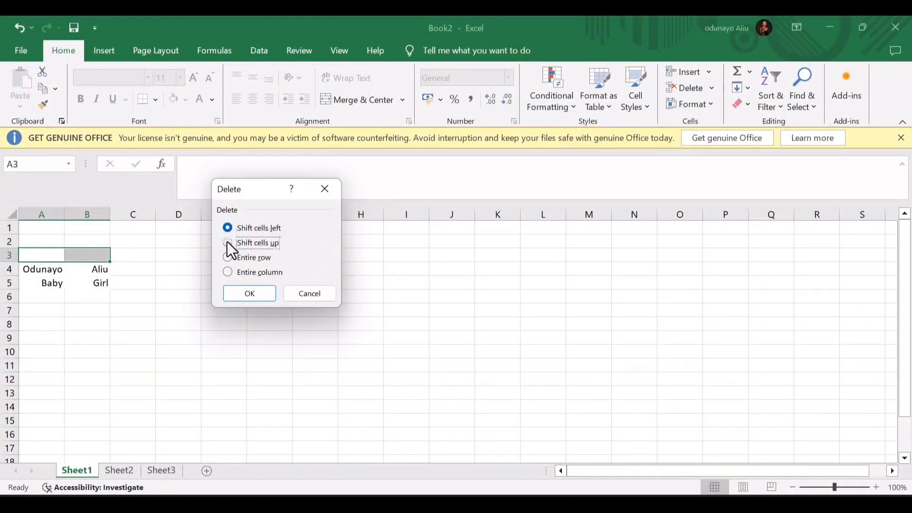
key(Return)
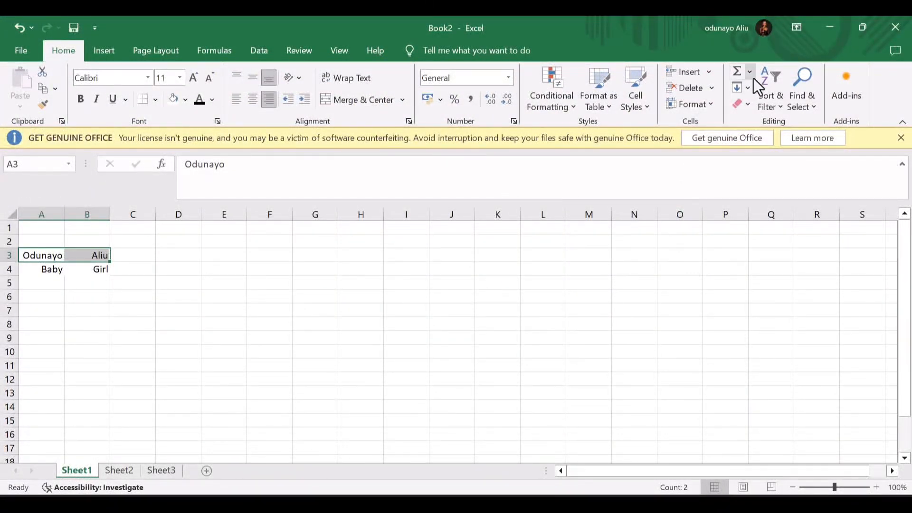
click(710, 109)
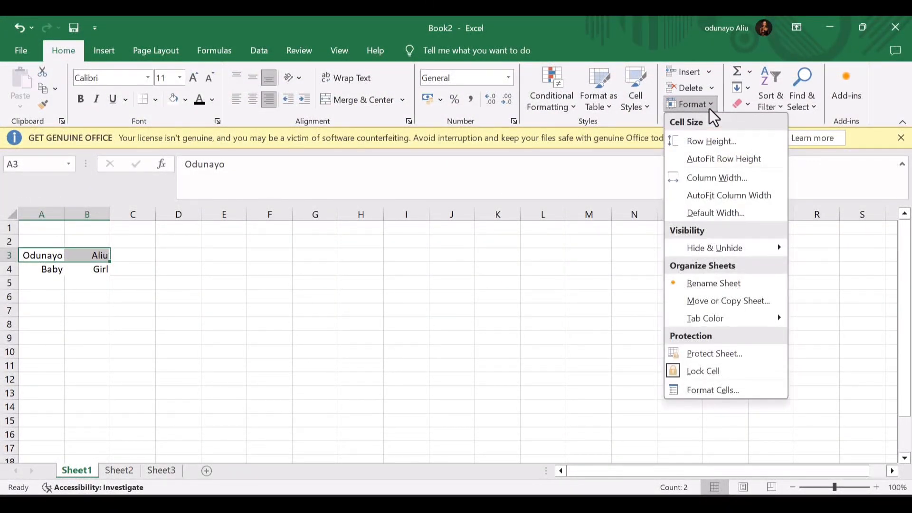
click(710, 139)
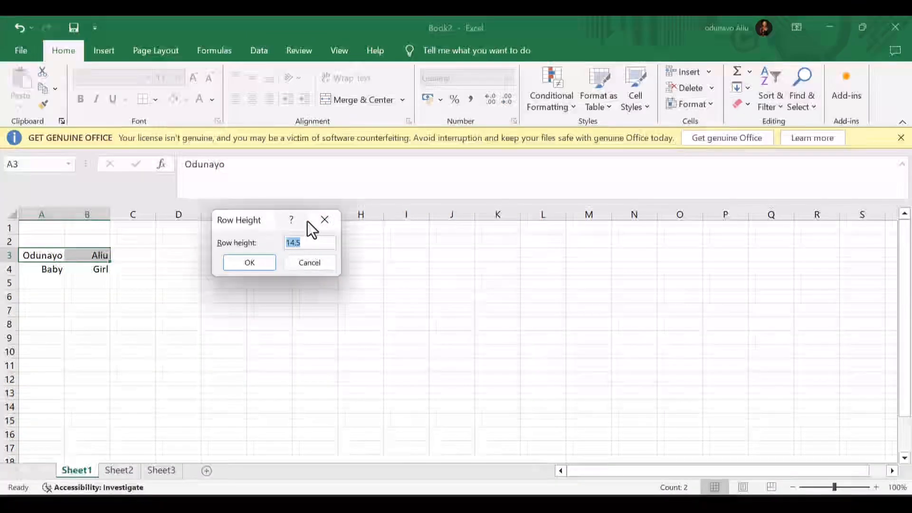
text(40)
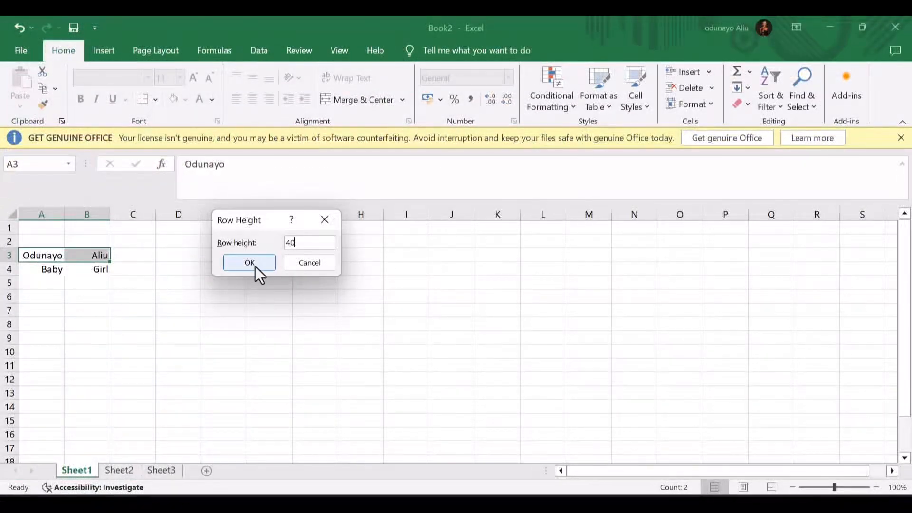
click(255, 265)
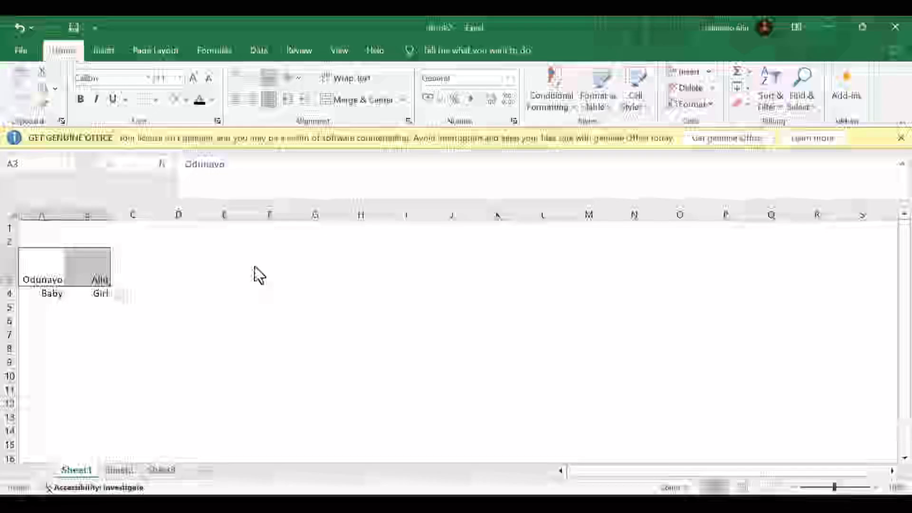
key(ctrl+z)
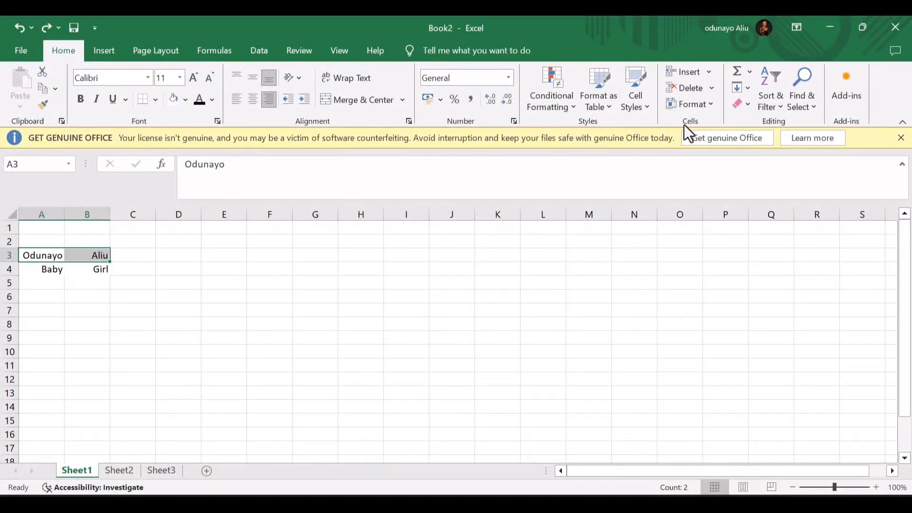
click(714, 102)
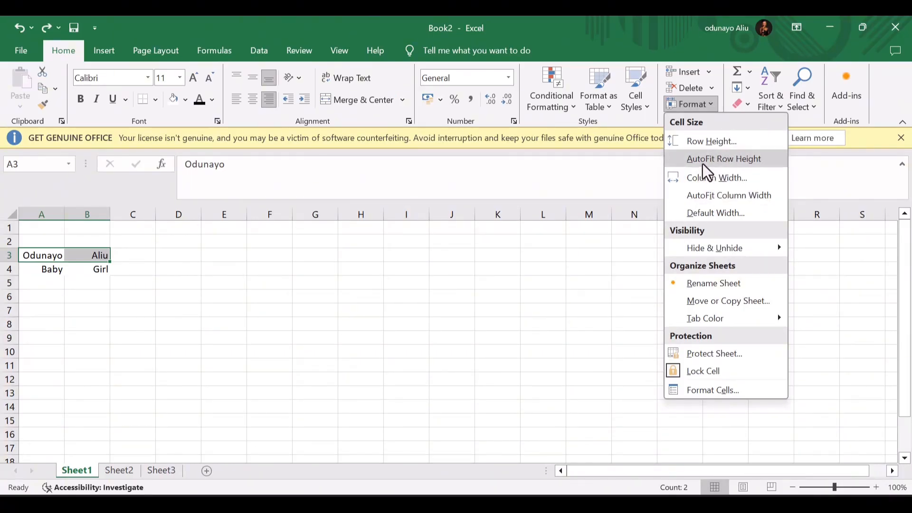
mouse_move(729, 256)
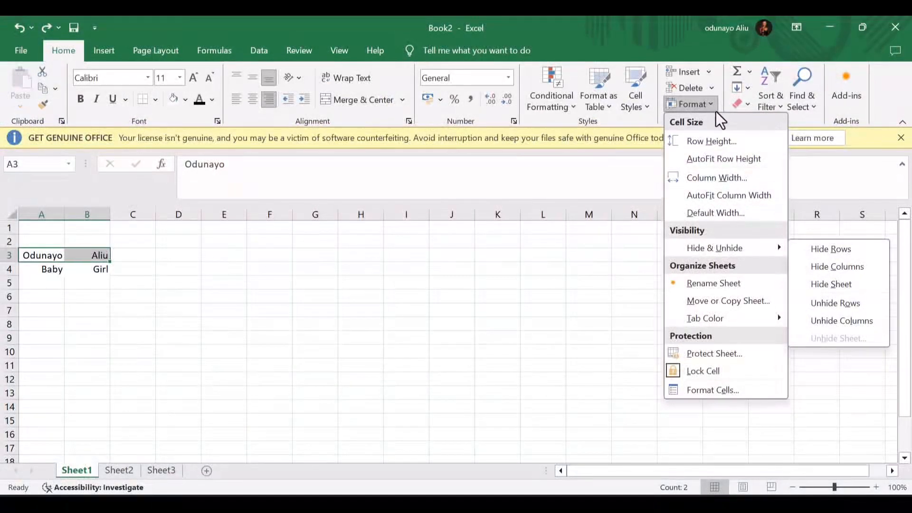
click(745, 55)
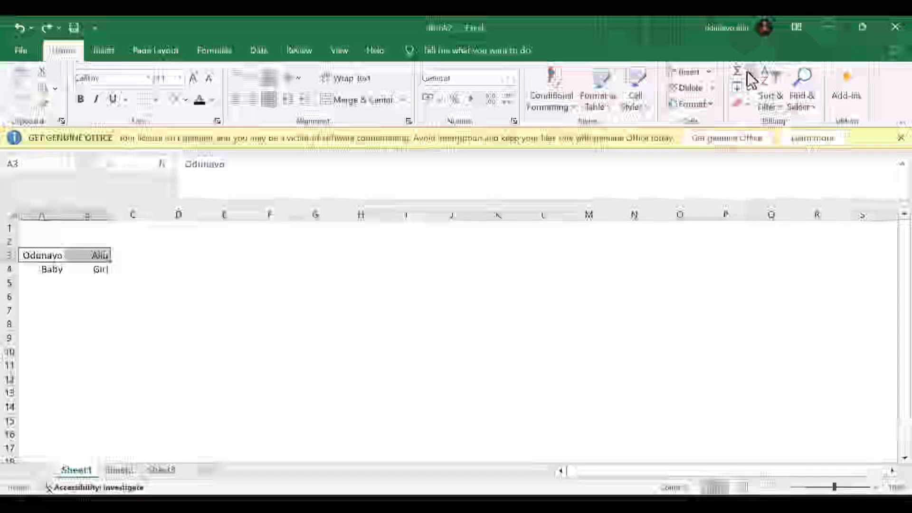
click(748, 72)
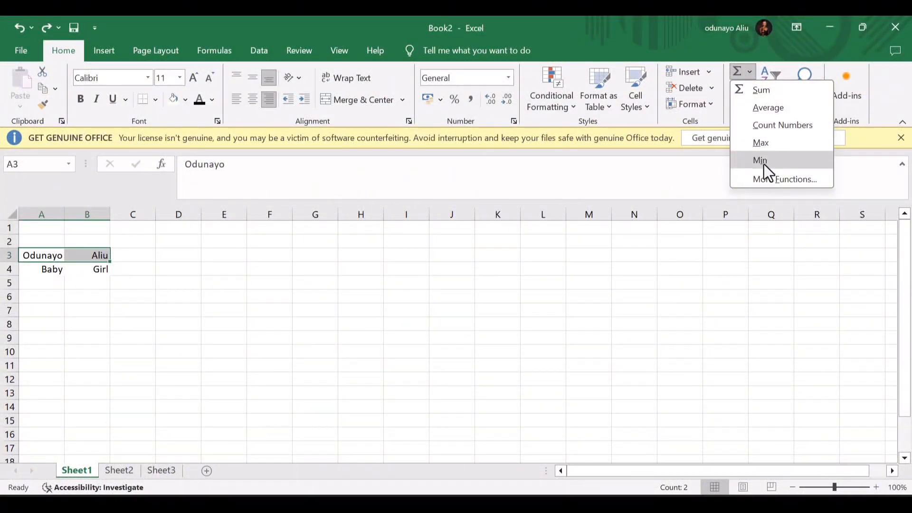
click(766, 180)
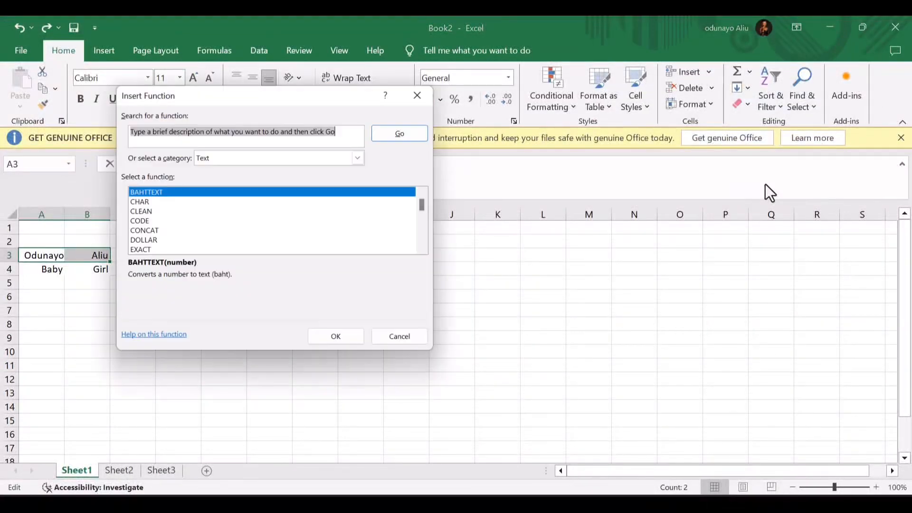
scroll(287, 204, down, 10)
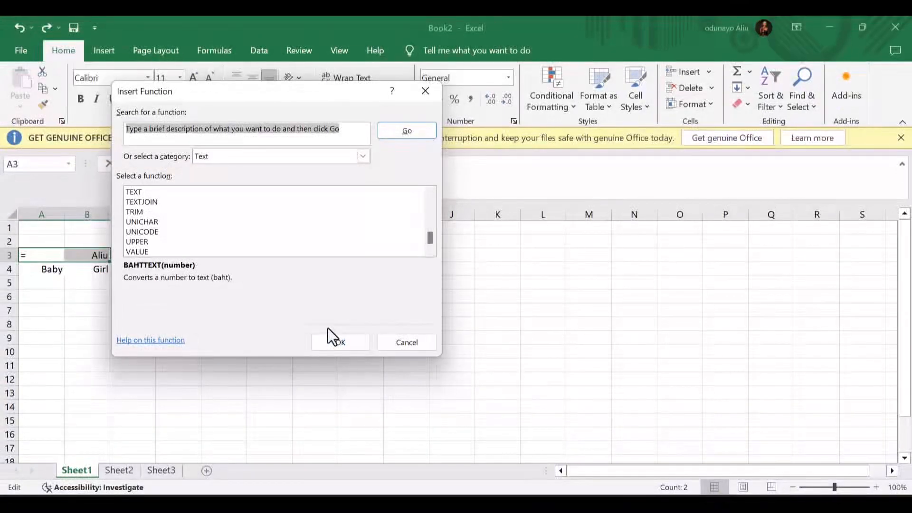
click(337, 342)
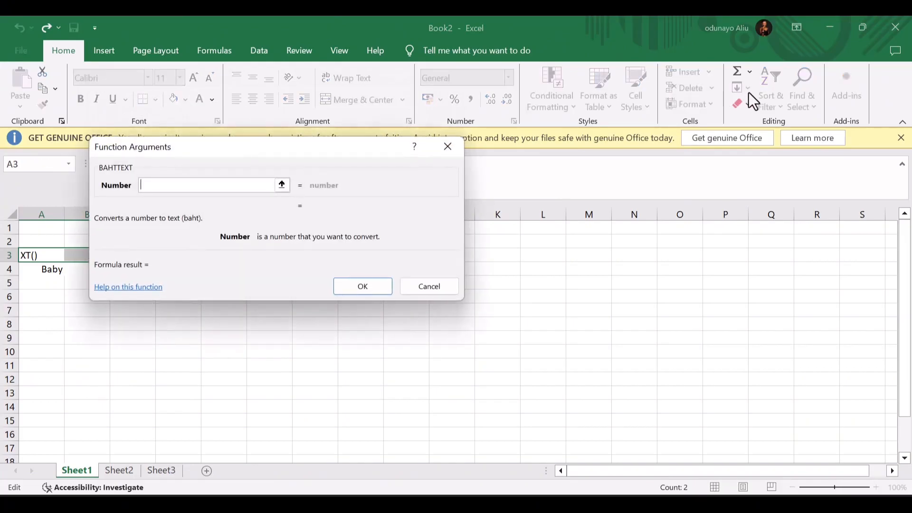
key(Escape)
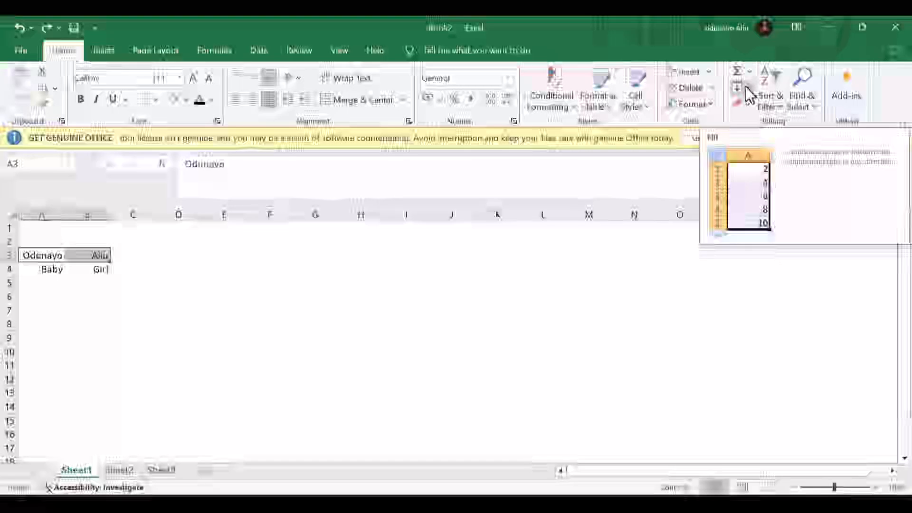
click(118, 255)
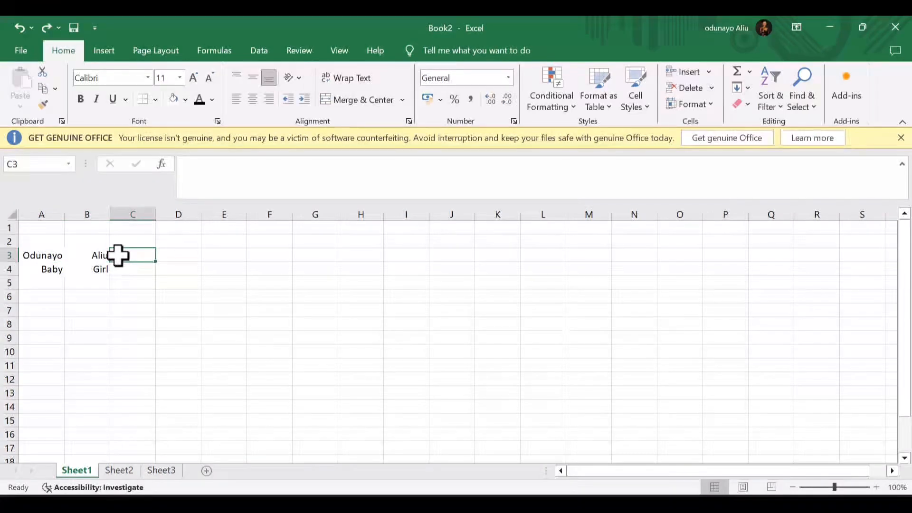
- Enter 1 in C3 and fill a linear series across row 3 up to 100
text(1)
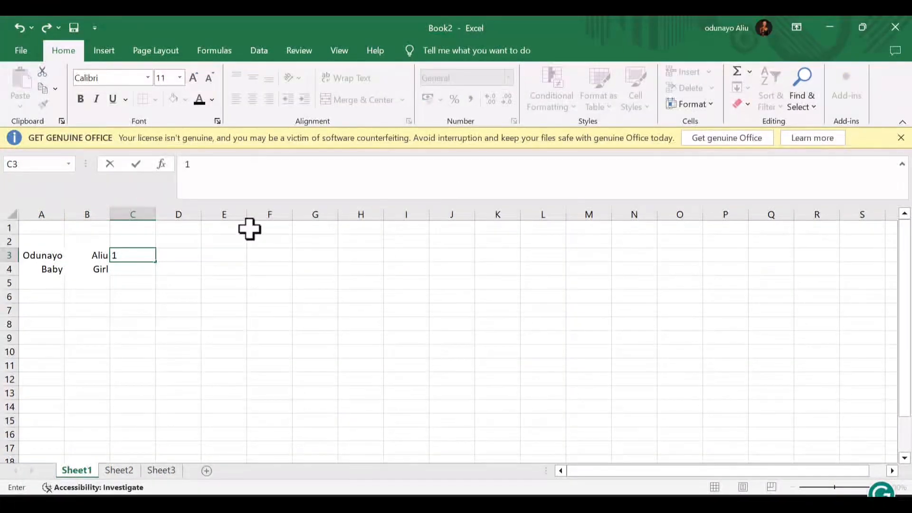
click(149, 266)
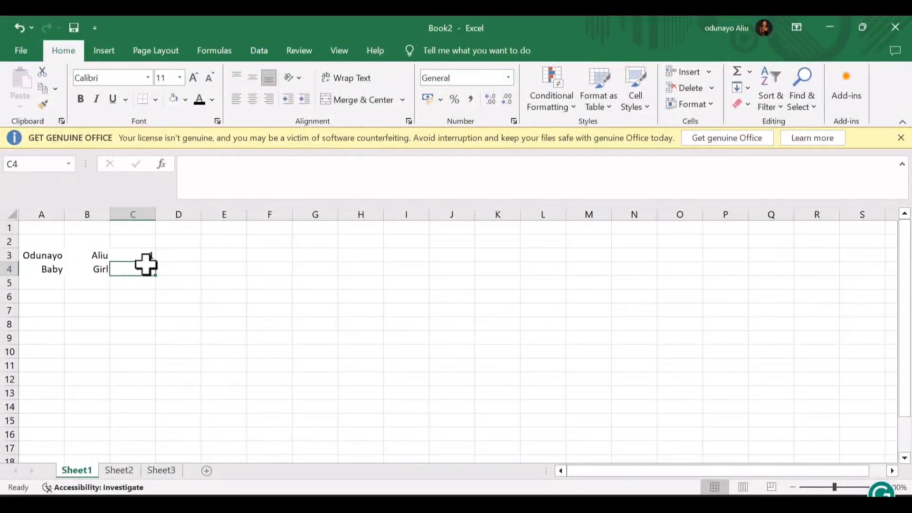
click(147, 256)
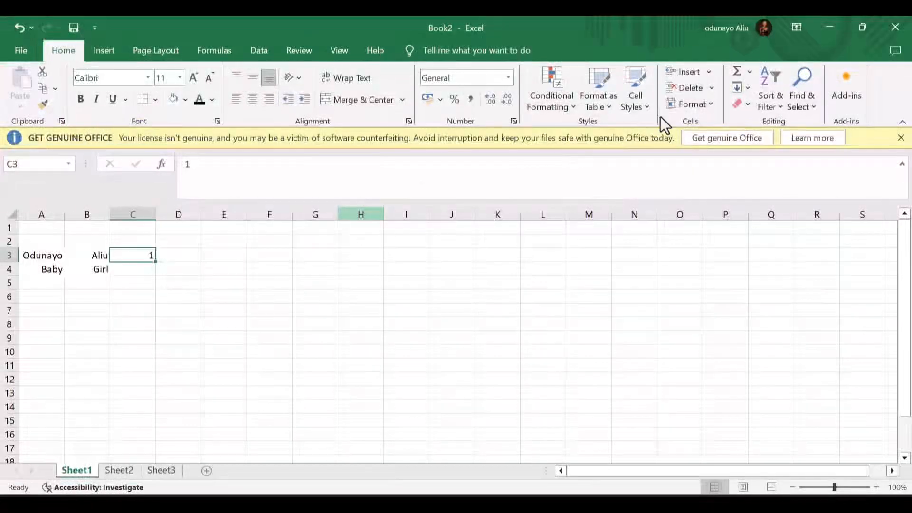
click(744, 88)
click(764, 194)
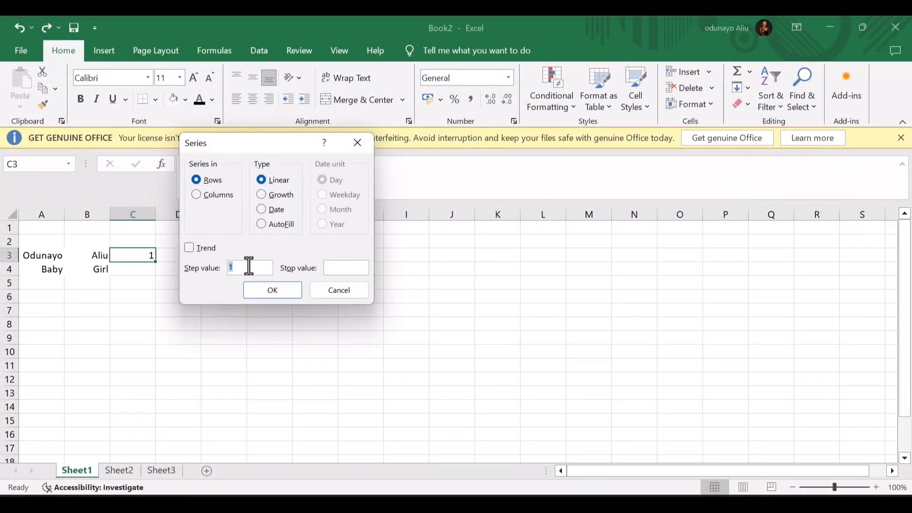
click(328, 264)
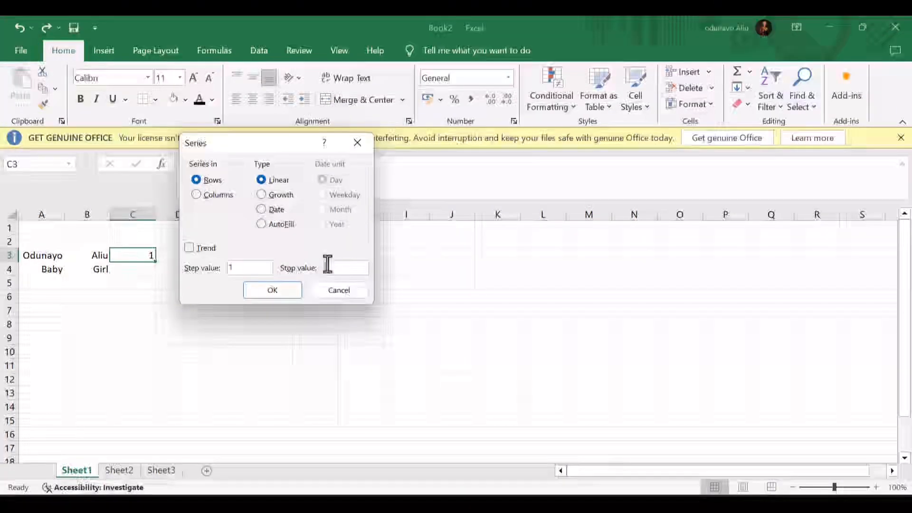
text(100)
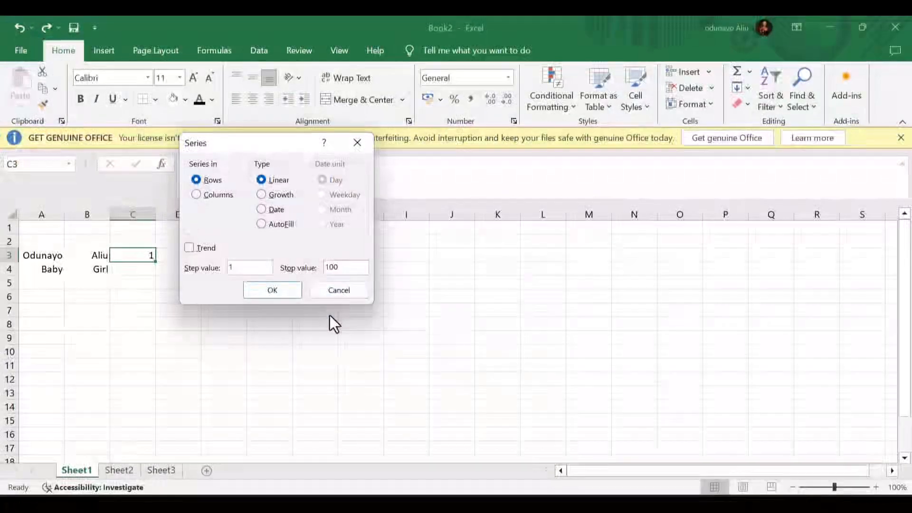
click(269, 288)
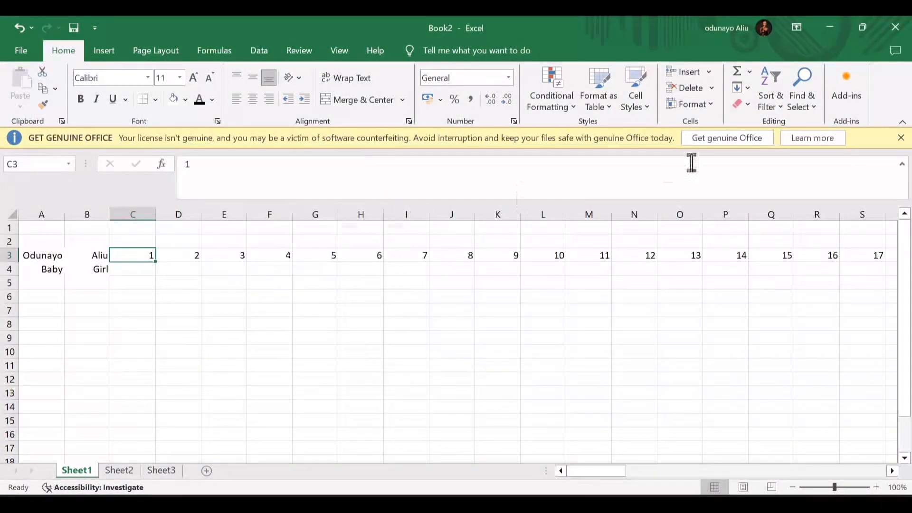
- Fill a second linear series down column C, starting from the 1 in C3
click(747, 89)
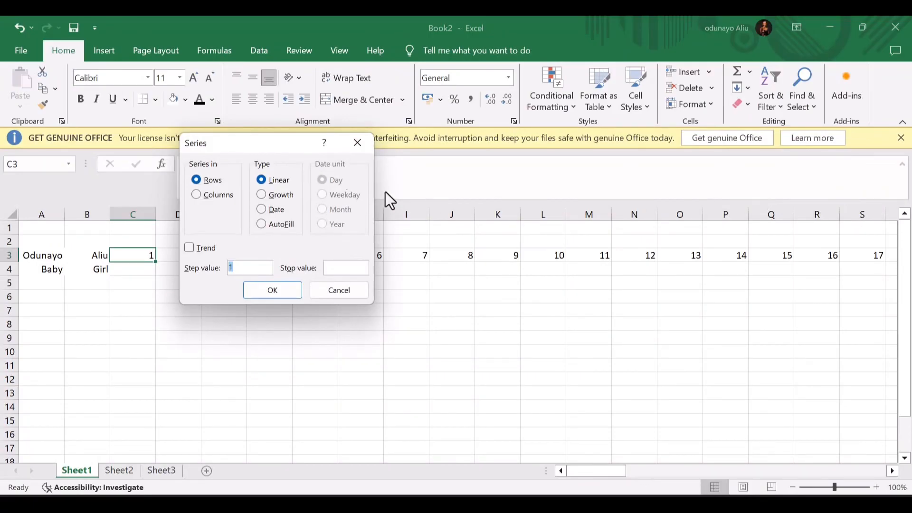
click(195, 196)
click(346, 267)
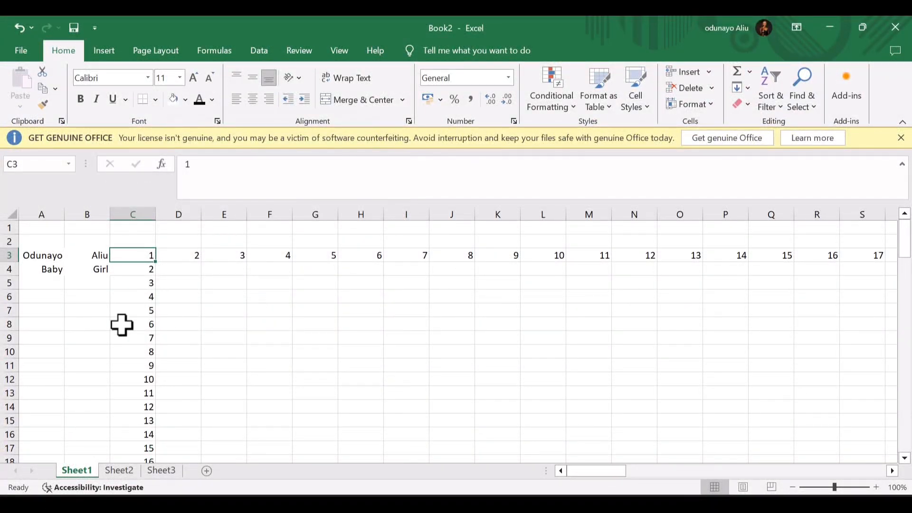
scroll(121, 325, down, 1)
scroll(122, 325, down, 20)
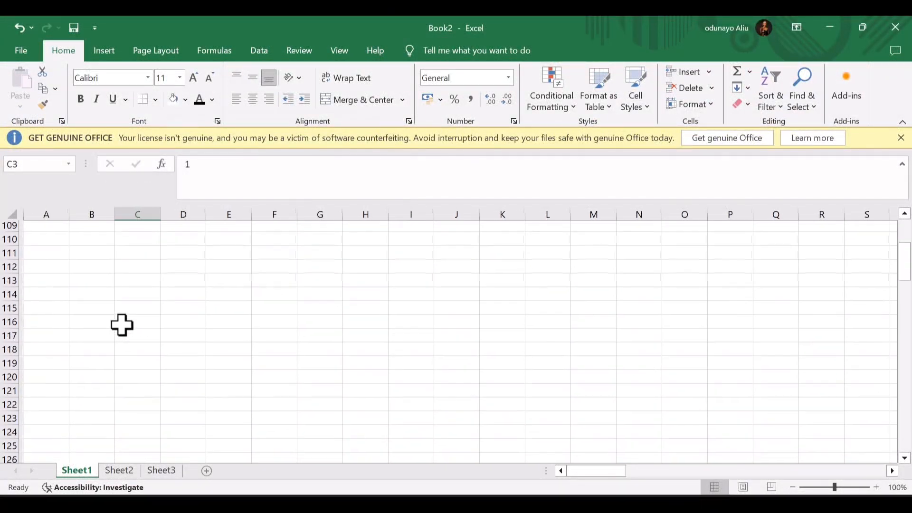
scroll(122, 325, up, 3)
scroll(122, 325, up, 20)
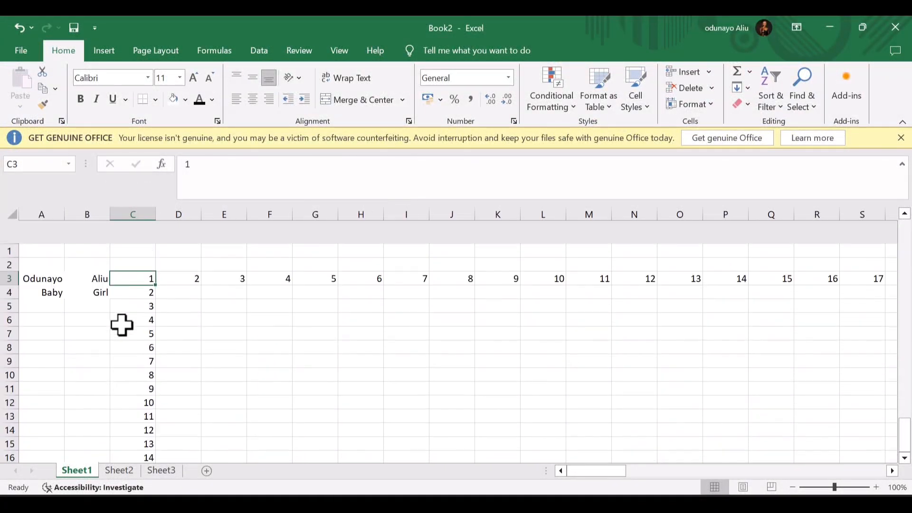
scroll(205, 325, right, 12)
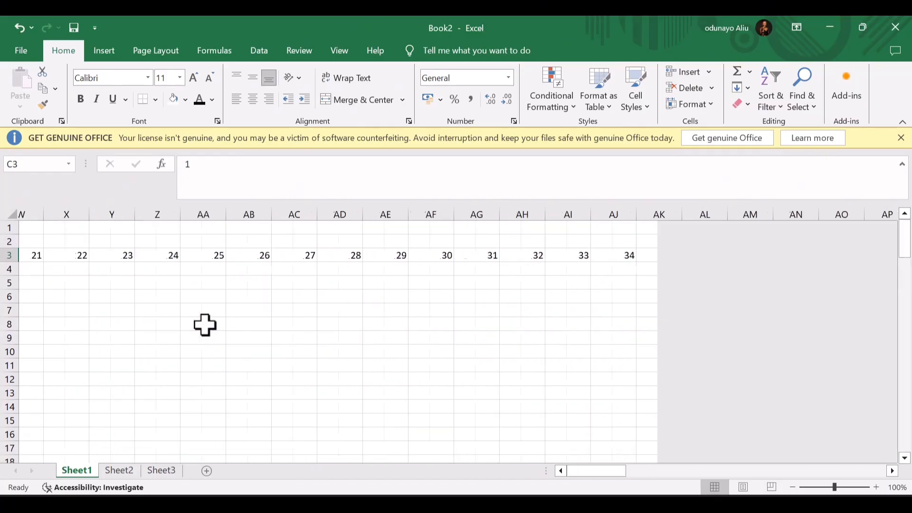
scroll(206, 325, right, 18)
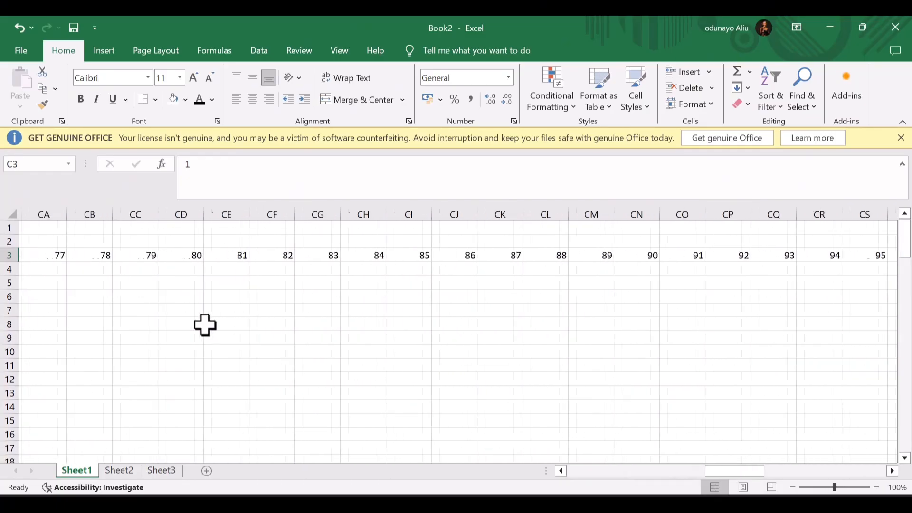
scroll(205, 325, right, 6)
scroll(205, 325, left, 20)
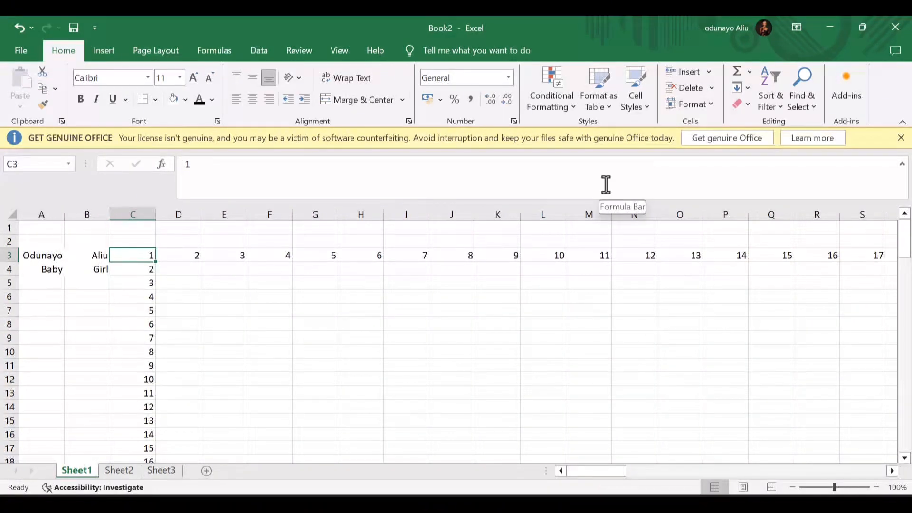
- Clear All from cell C3 and then from the whole of column C
click(751, 105)
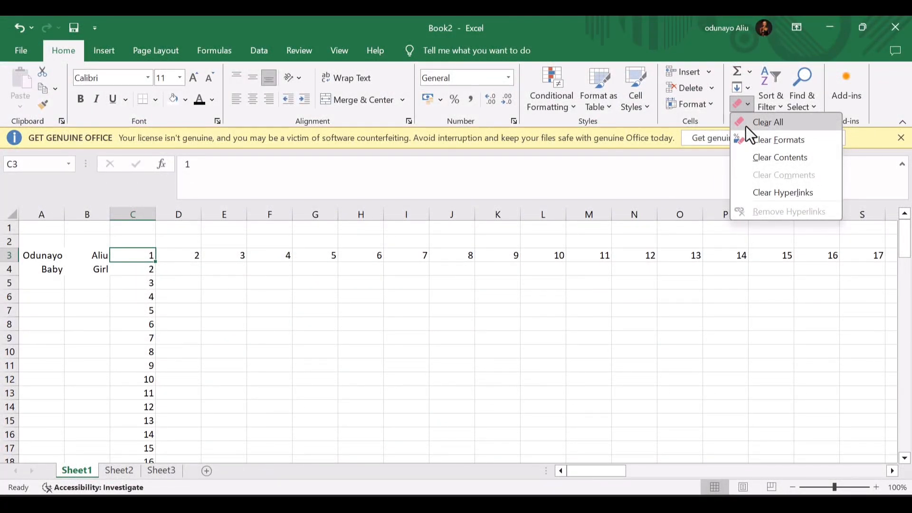
click(746, 125)
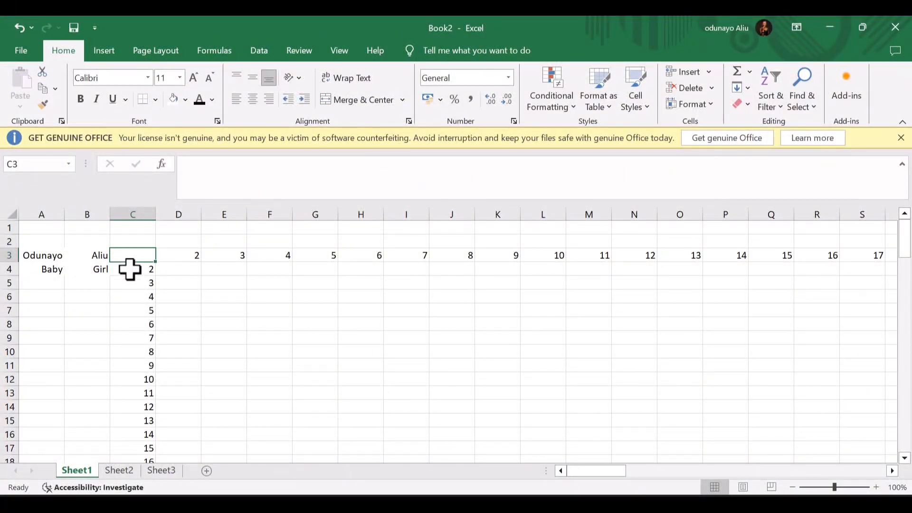
click(134, 214)
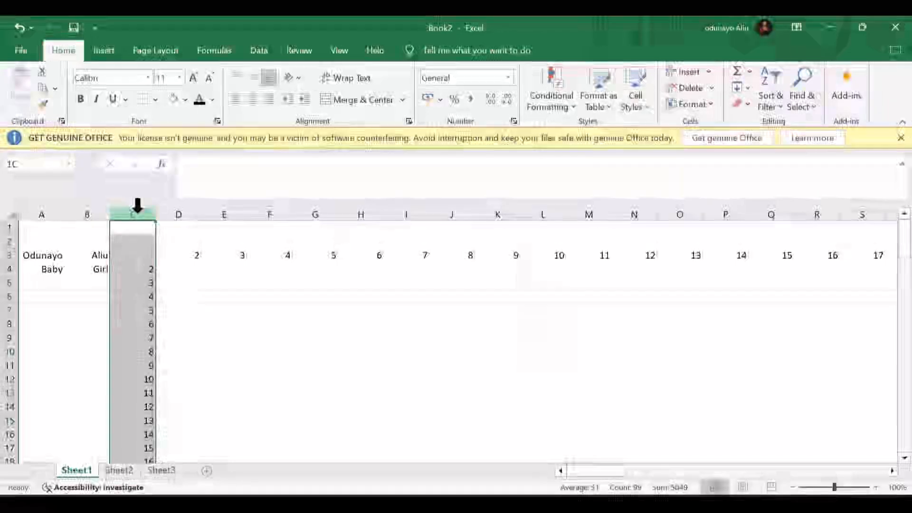
click(746, 107)
click(756, 124)
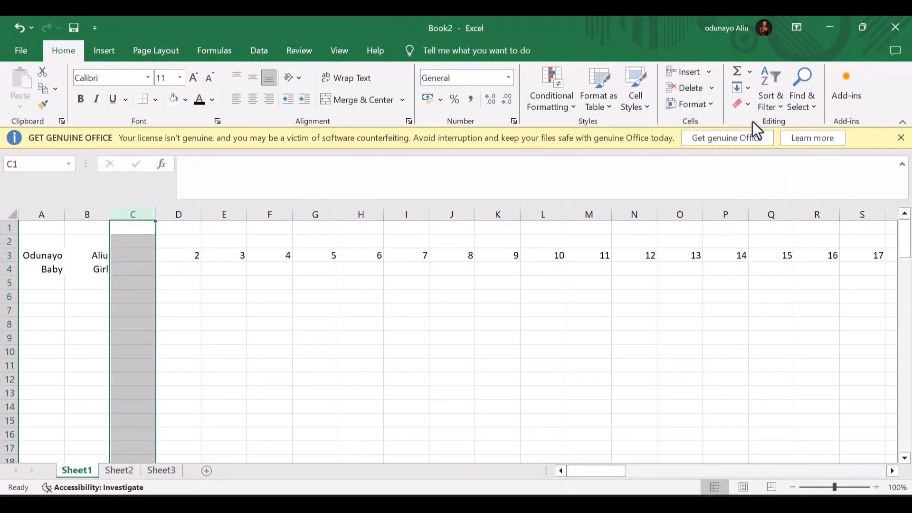
- Clear All from columns C through AB and the remaining row 3 numbers out to 100
drag(146, 207, 672, 264)
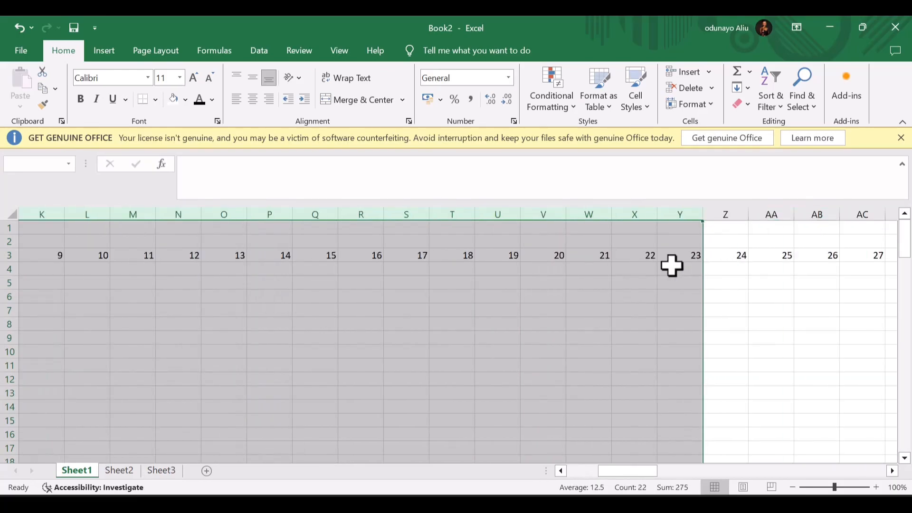
click(751, 102)
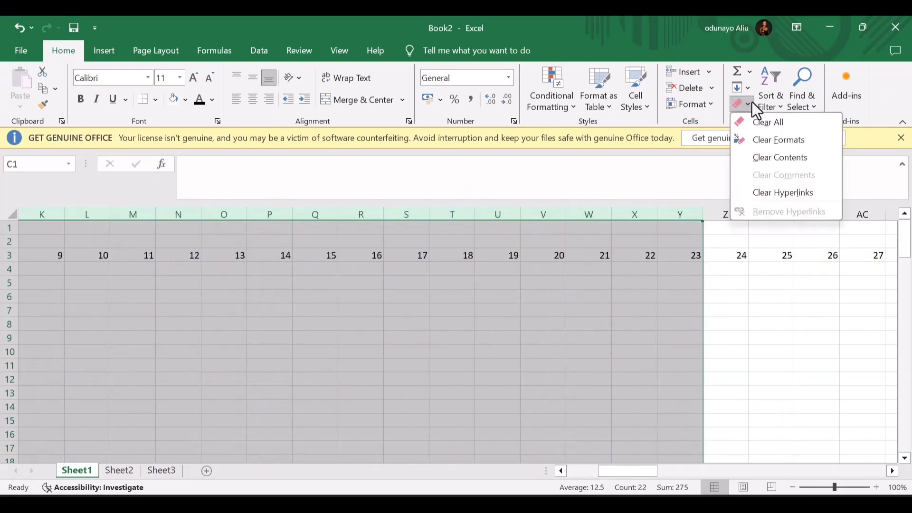
click(762, 123)
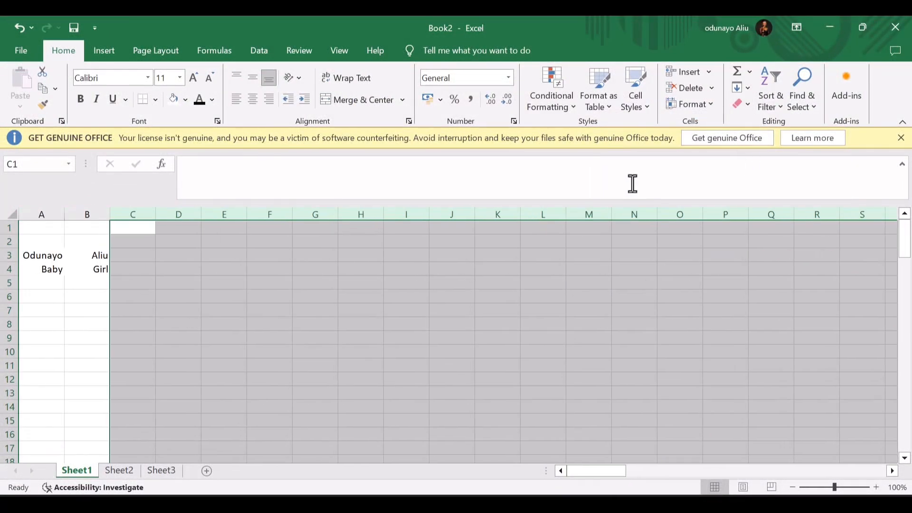
scroll(682, 306, right, 4)
scroll(682, 306, right, 2)
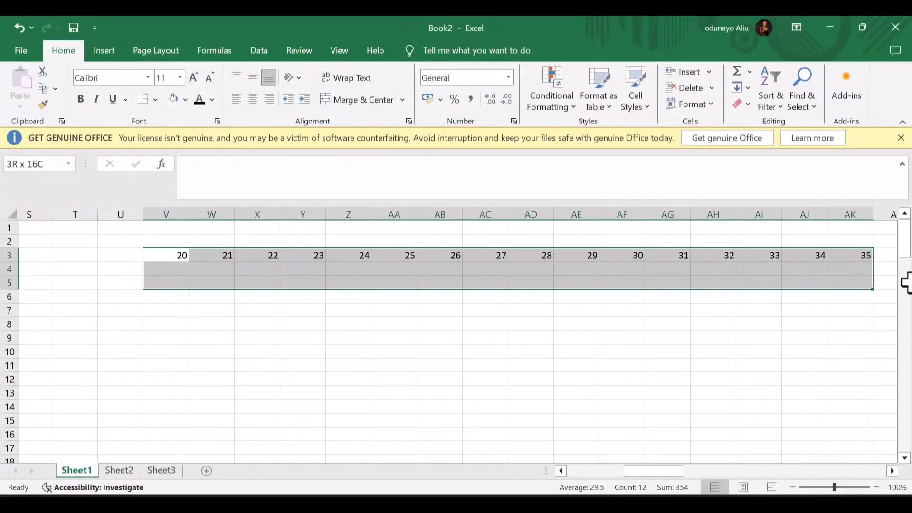
drag(903, 281, 413, 268)
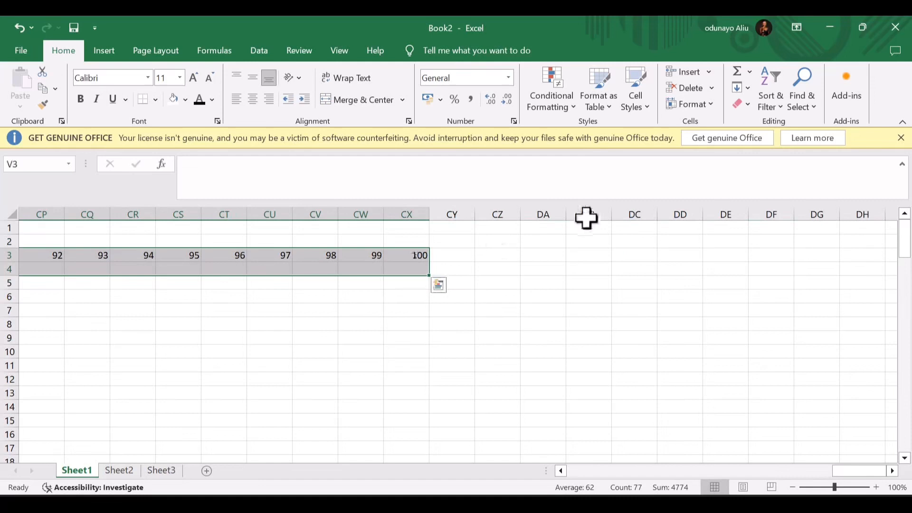
click(746, 106)
click(765, 122)
scroll(321, 407, left, 15)
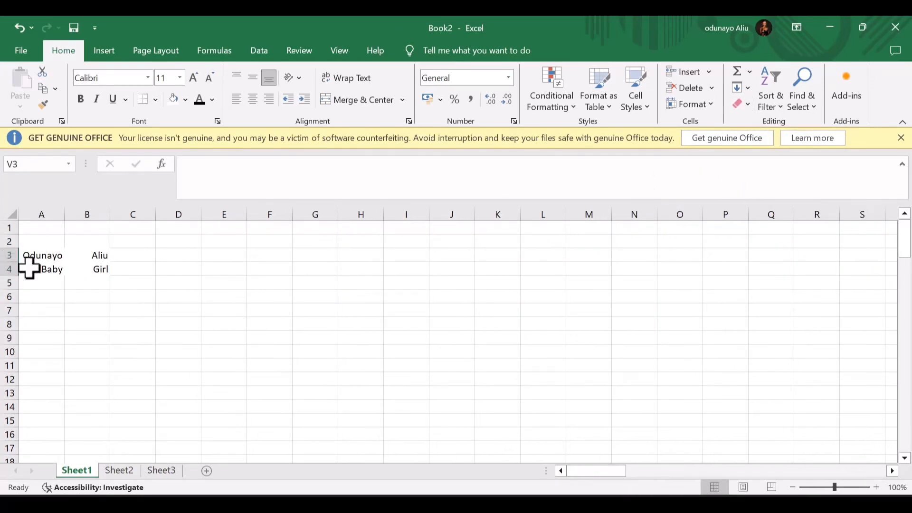
- Sort A3:C4 from A to Z so Baby and Girl move into row 3
click(34, 256)
drag(35, 257, 120, 266)
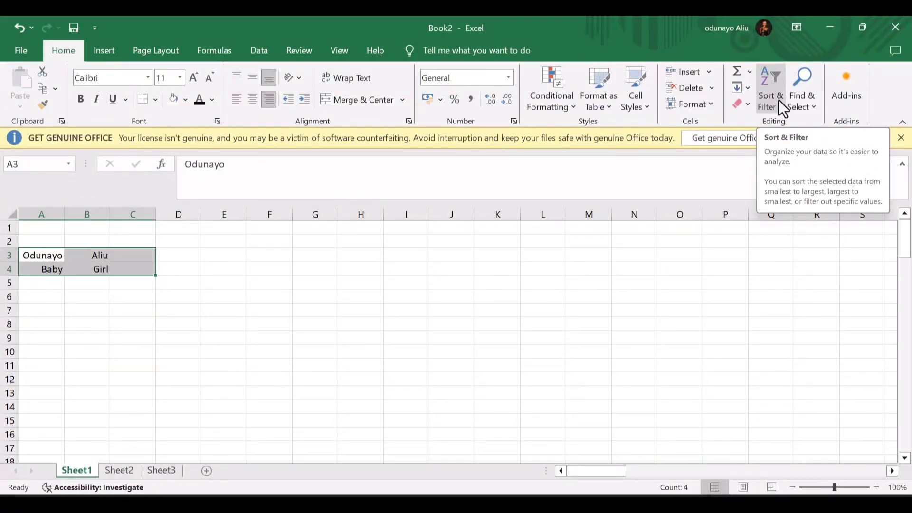
click(779, 101)
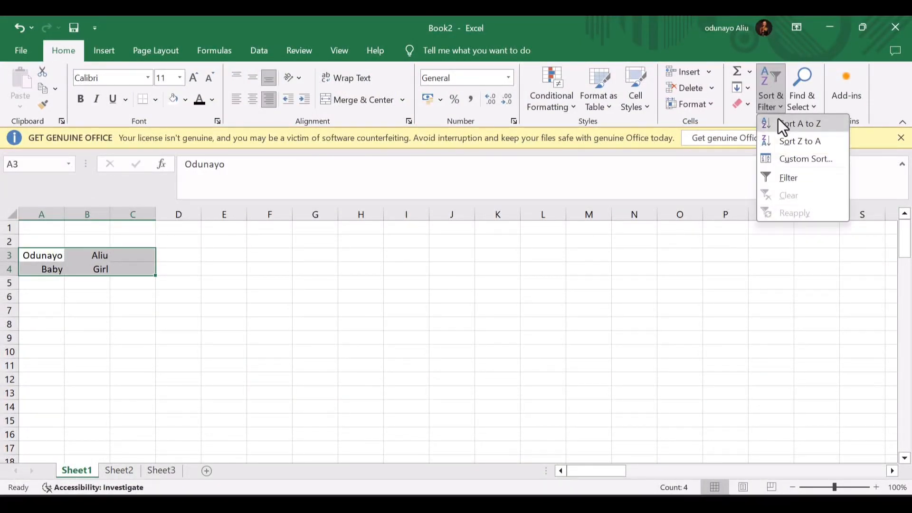
click(778, 119)
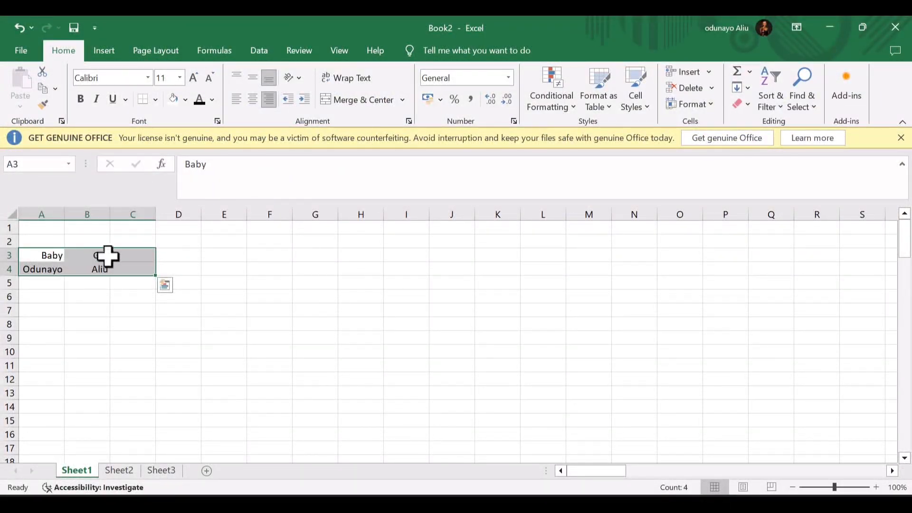
click(803, 107)
click(807, 126)
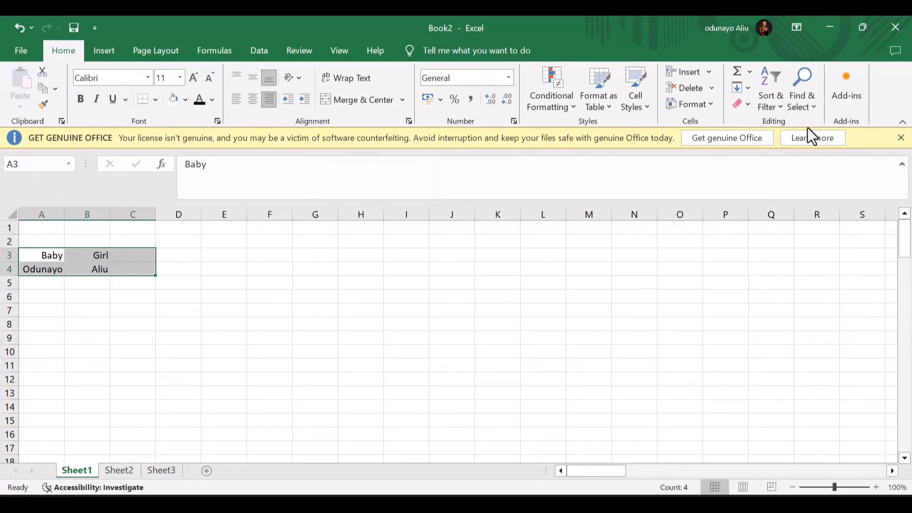
text(baby)
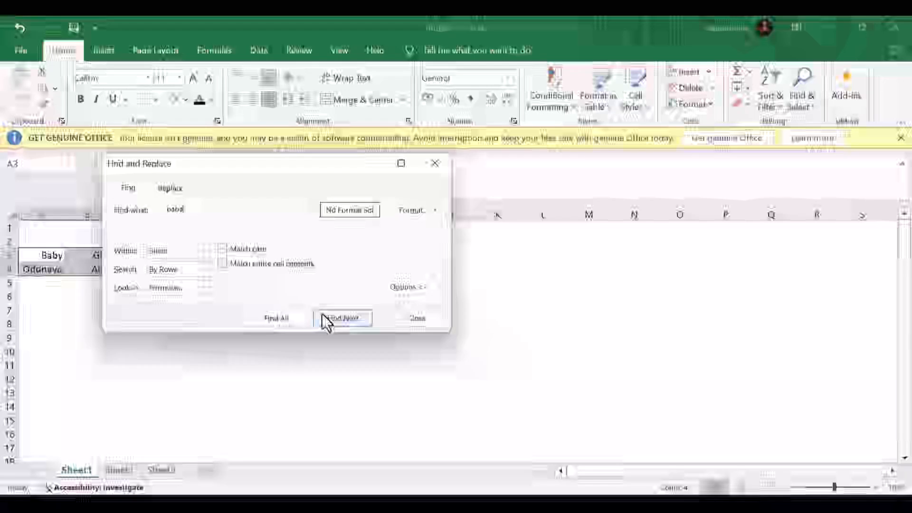
click(276, 318)
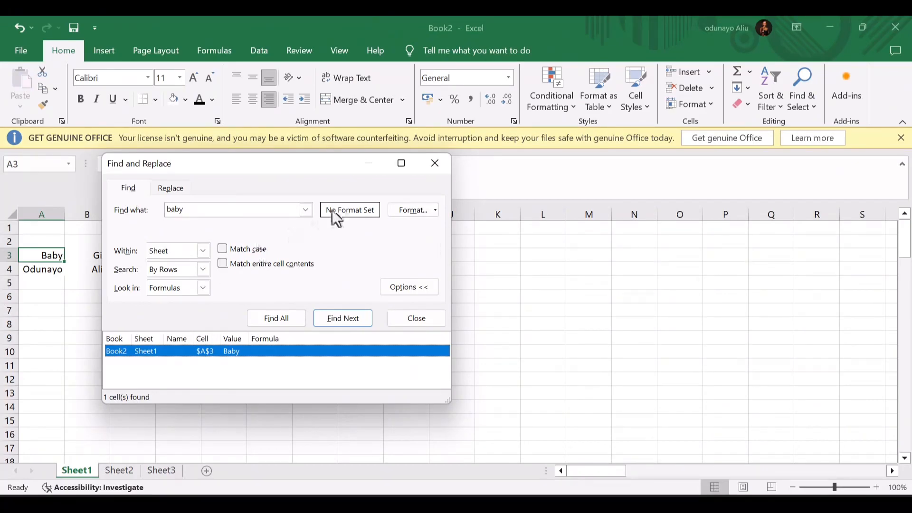
click(434, 164)
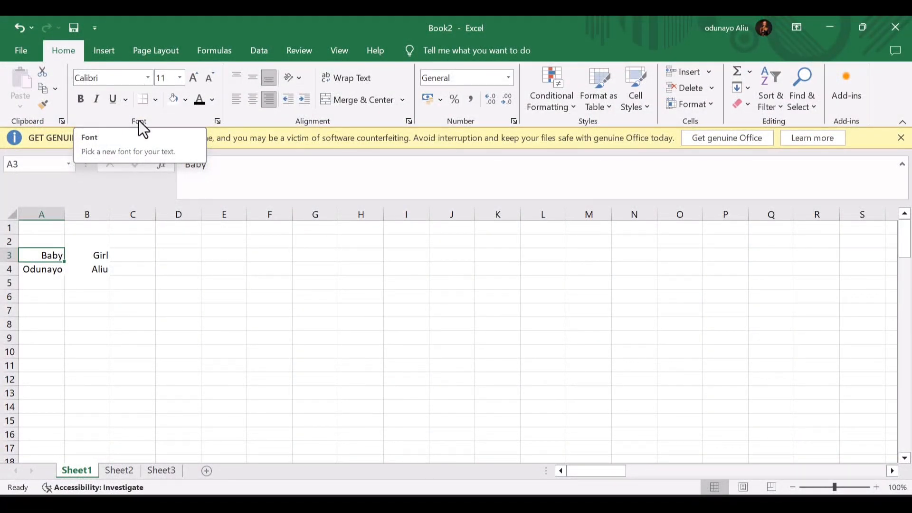
- Browse the Page Layout workbook themes list without applying a theme
click(92, 49)
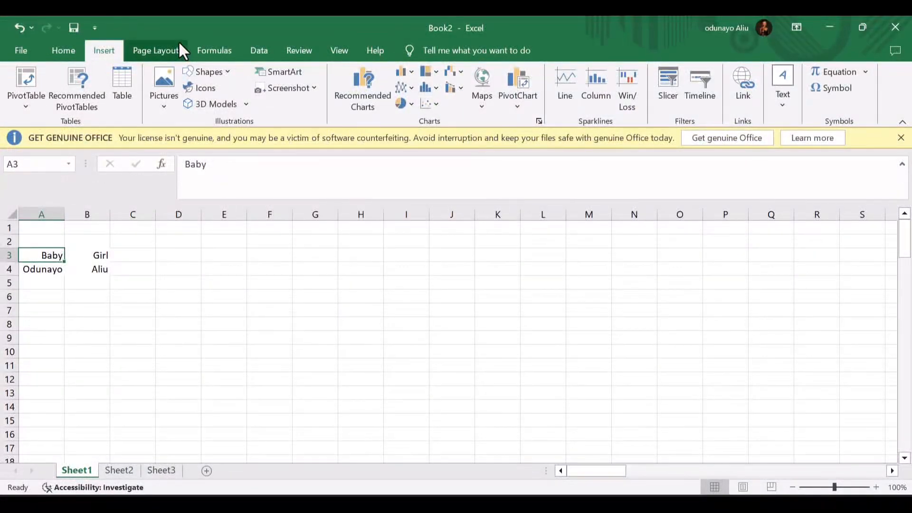
click(163, 50)
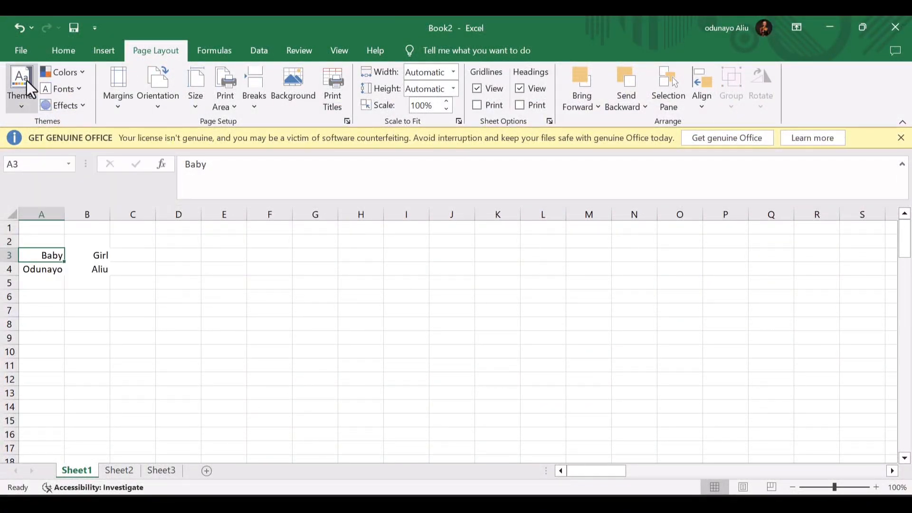
click(24, 100)
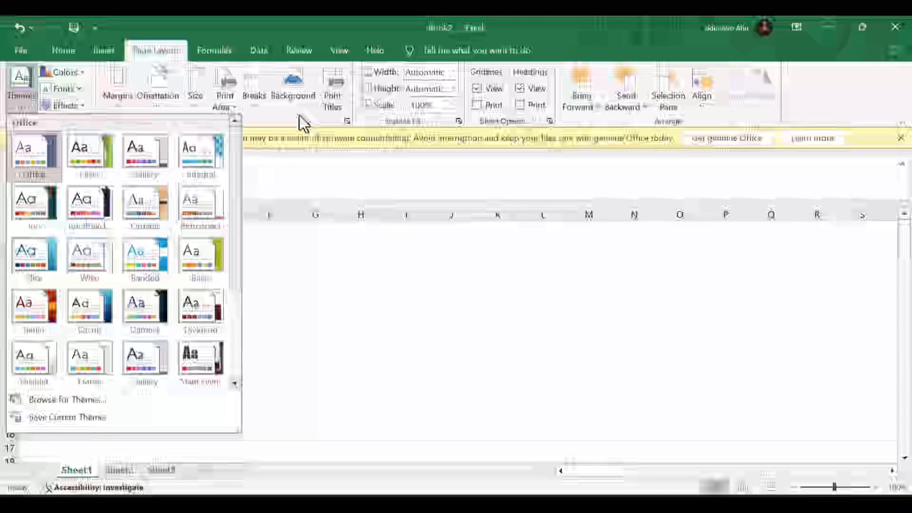
click(297, 90)
- Try the sheet Background picture option, dismiss the offline message, and show the Formulas function library
click(296, 88)
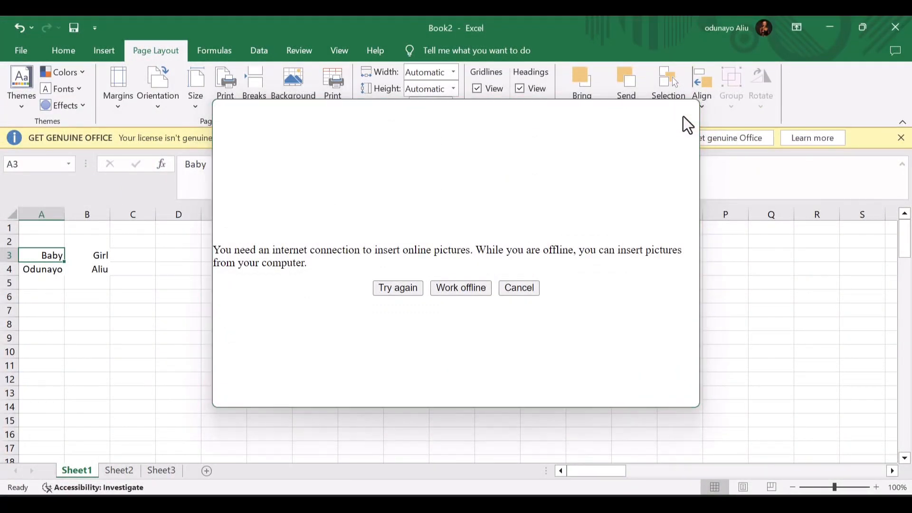
click(684, 118)
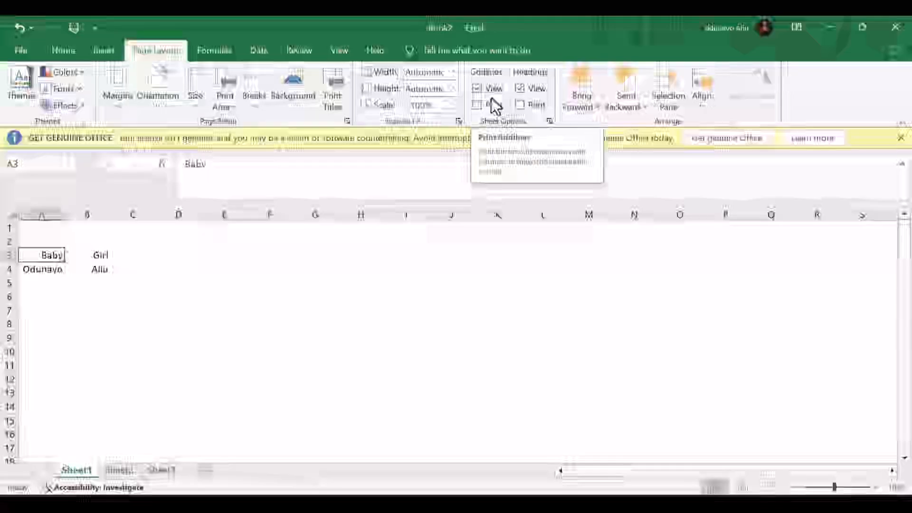
click(212, 55)
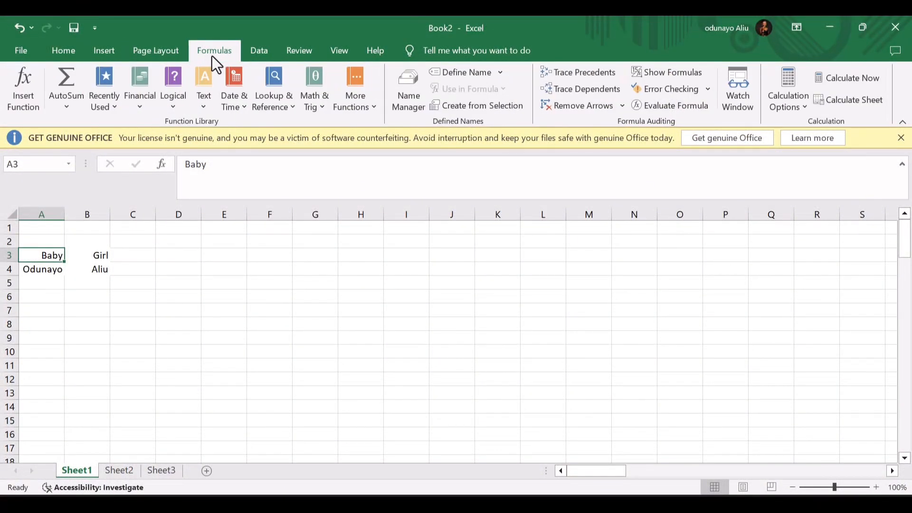
click(38, 101)
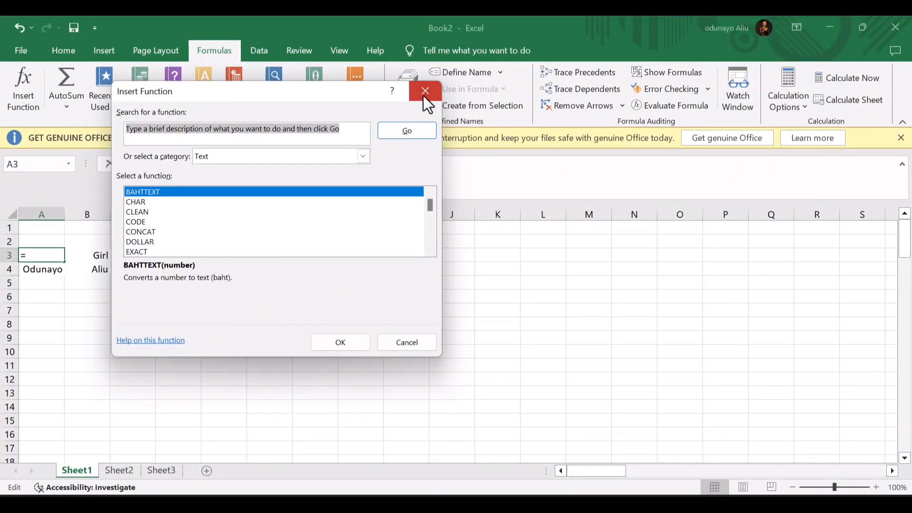
click(423, 93)
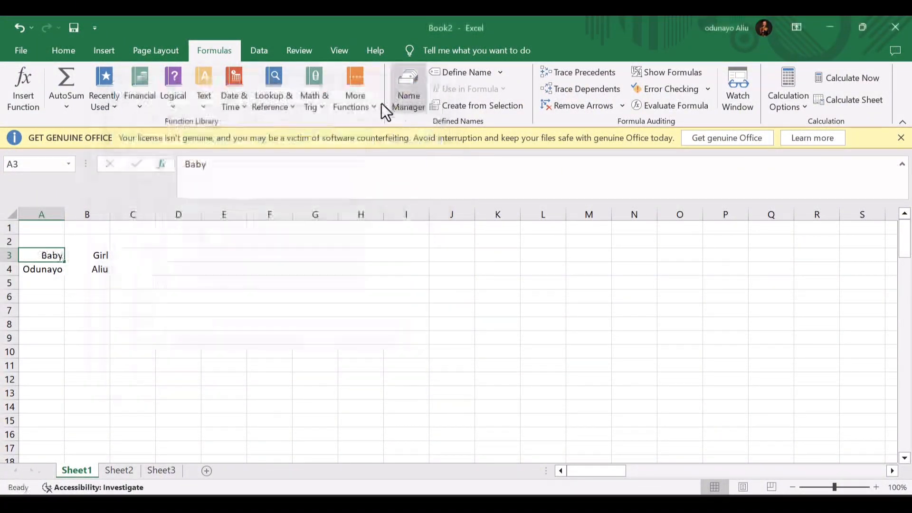
click(127, 257)
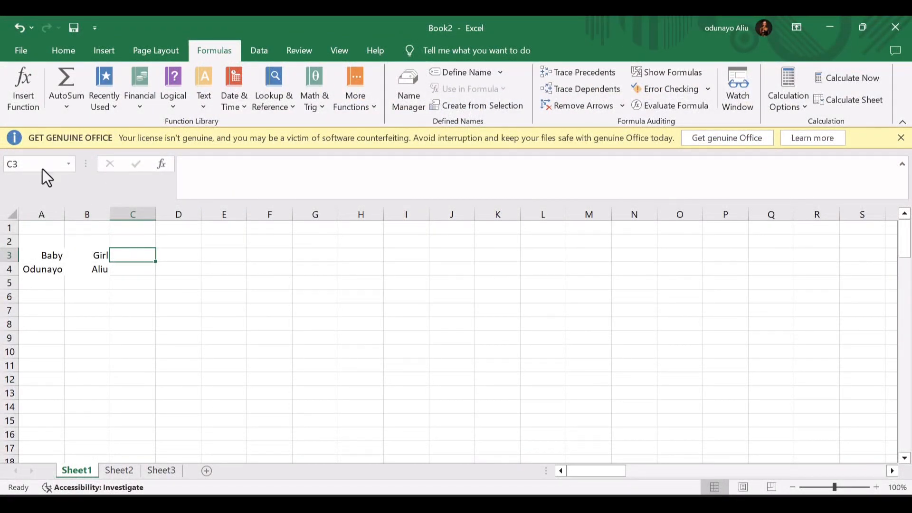
click(17, 82)
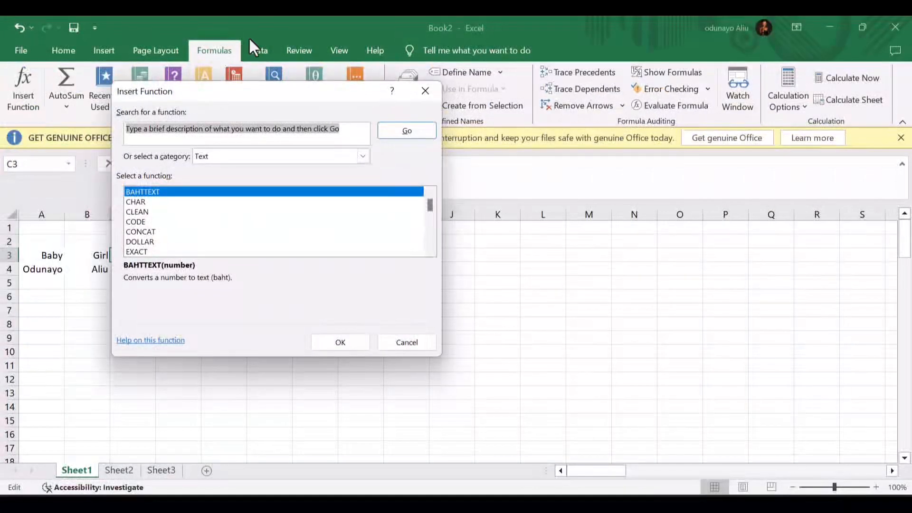
click(413, 96)
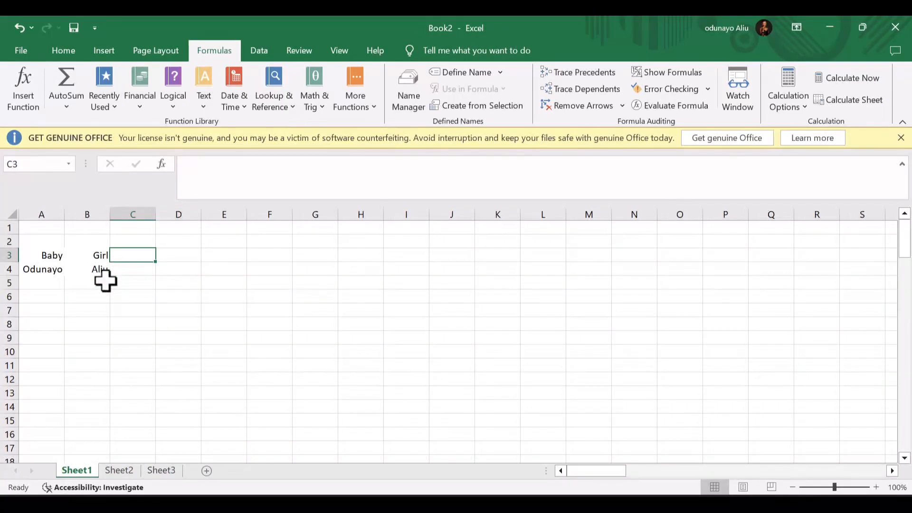
text(=)
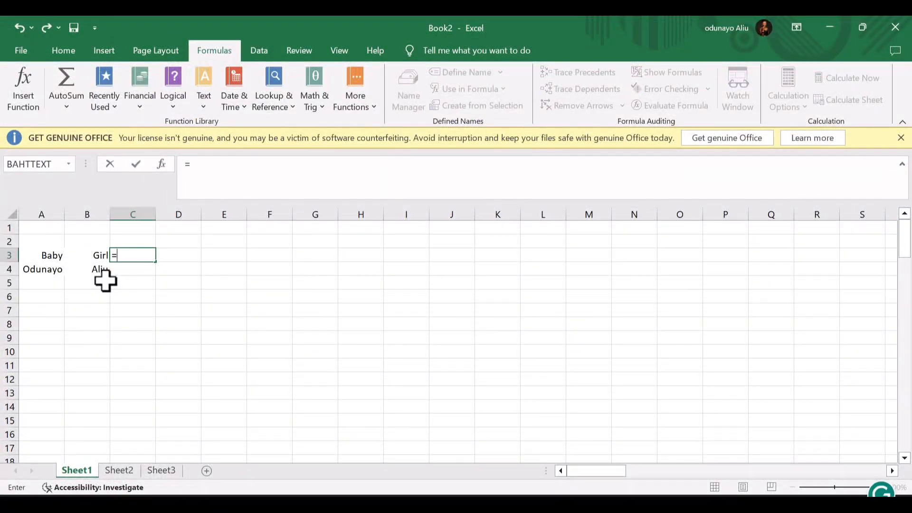
text(su)
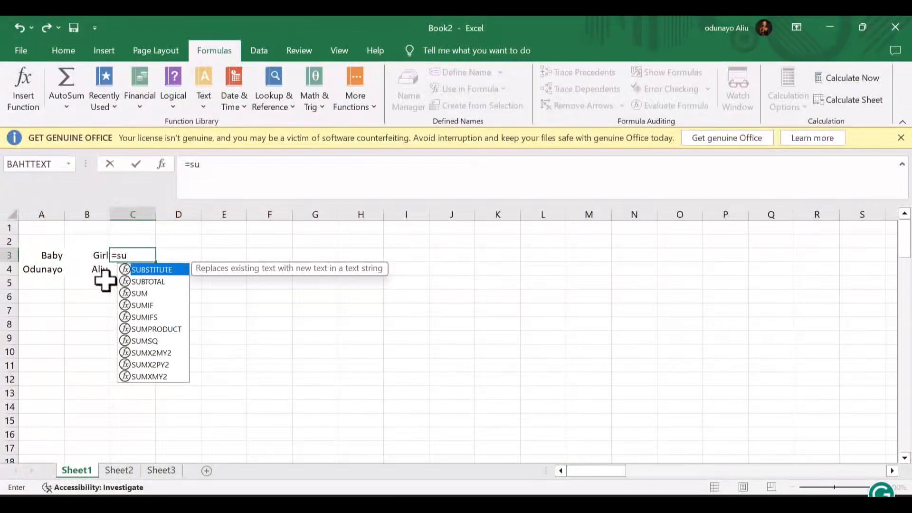
- Enter =CONCAT(A3," ",B3) in C3 so it displays Baby Girl
key(BackSpace)
key(BackSpace)
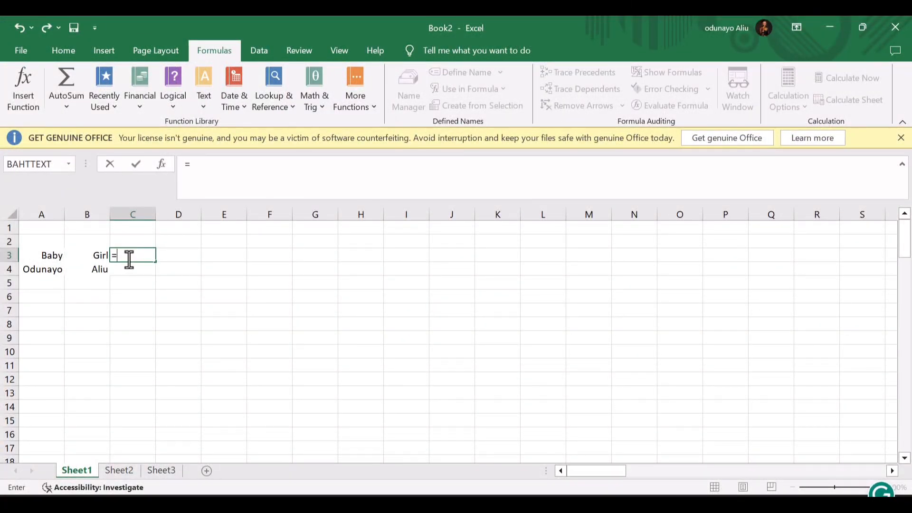
text(c)
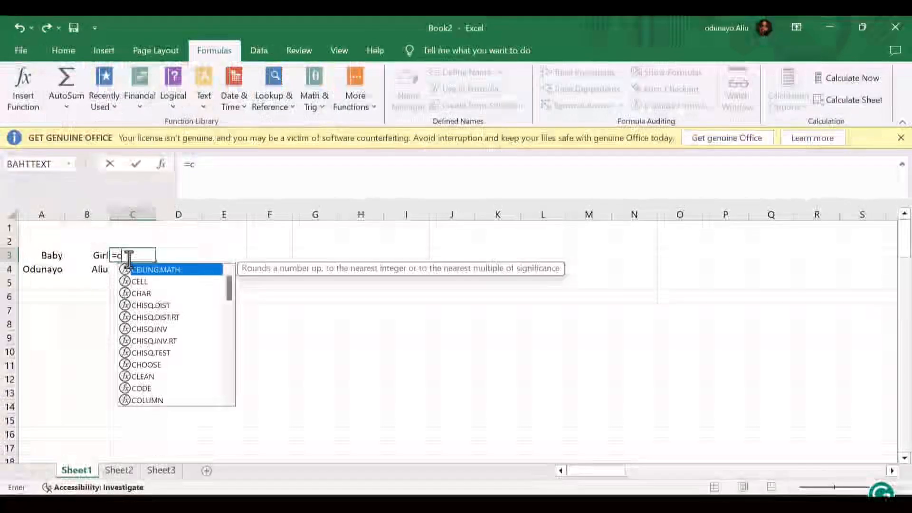
text(onc)
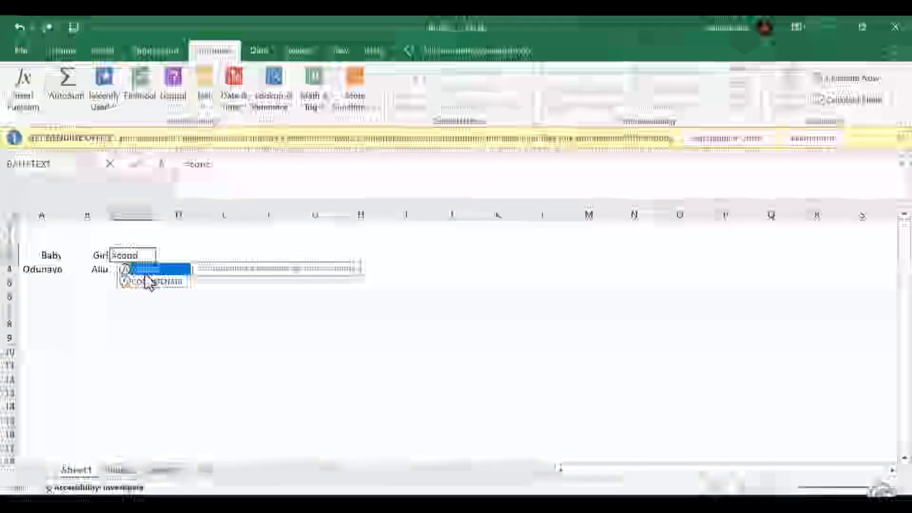
text(at)
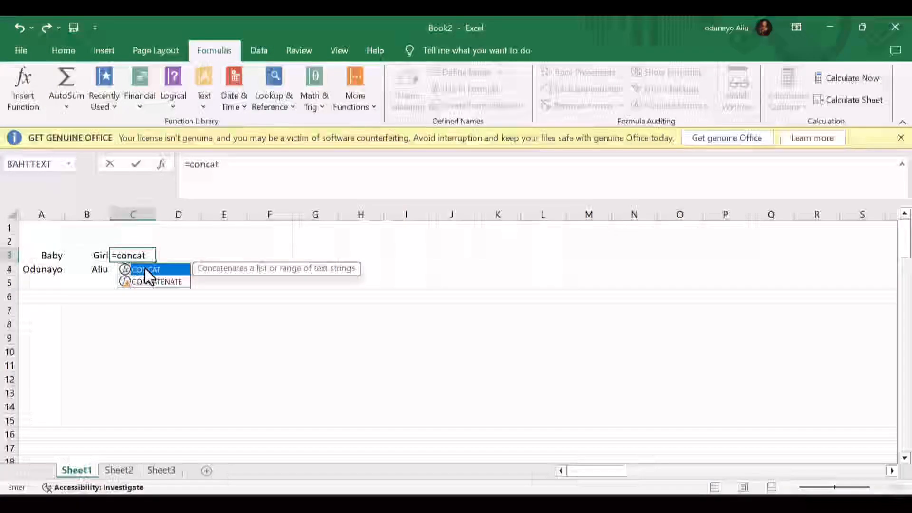
double_click(144, 270)
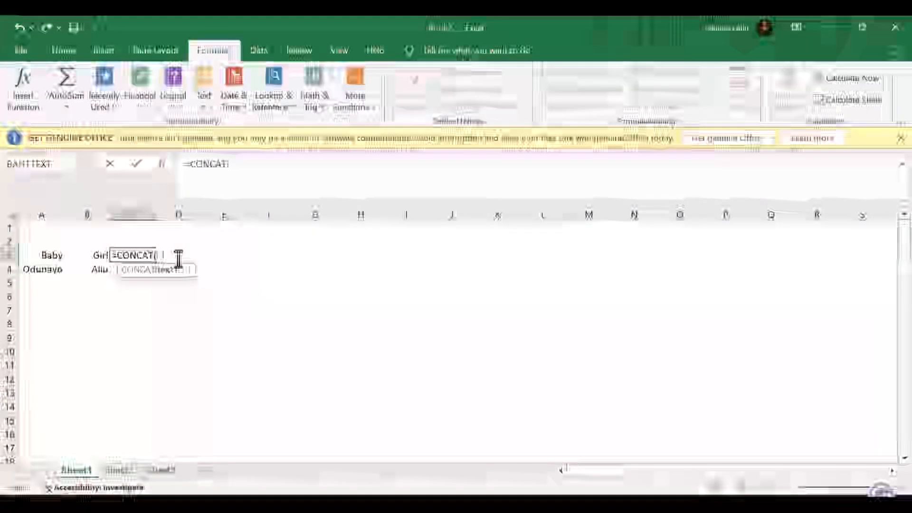
text(A3)
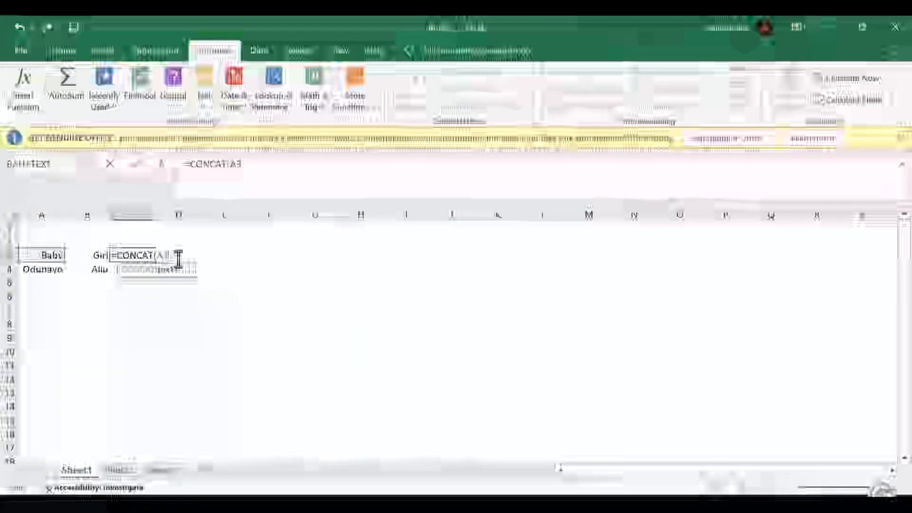
text(,)
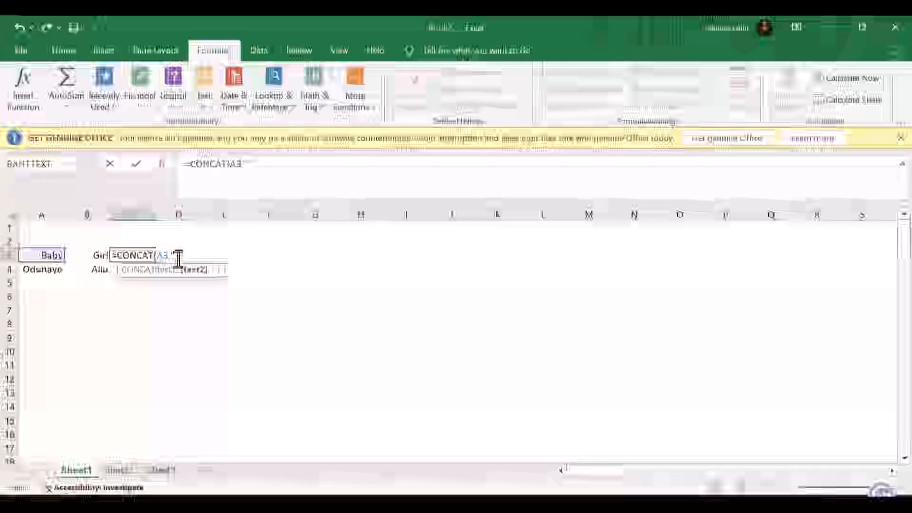
text(" ",)
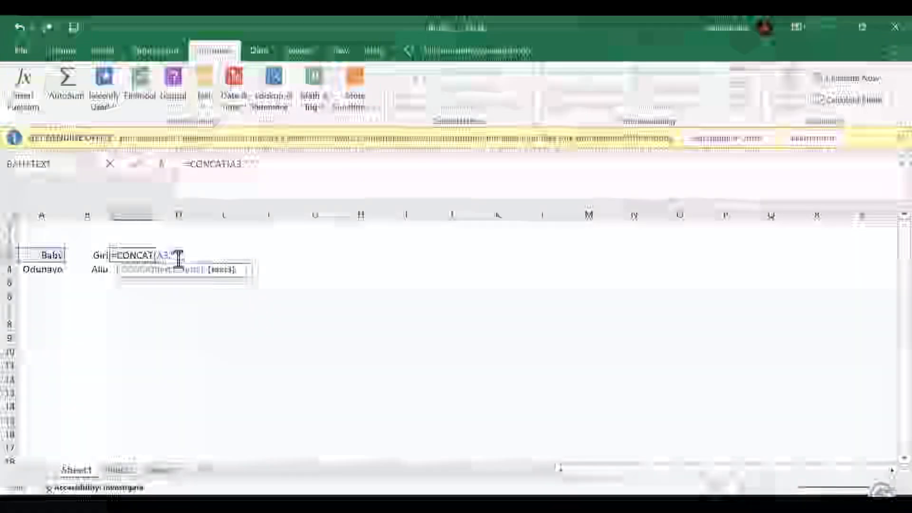
text(B)
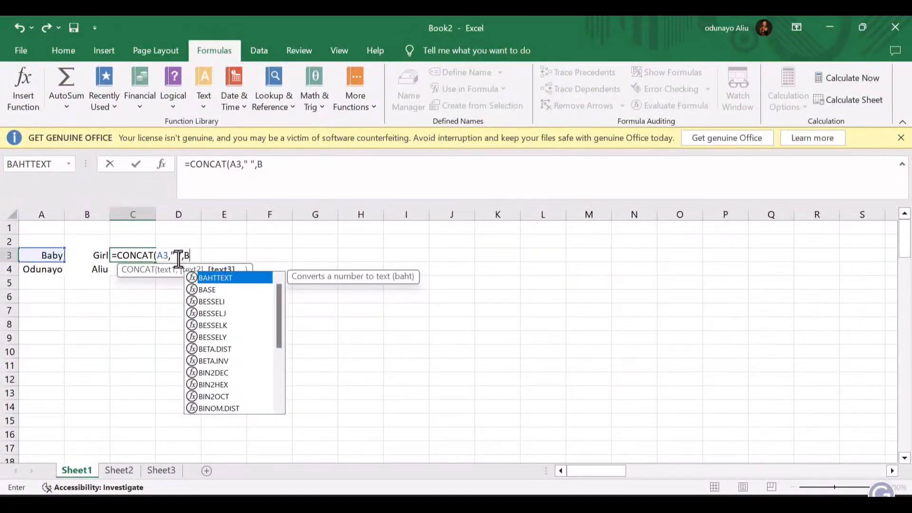
text(3)
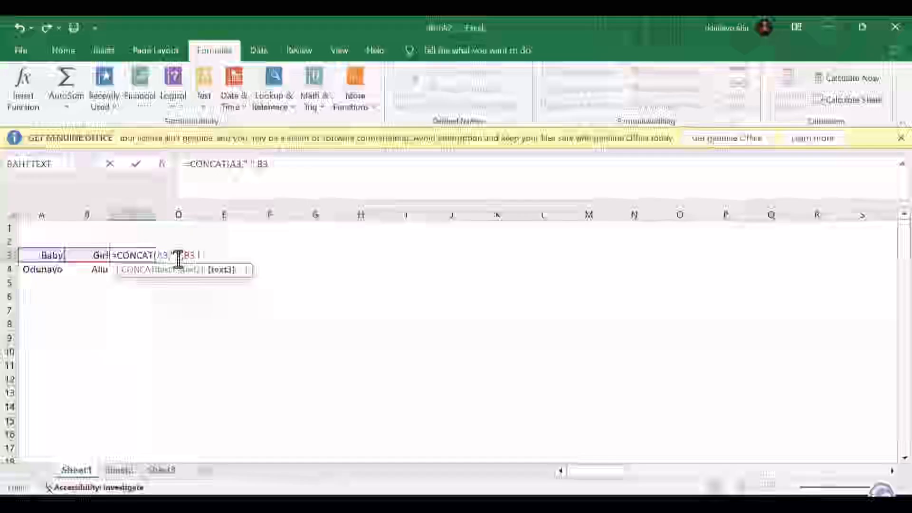
text())
key(Return)
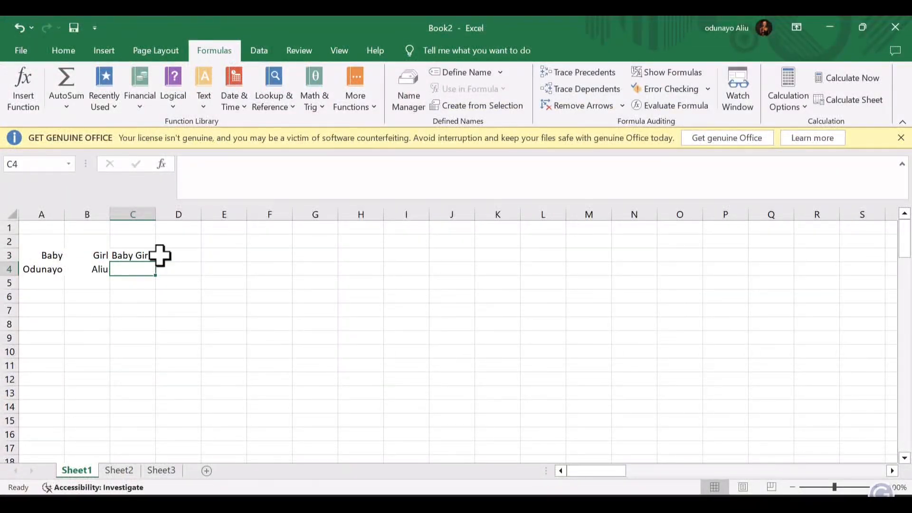
click(142, 254)
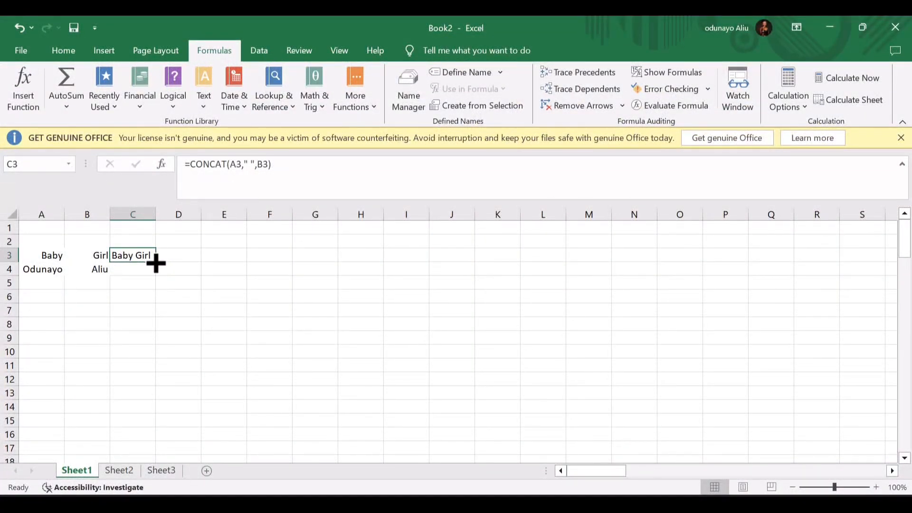
double_click(156, 263)
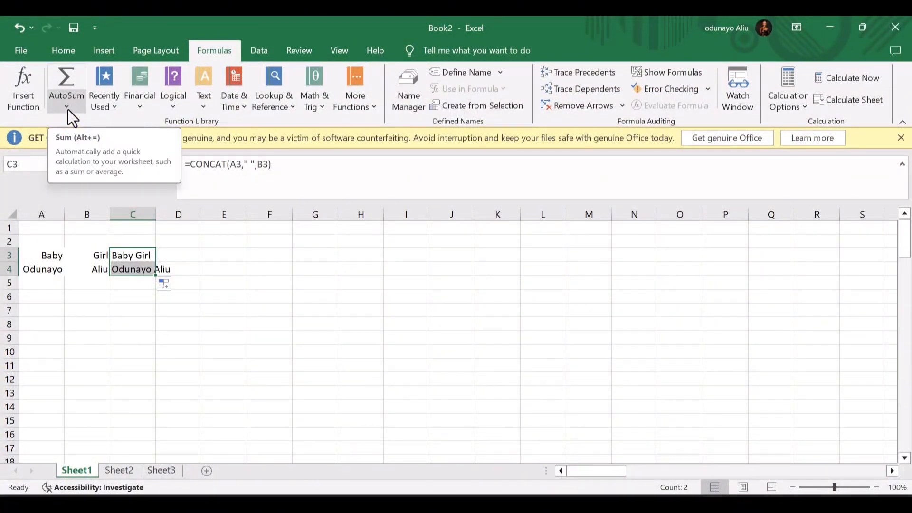
click(102, 109)
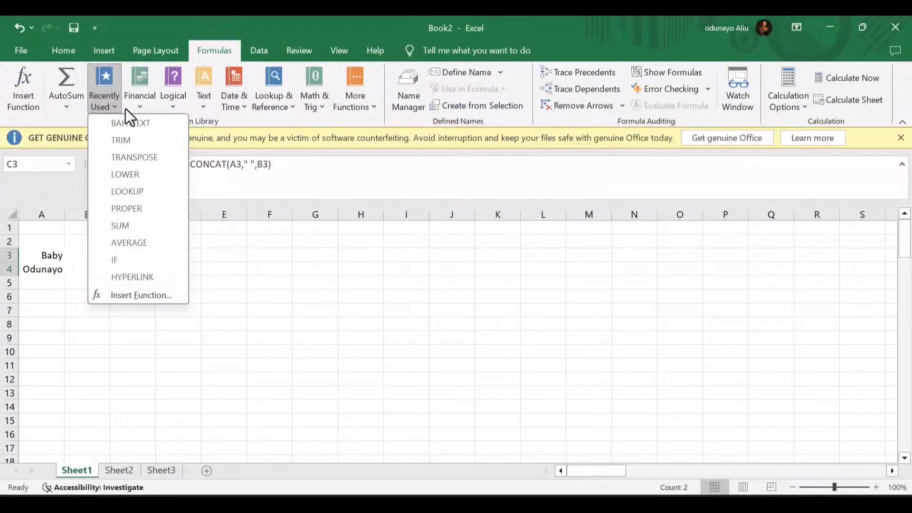
key(Escape)
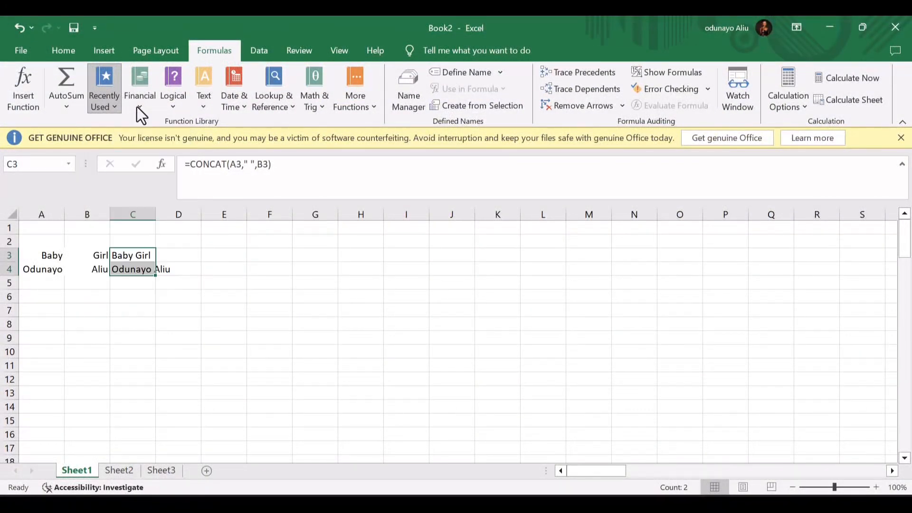
click(139, 110)
scroll(194, 304, down, 12)
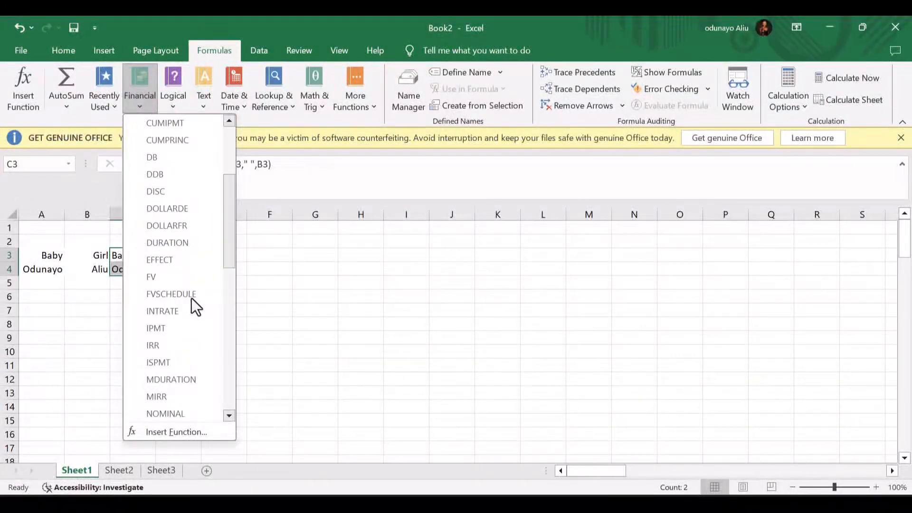
click(167, 101)
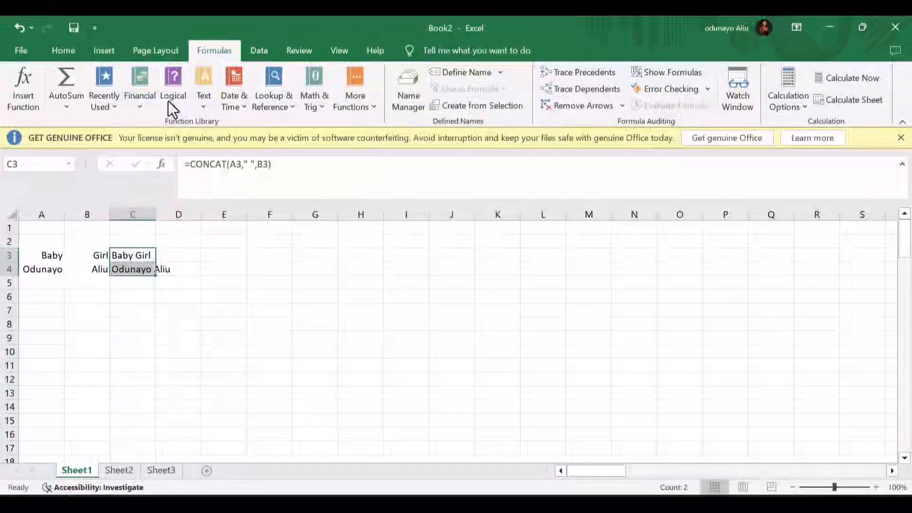
click(168, 100)
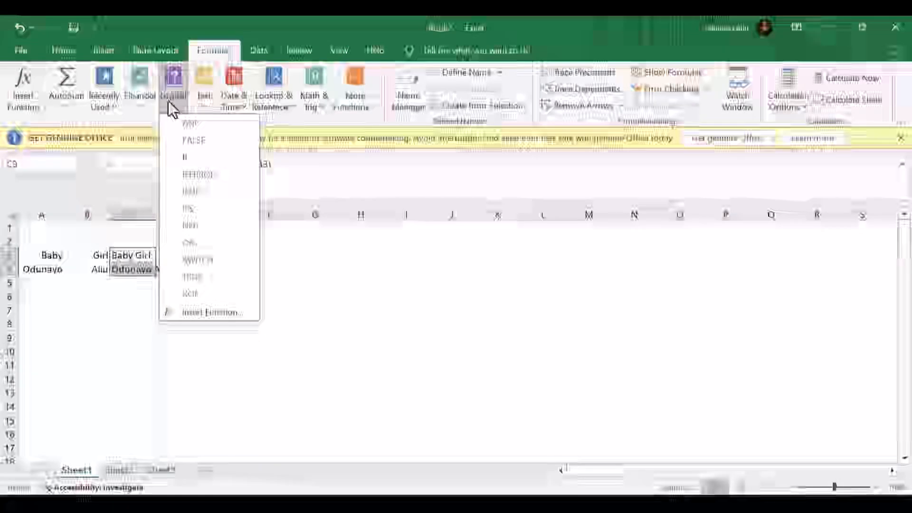
click(250, 53)
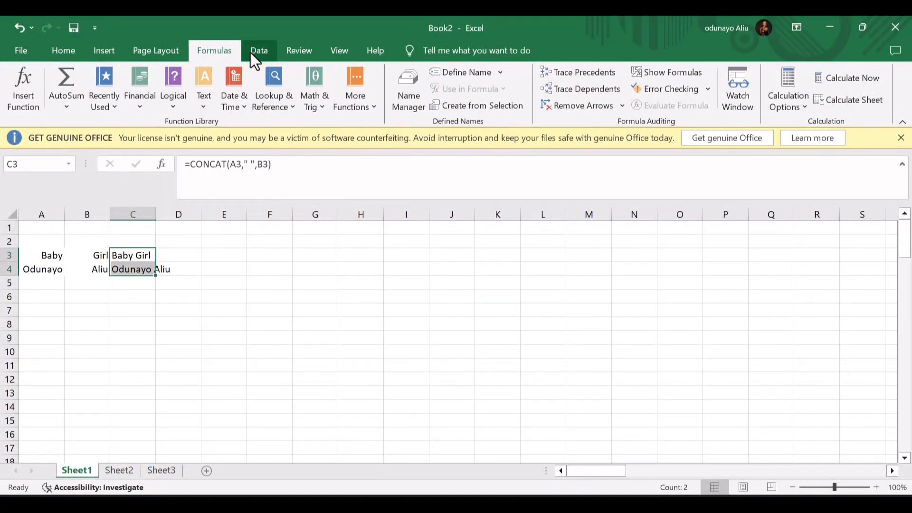
- On the Data tab, use Get Data > From File > From Excel Workbook to start an import
click(250, 53)
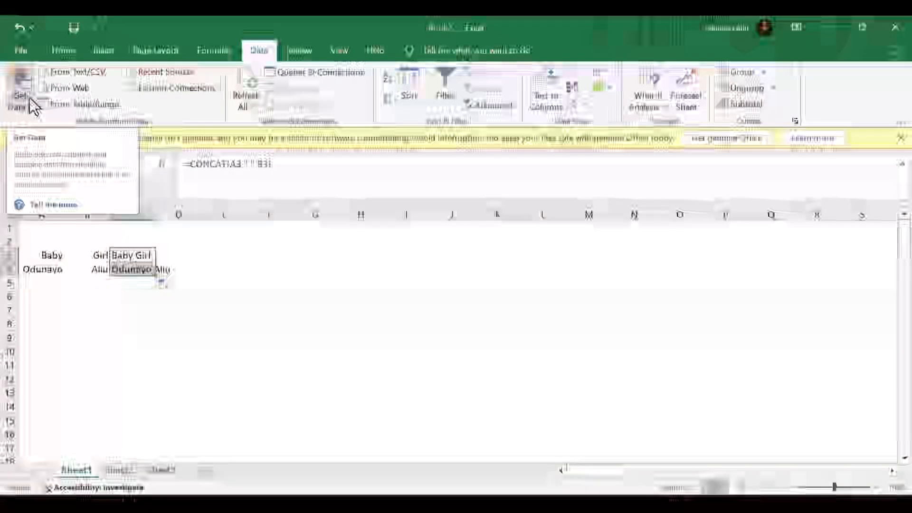
click(29, 98)
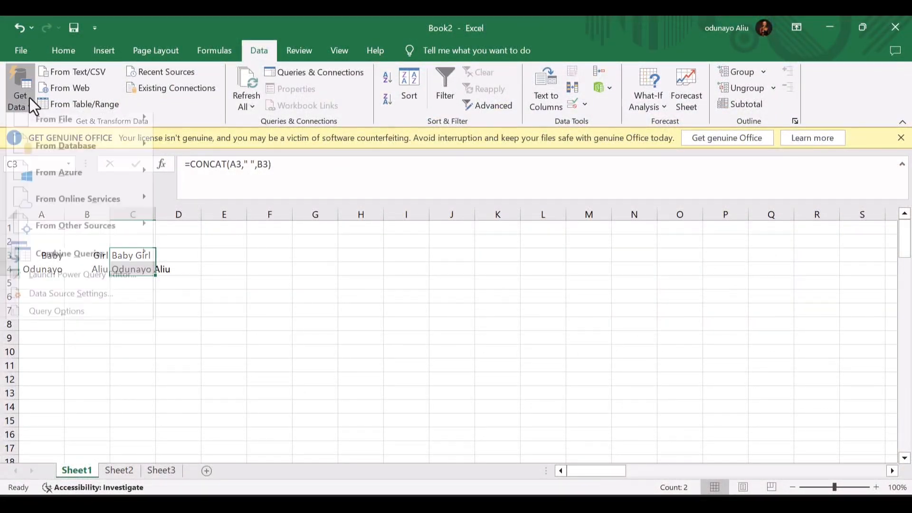
mouse_move(45, 118)
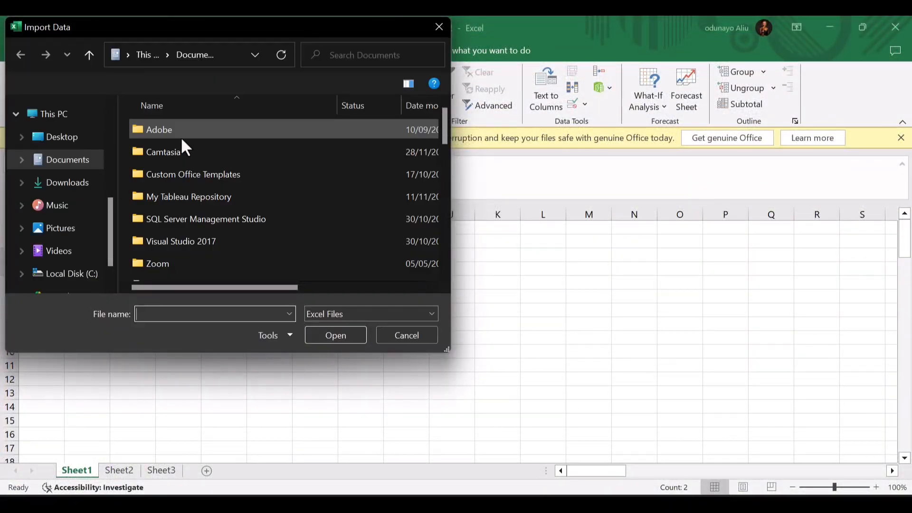
- Open the LITA Capstone Dataset (1) workbook from the Downloads folder for import
click(66, 183)
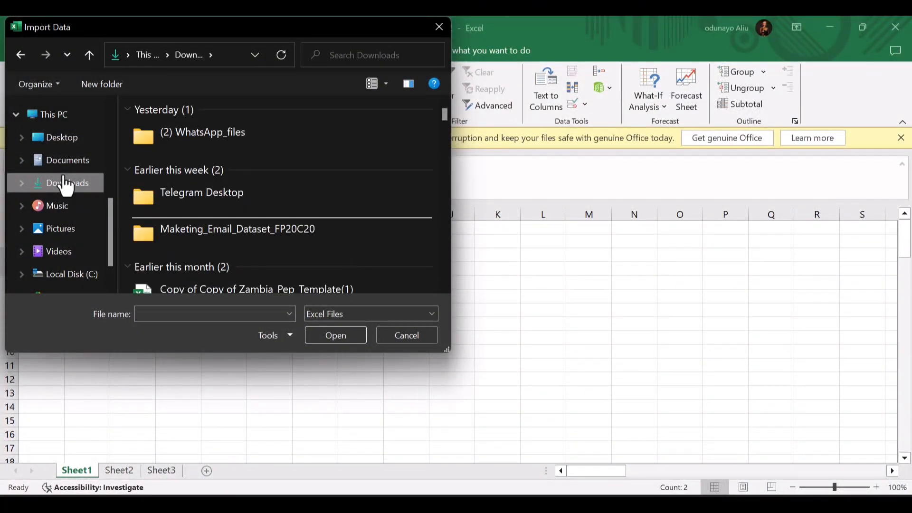
scroll(203, 212, down, 3)
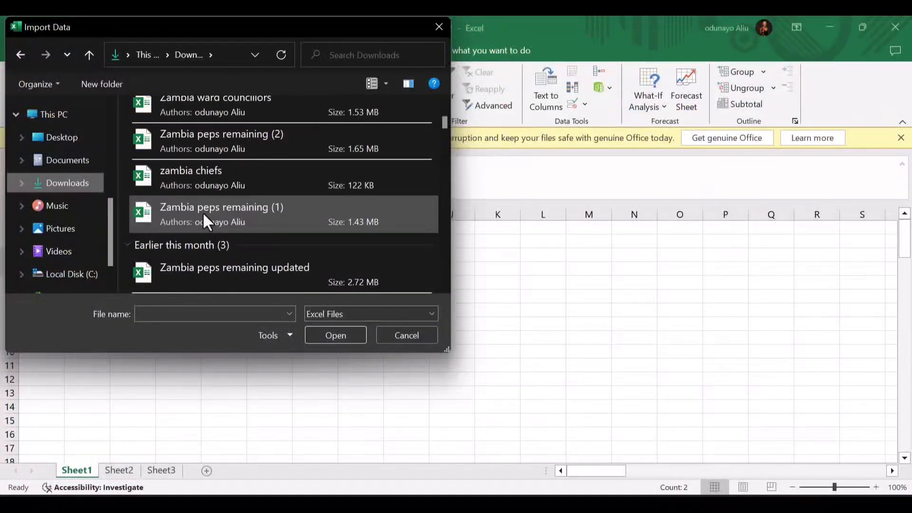
scroll(204, 212, down, 10)
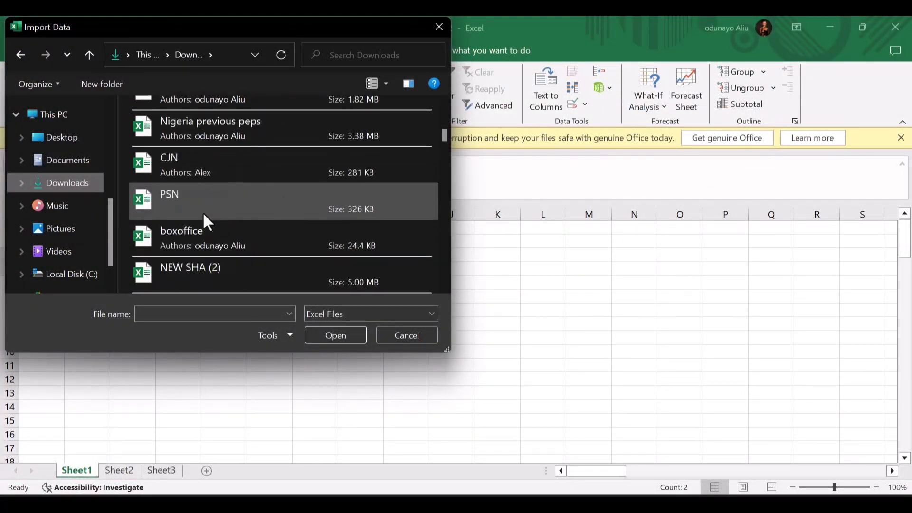
scroll(203, 212, up, 3)
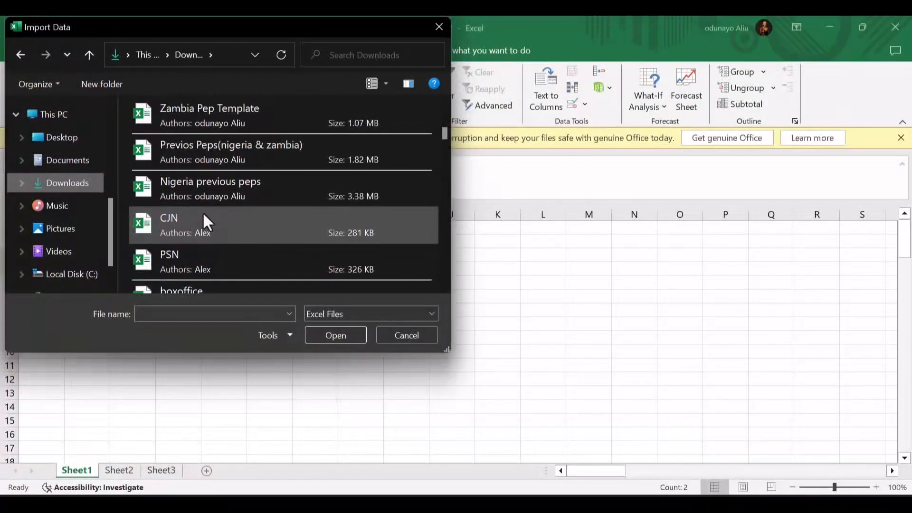
scroll(203, 212, up, 7)
scroll(203, 212, up, 3)
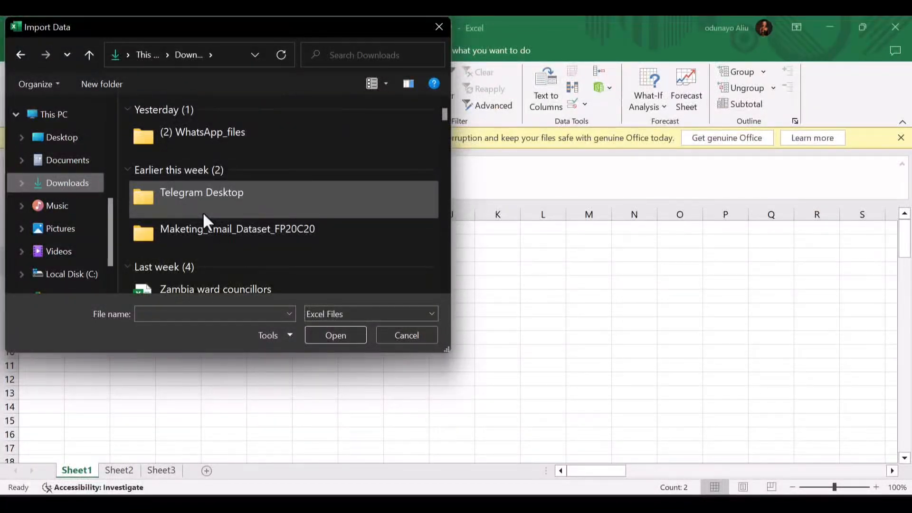
scroll(202, 212, down, 4)
scroll(202, 212, down, 5)
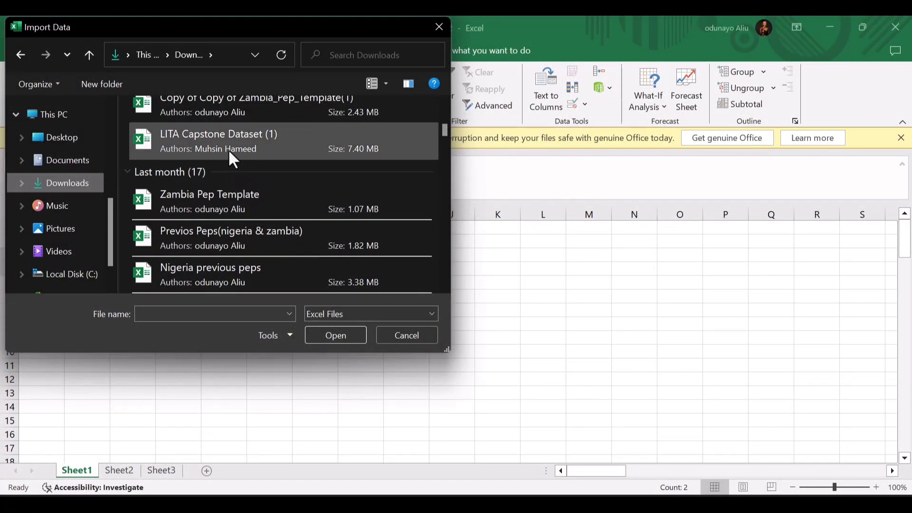
double_click(229, 150)
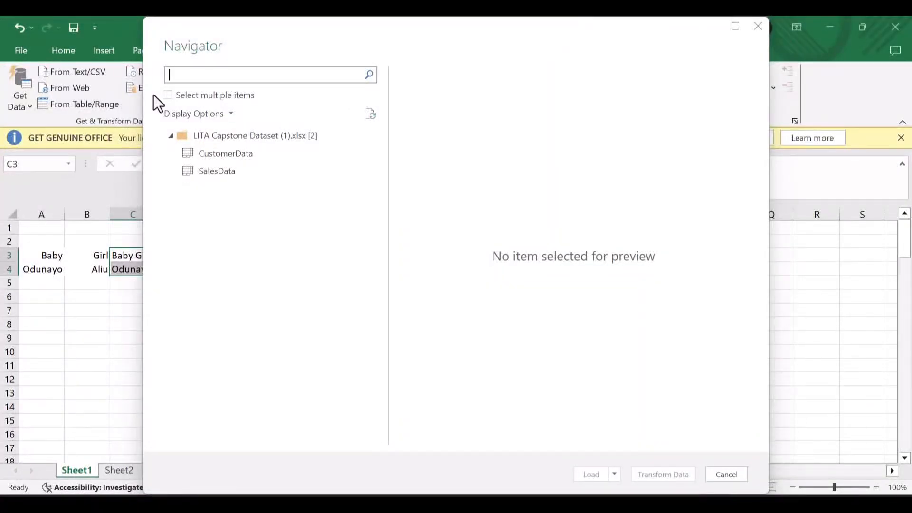
- Enable multiple selection, tick CustomerData and SalesData, preview CustomerData, and choose Load
click(169, 96)
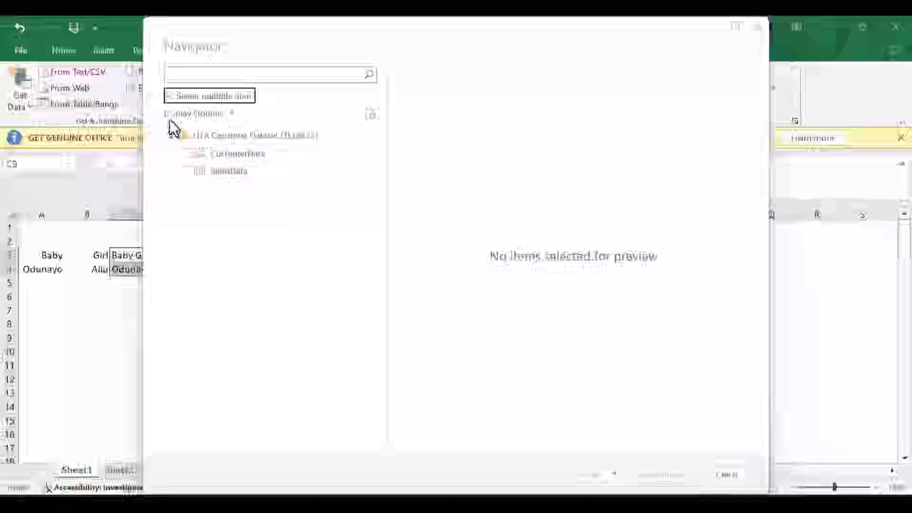
click(181, 155)
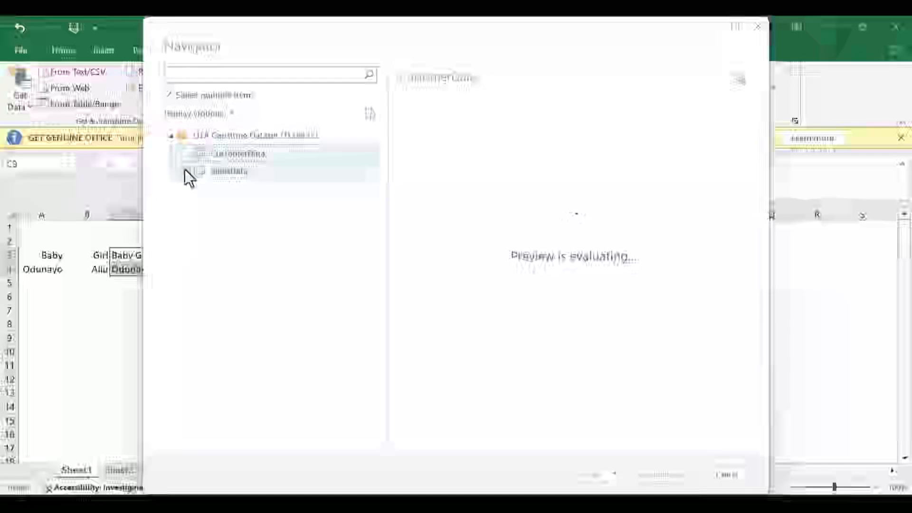
click(185, 171)
click(187, 151)
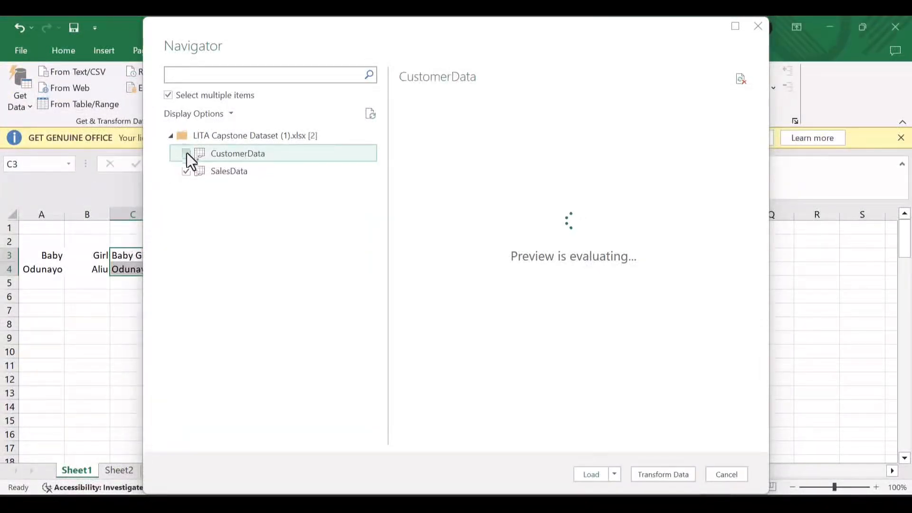
click(186, 153)
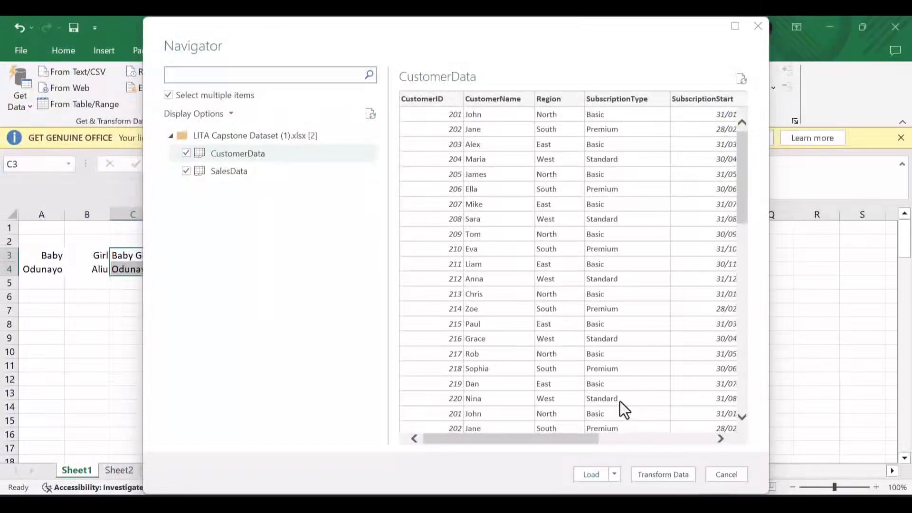
scroll(580, 238, right, 5)
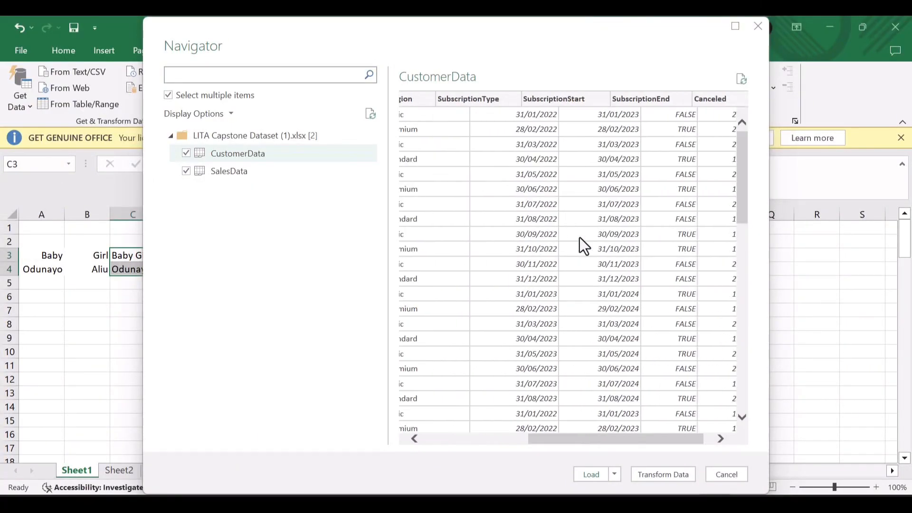
scroll(580, 237, right, 2)
scroll(580, 237, left, 10)
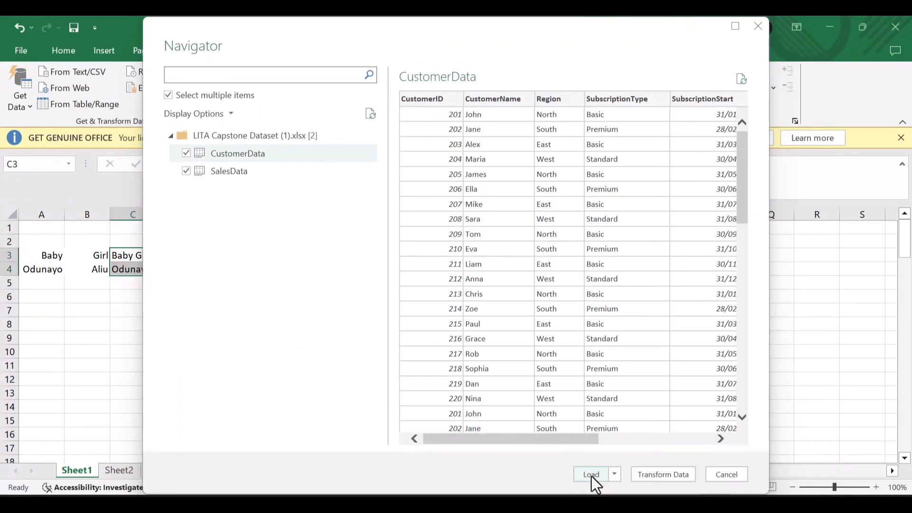
click(592, 475)
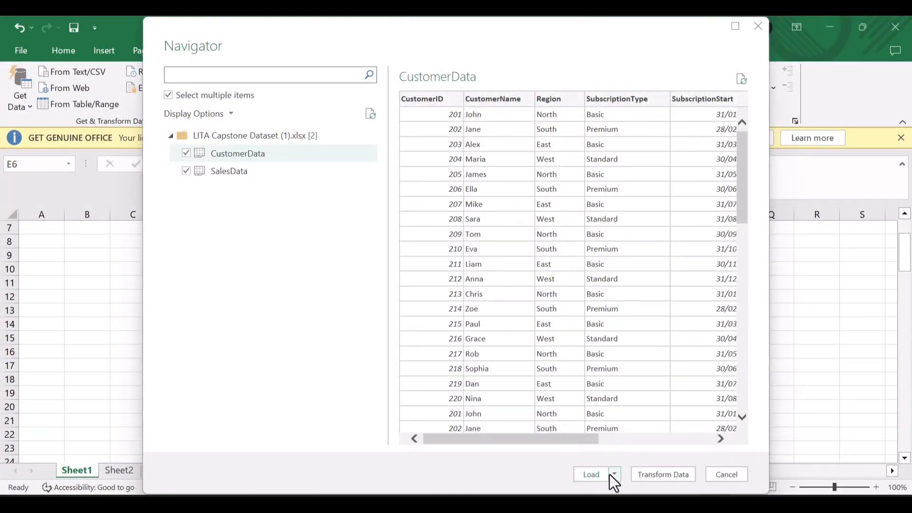
- Use Load To... to load the data as tables on new worksheets
click(613, 475)
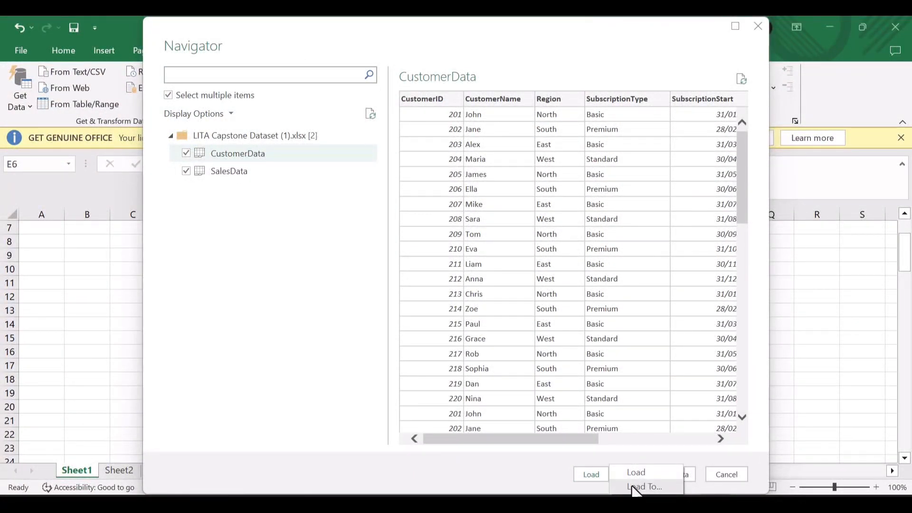
click(633, 487)
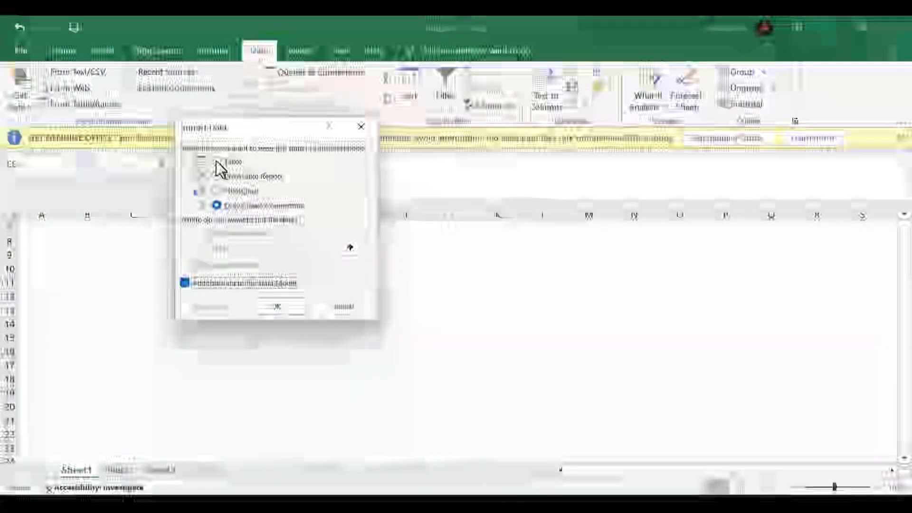
click(216, 162)
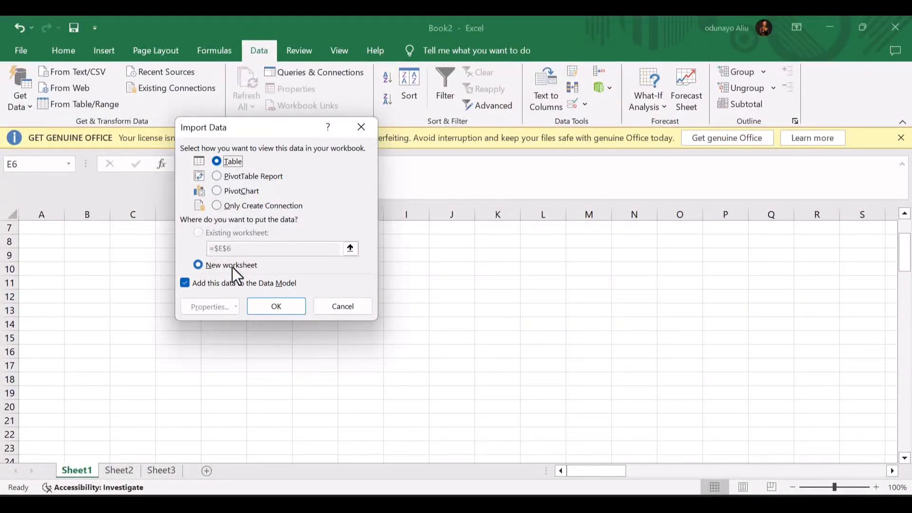
click(269, 308)
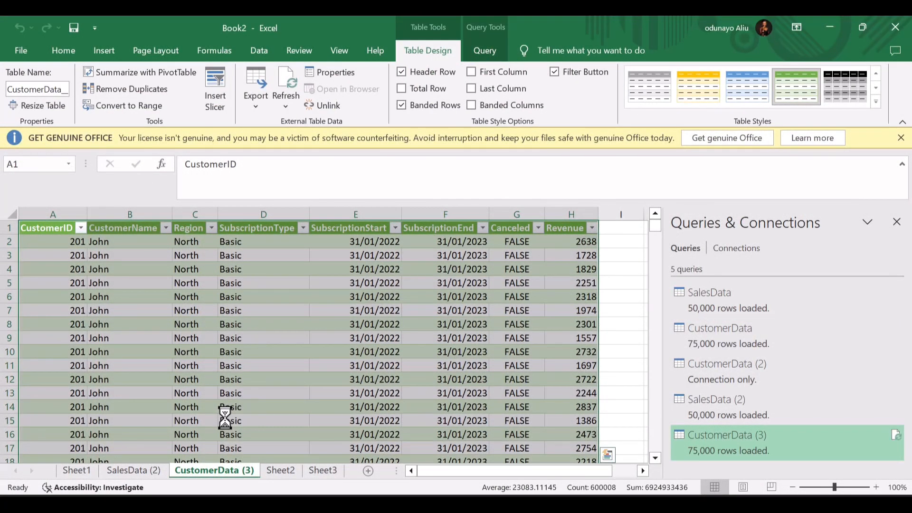
click(896, 223)
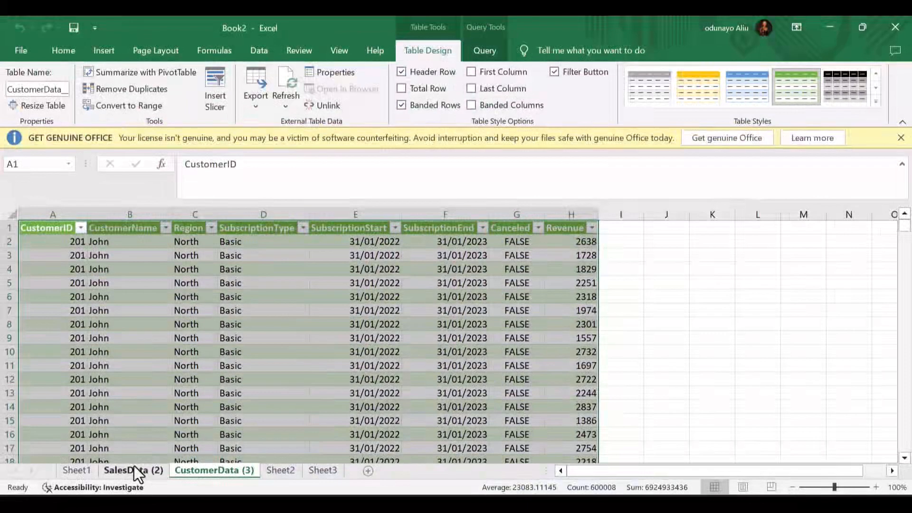
click(134, 468)
click(70, 470)
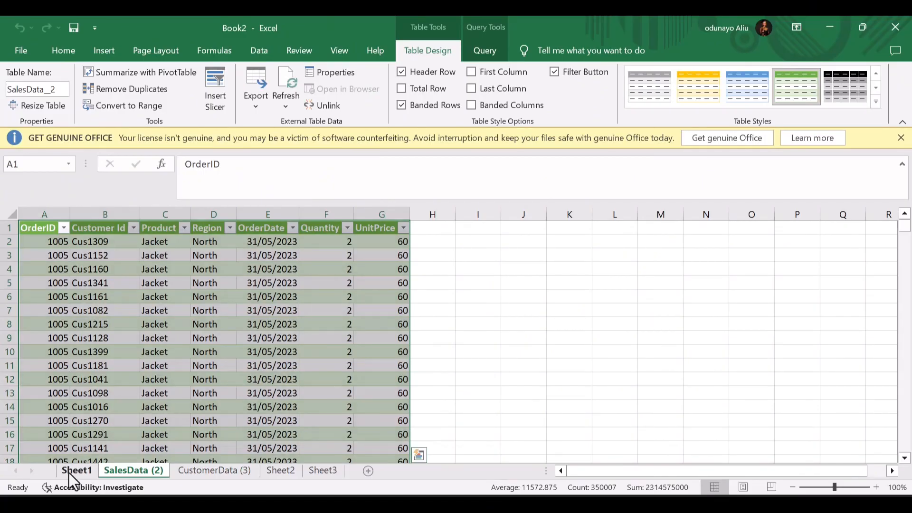
scroll(120, 330, up, 2)
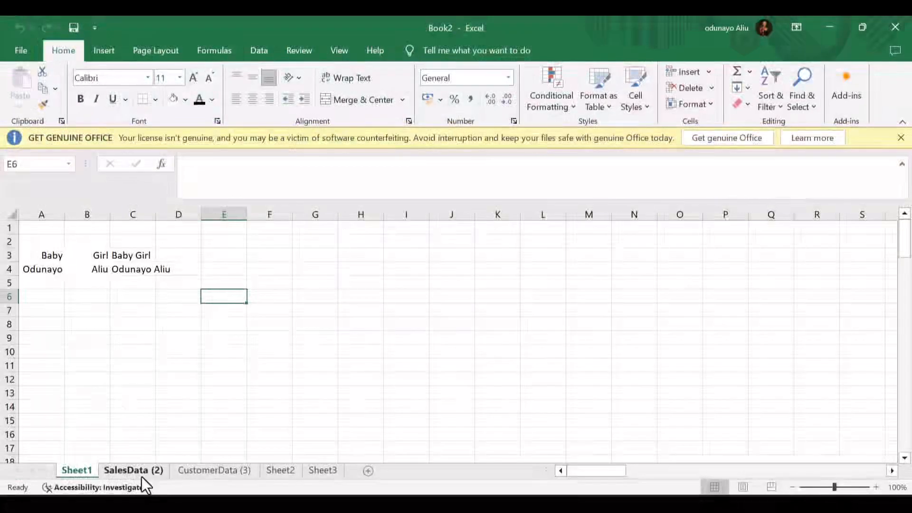
click(132, 469)
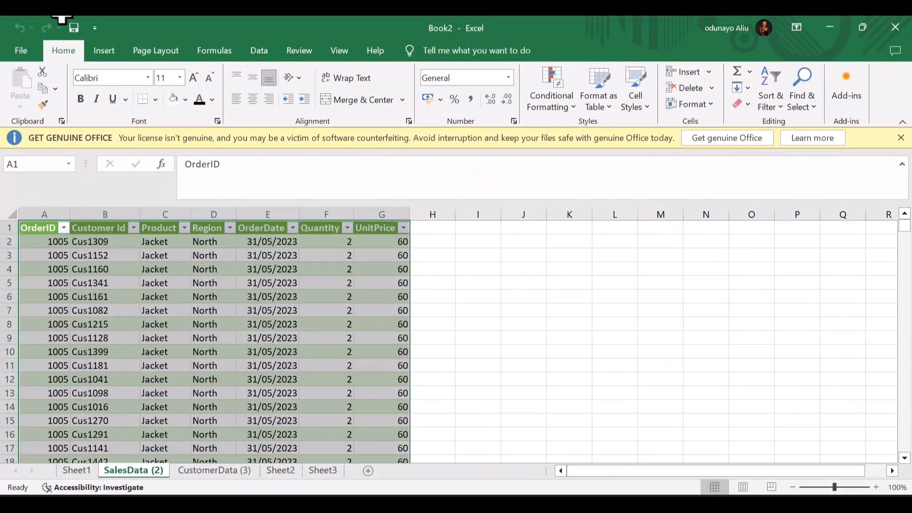
click(269, 44)
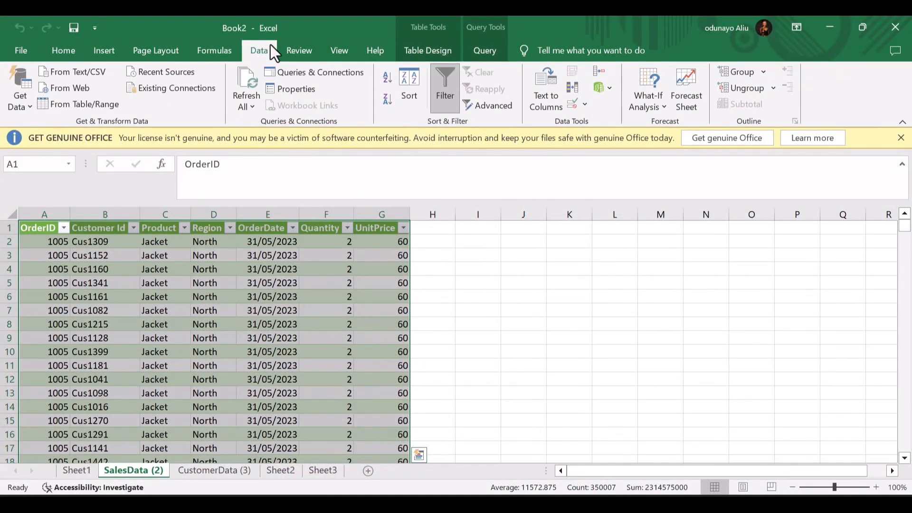
click(185, 228)
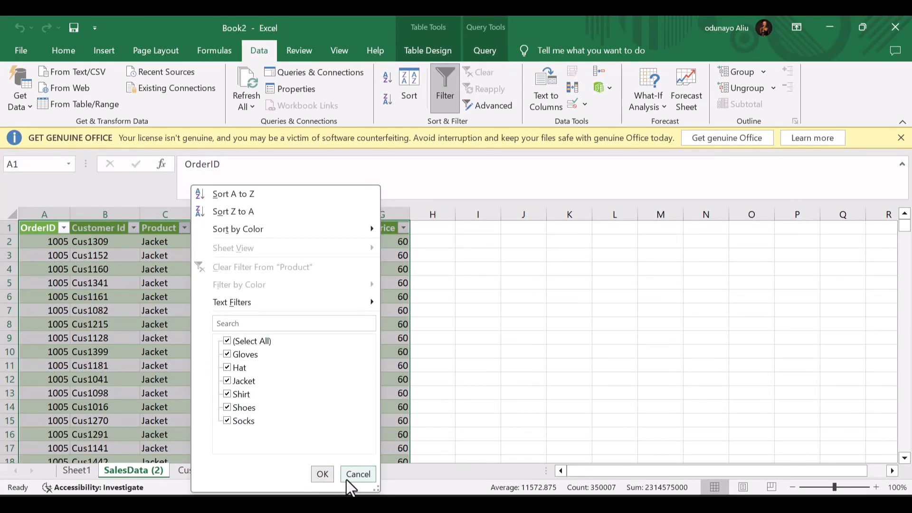
click(346, 479)
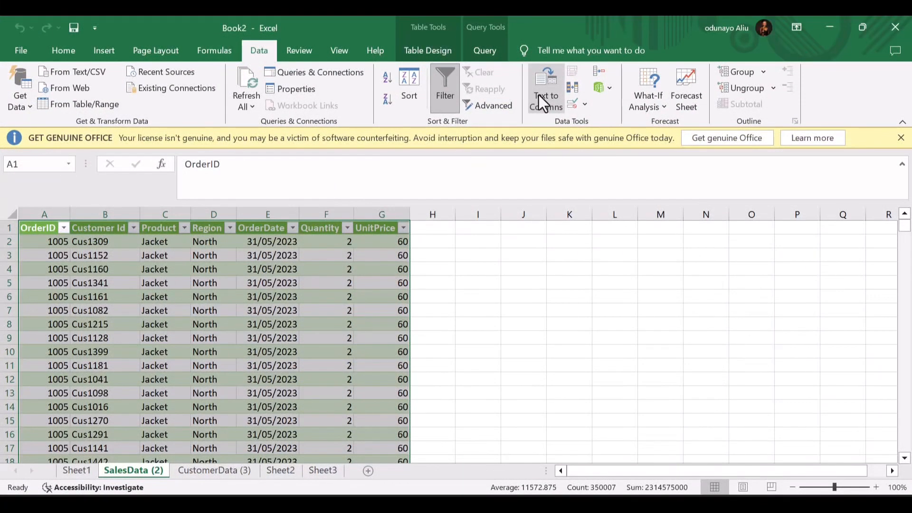
- On Sheet1, copy C3:C4 and paste them into D3 using Paste Values
click(74, 475)
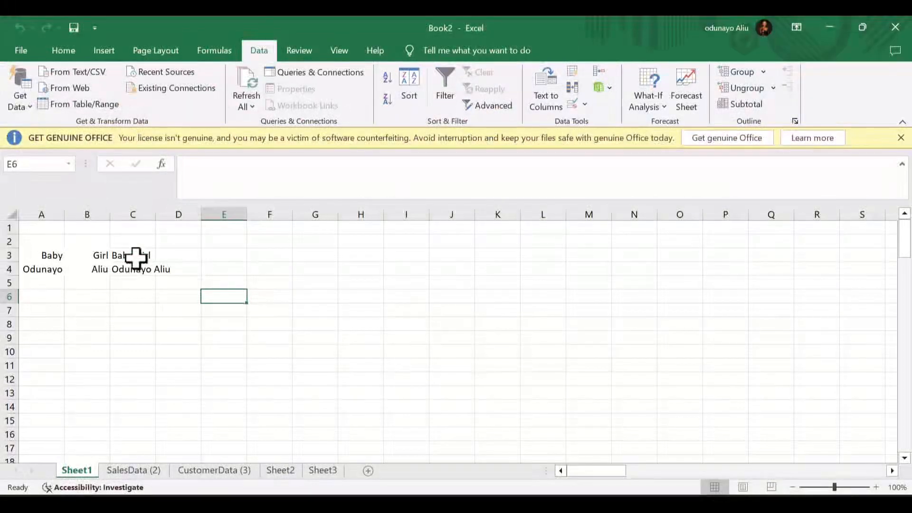
drag(136, 258, 136, 271)
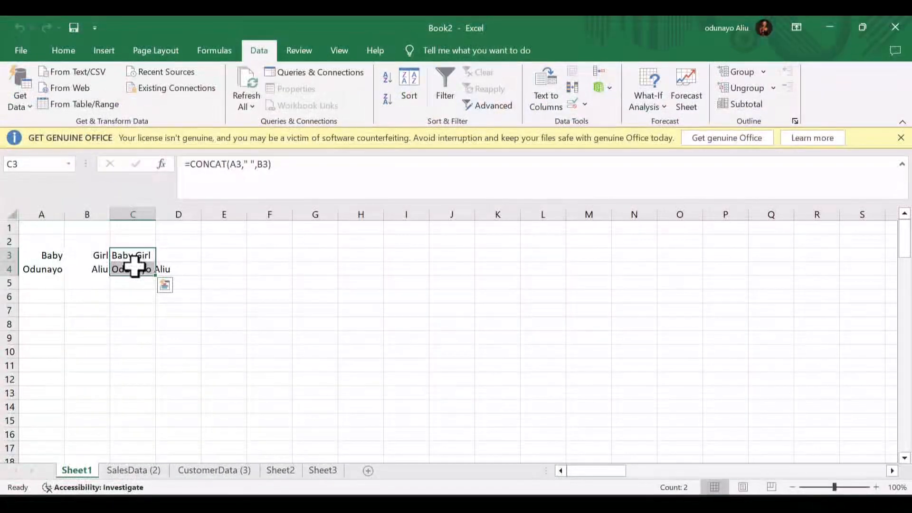
key(ctrl+c)
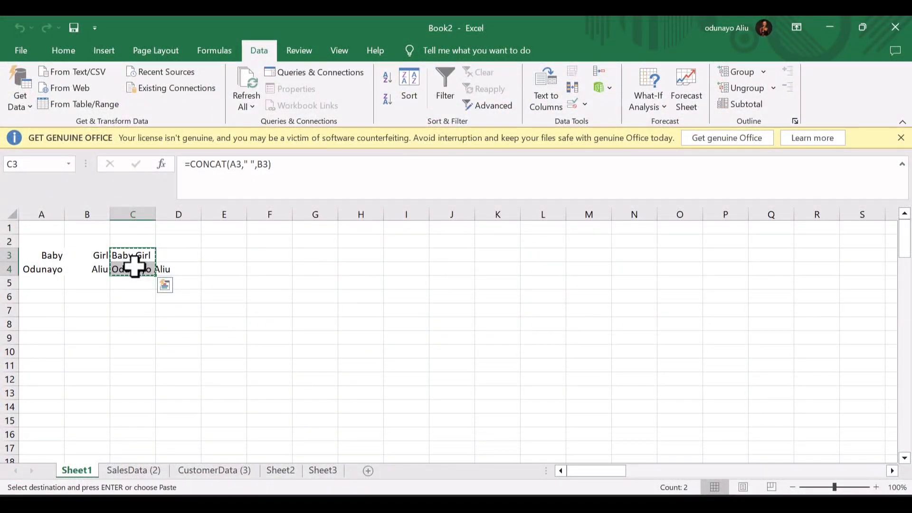
click(164, 250)
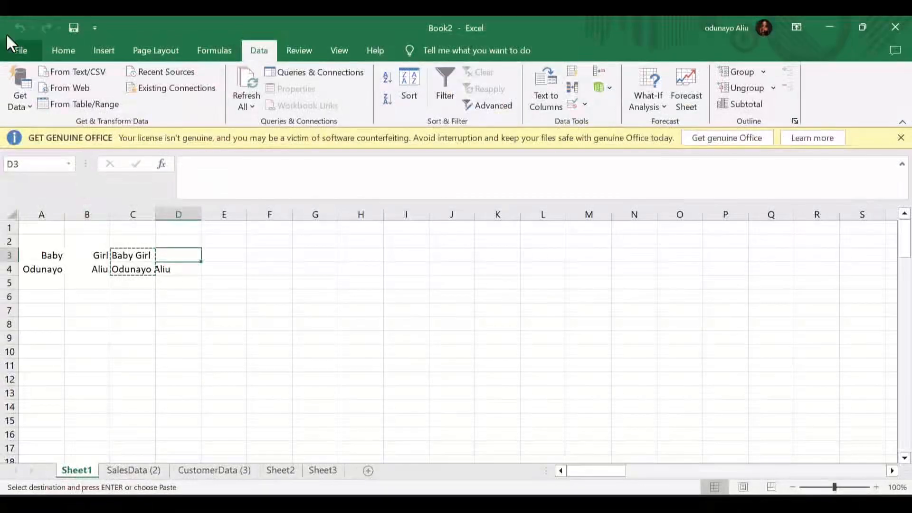
click(62, 47)
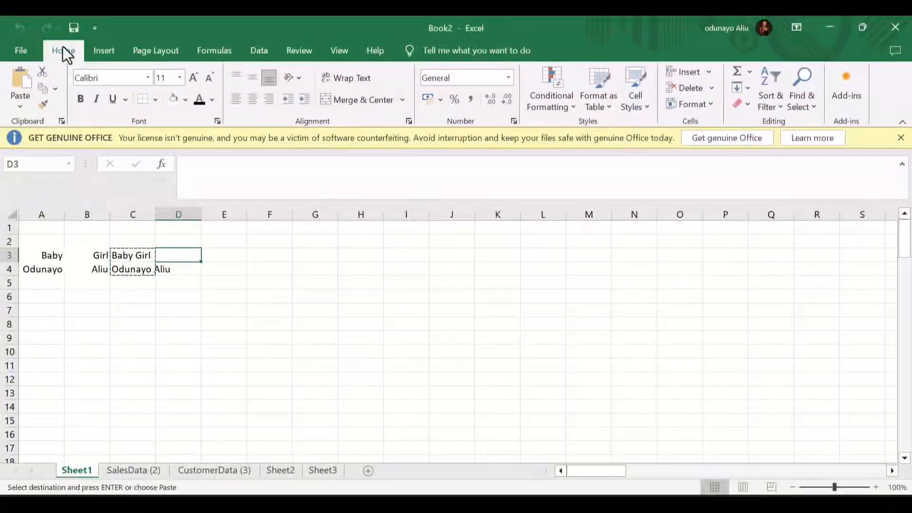
click(13, 111)
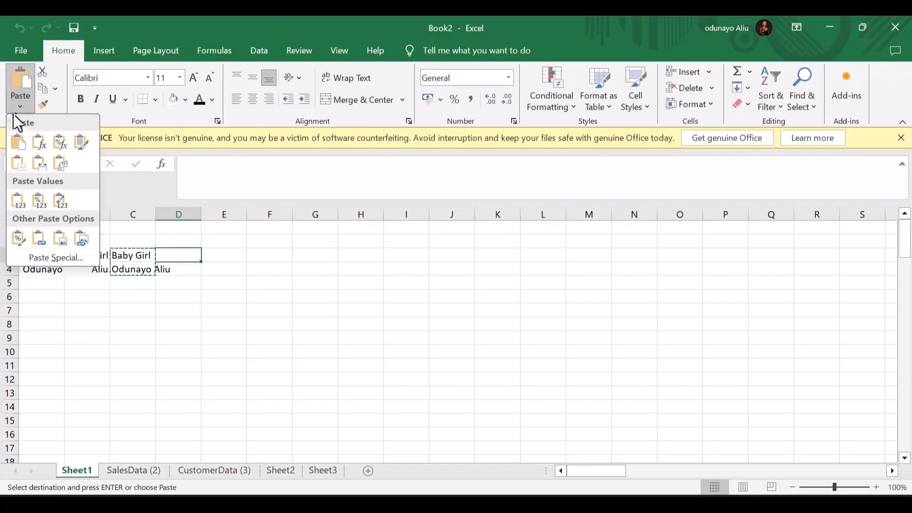
click(16, 203)
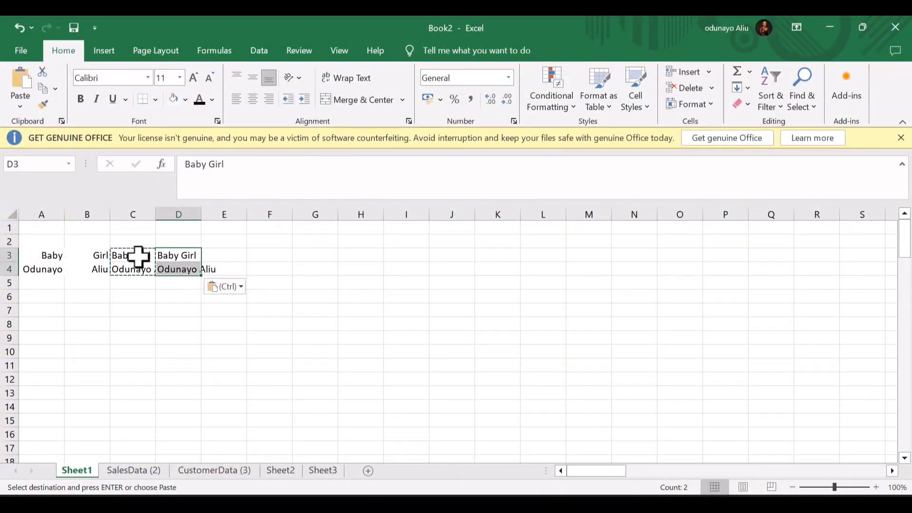
- Compare D3's pasted text with C3's formula, then select the pasted names in D3:D4
click(166, 254)
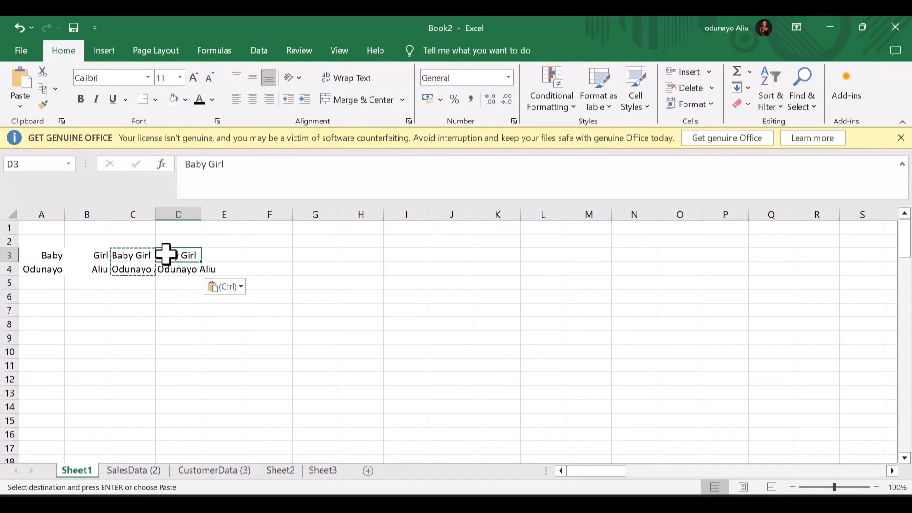
click(141, 254)
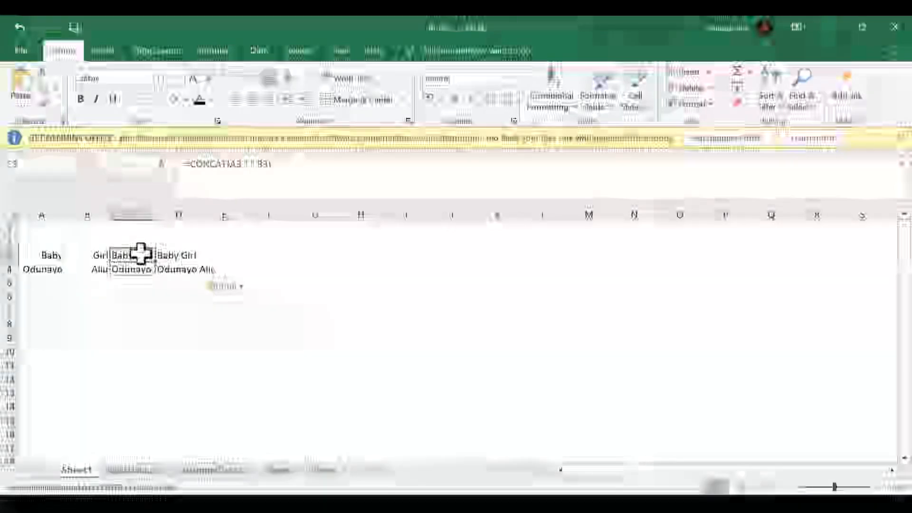
click(174, 259)
drag(173, 260, 173, 269)
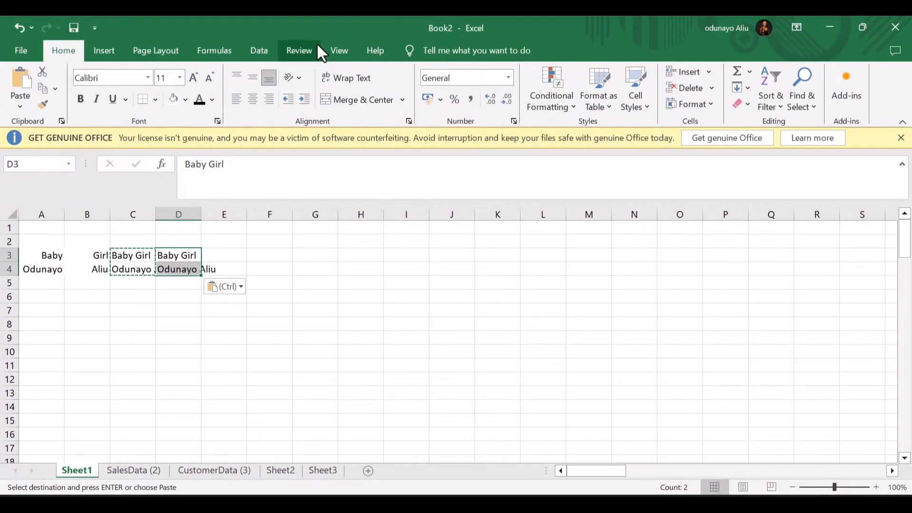
click(257, 51)
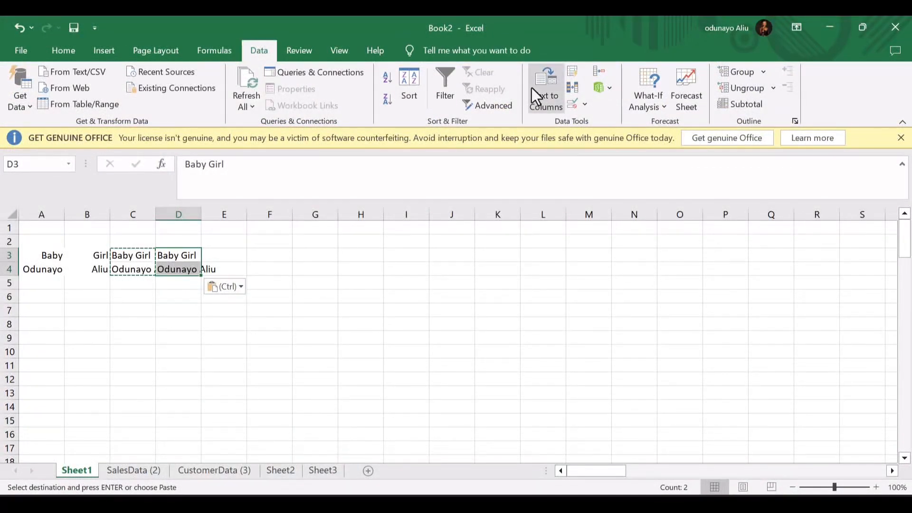
- Split D3:D4 with Text to Columns, delimited by space instead of tab, into columns D and E
click(543, 88)
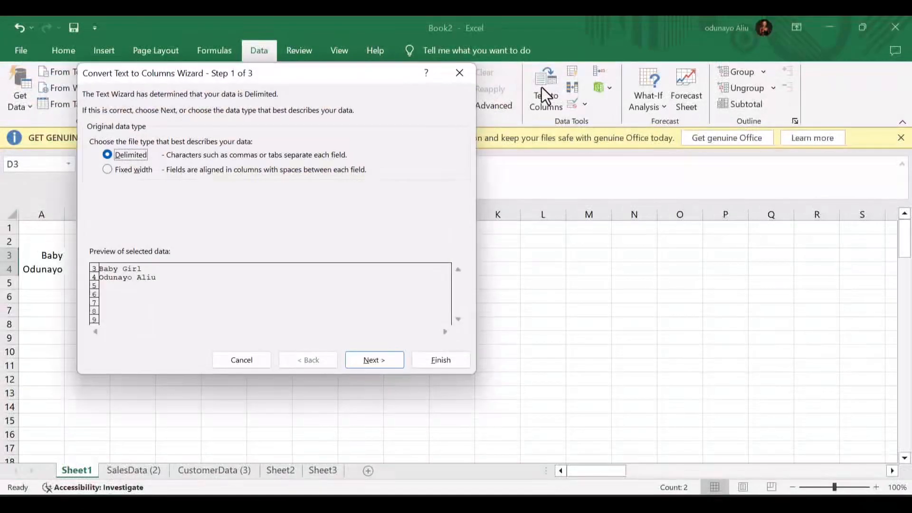
click(374, 359)
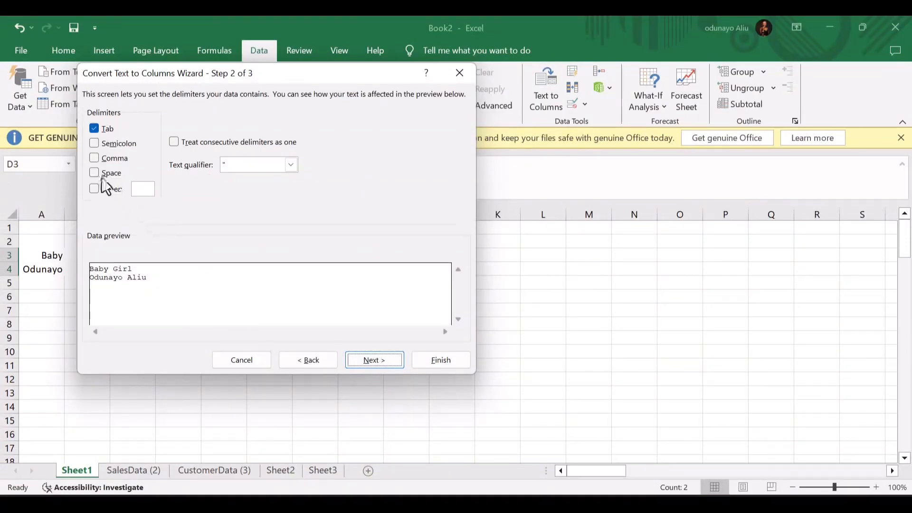
click(96, 173)
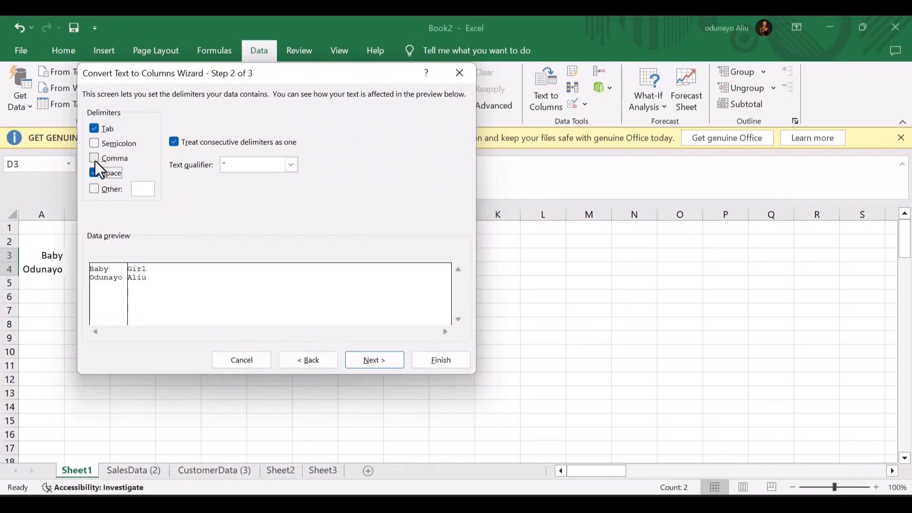
click(94, 129)
click(92, 178)
click(92, 177)
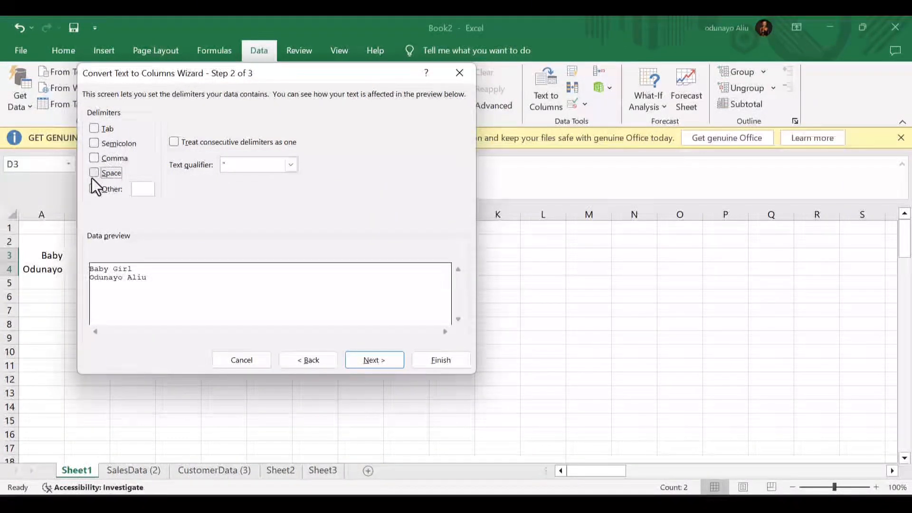
click(94, 174)
click(381, 361)
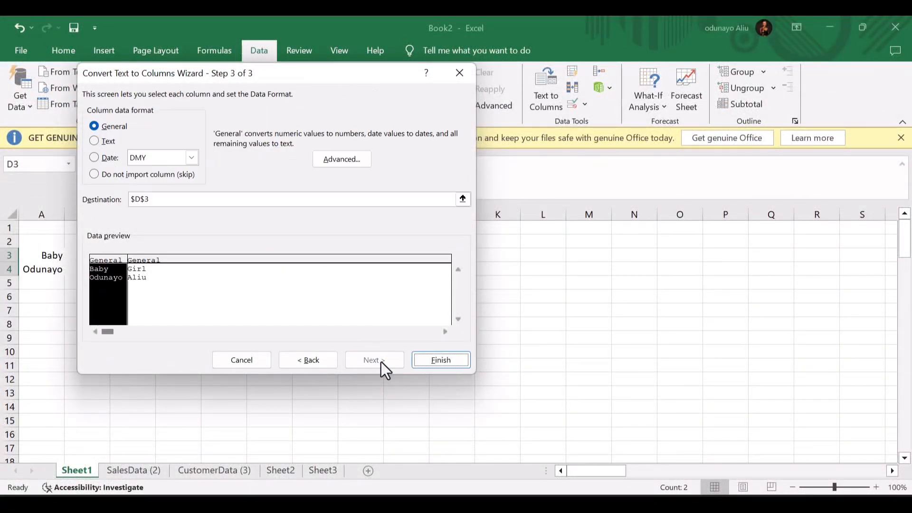
click(441, 360)
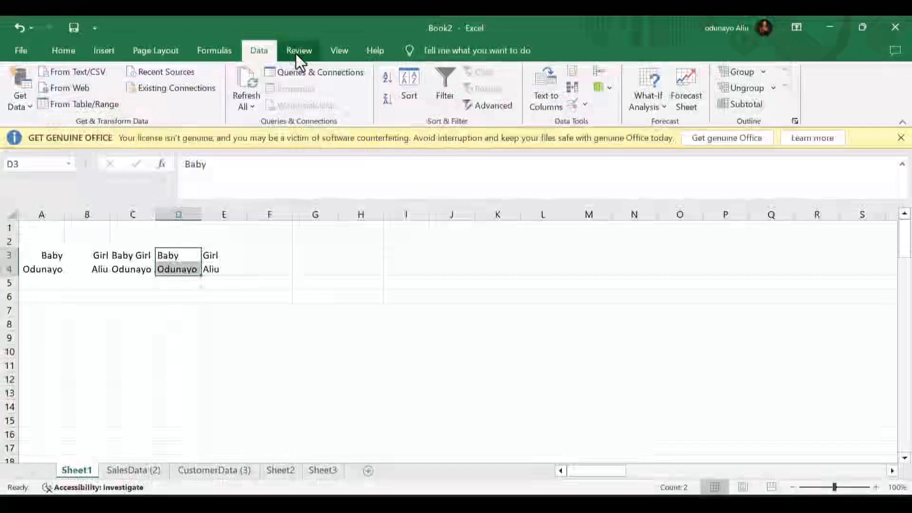
- Protect Sheet1 and lock the workbook structure, both with no password
click(295, 53)
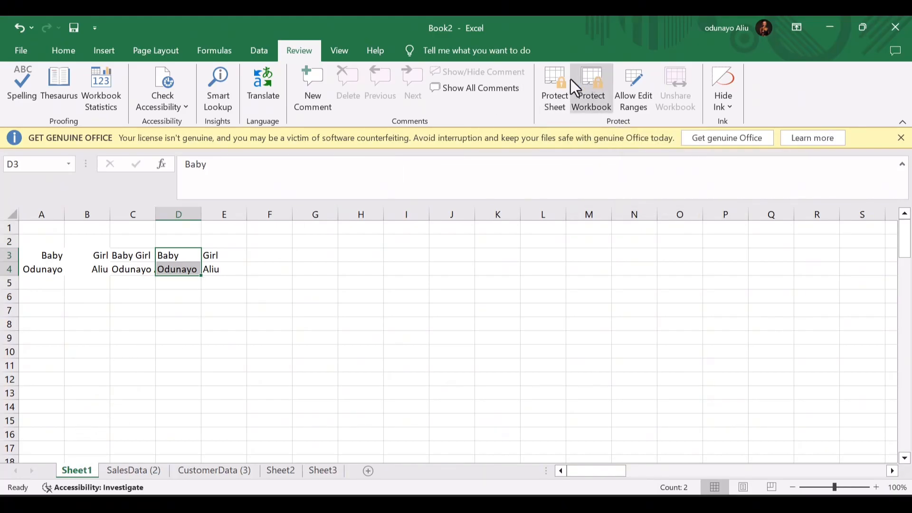
click(556, 84)
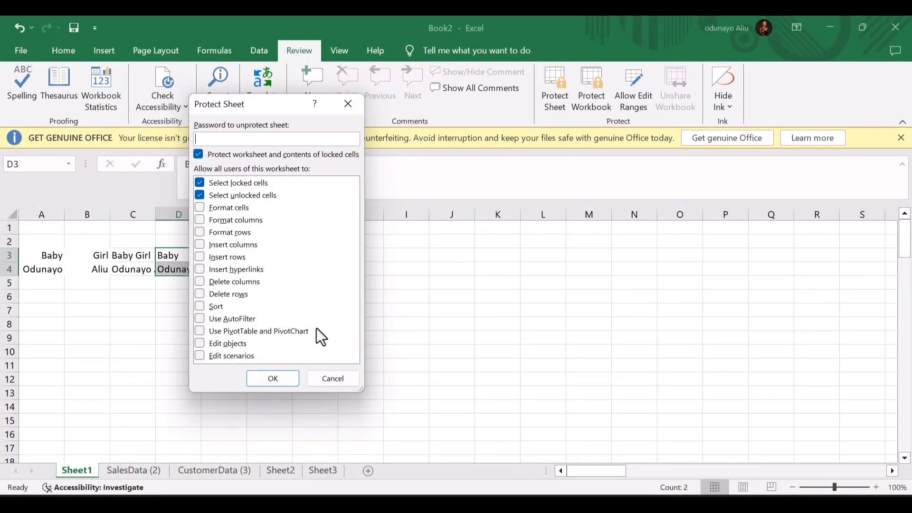
click(283, 378)
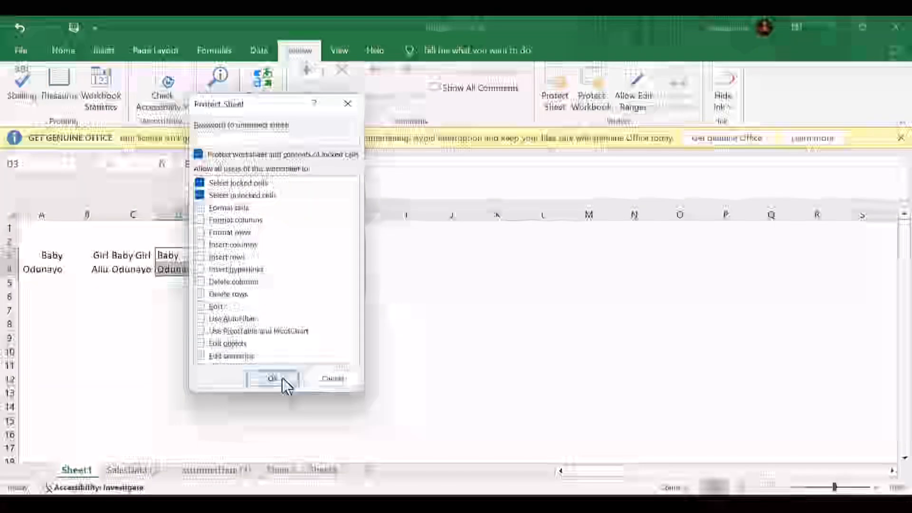
click(600, 82)
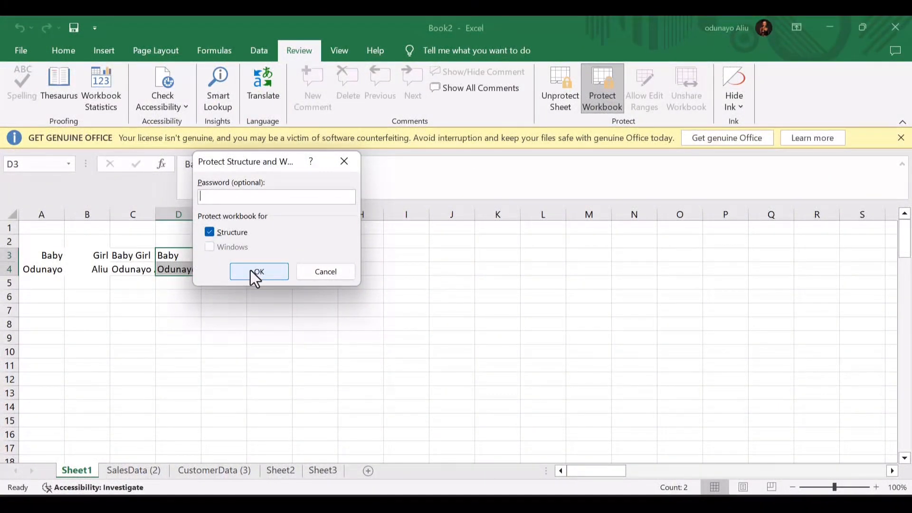
click(251, 271)
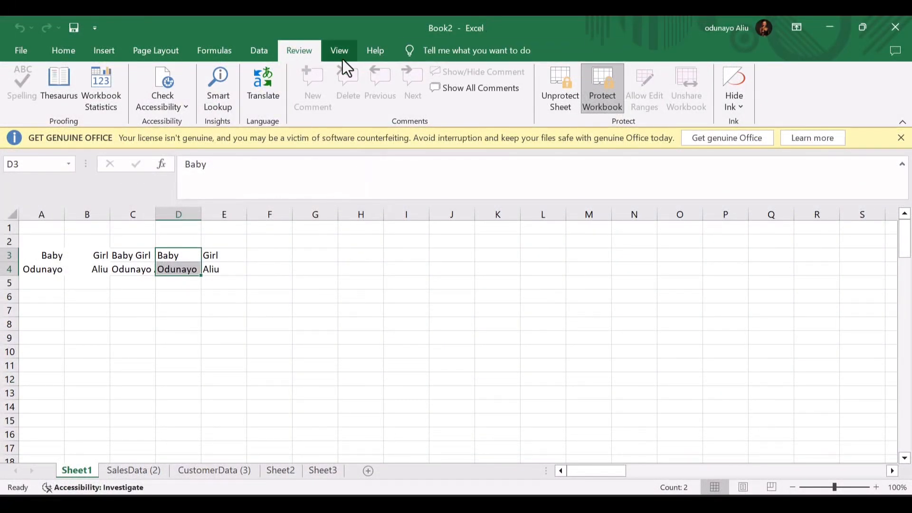
click(335, 52)
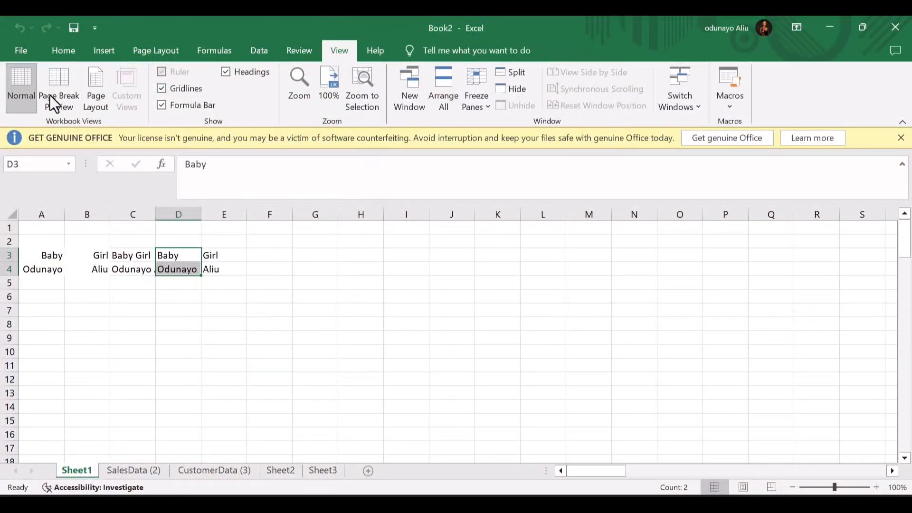
click(375, 53)
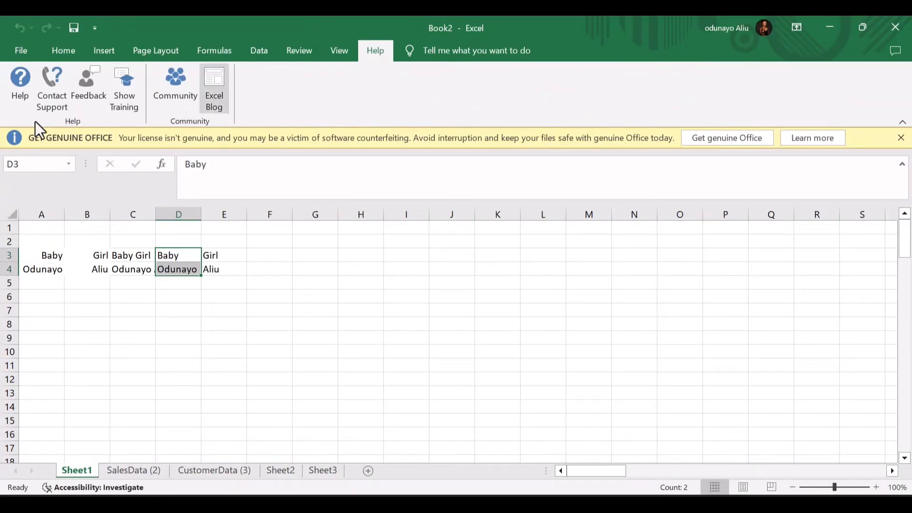
click(426, 51)
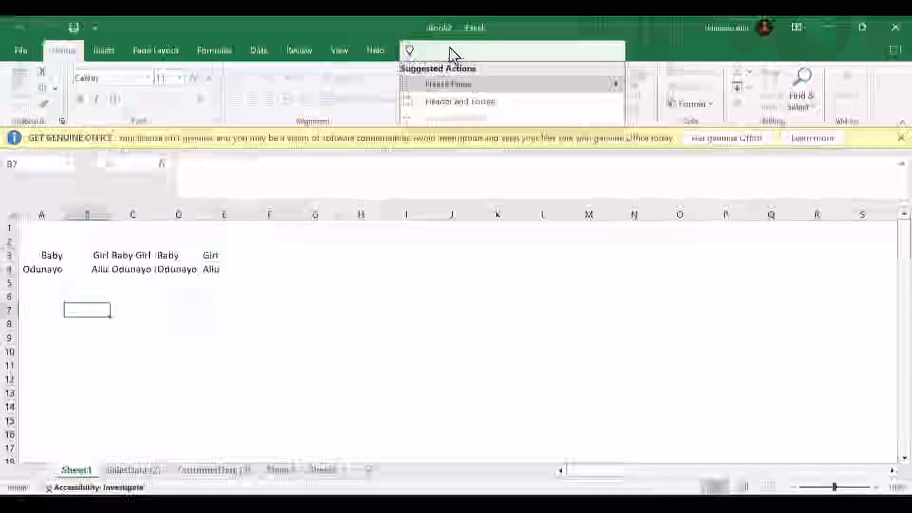
text(dup)
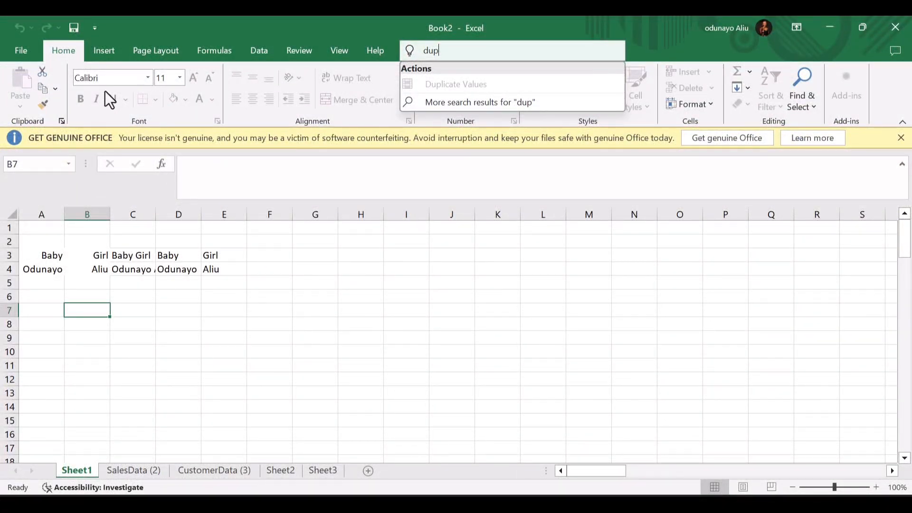
key(Escape)
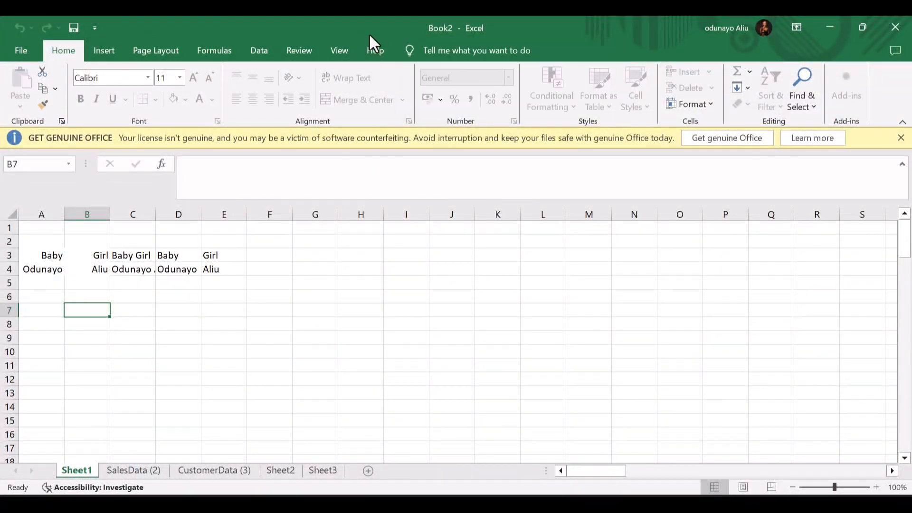
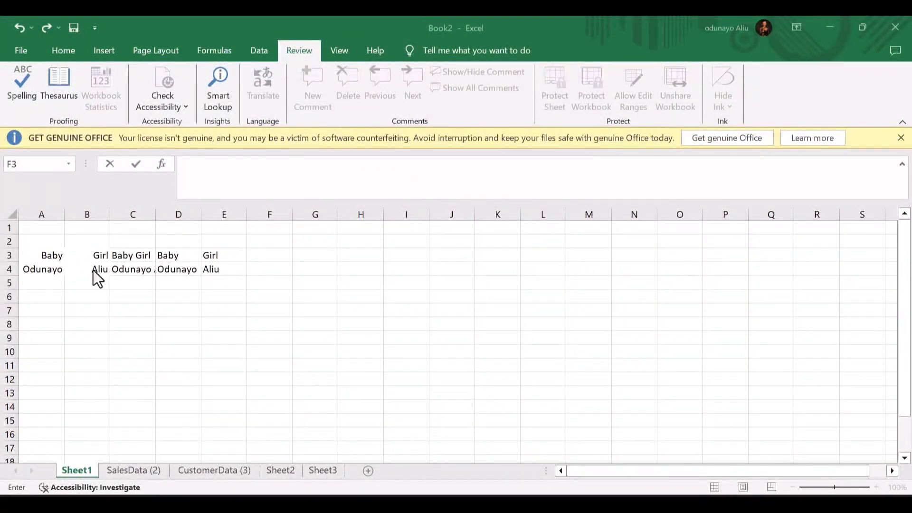
- Enter the author's nickname in cell A5, below the names in rows 3–4
click(42, 255)
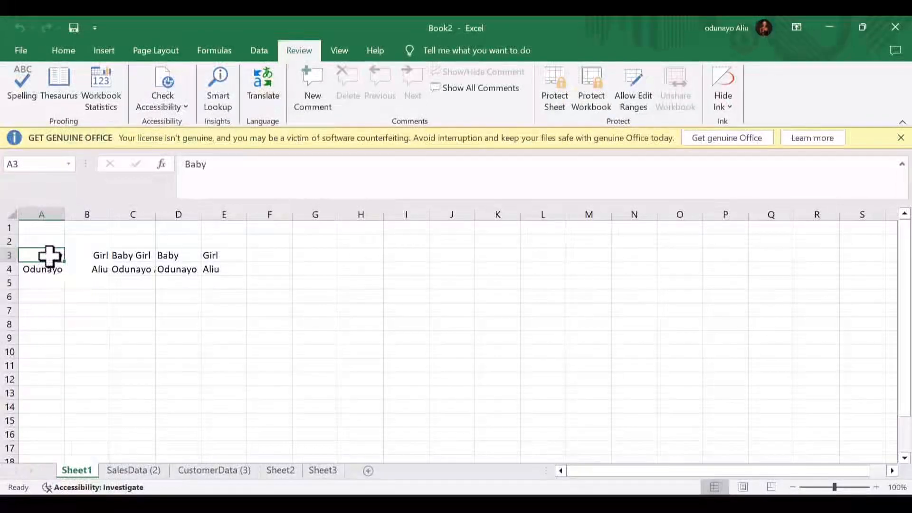
click(49, 283)
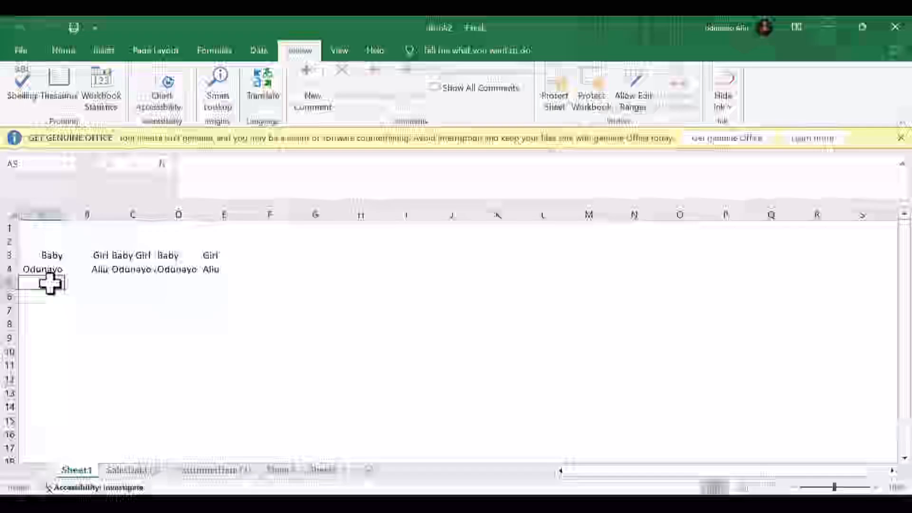
text(Odu)
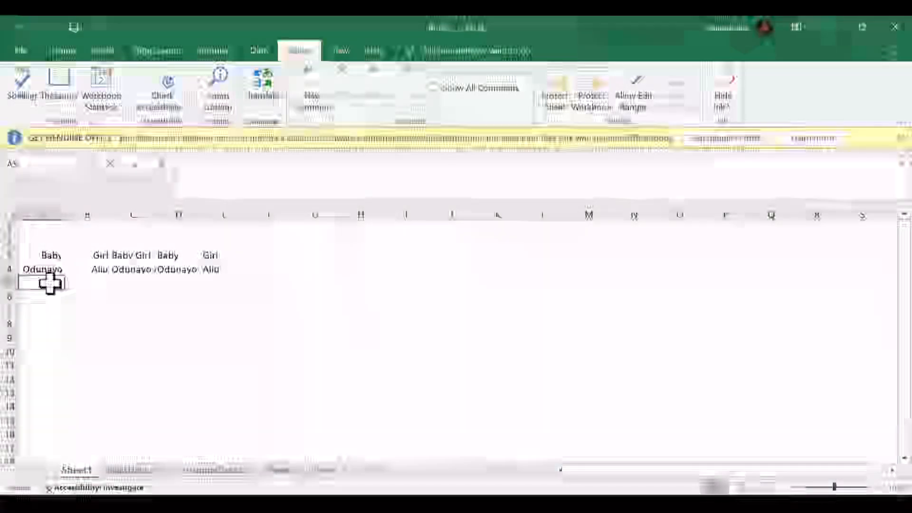
text(nibodata)
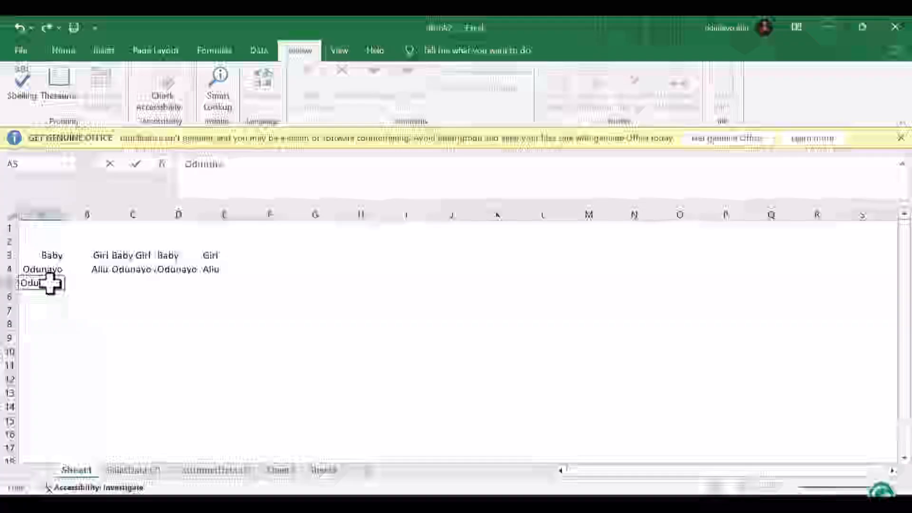
text(girl)
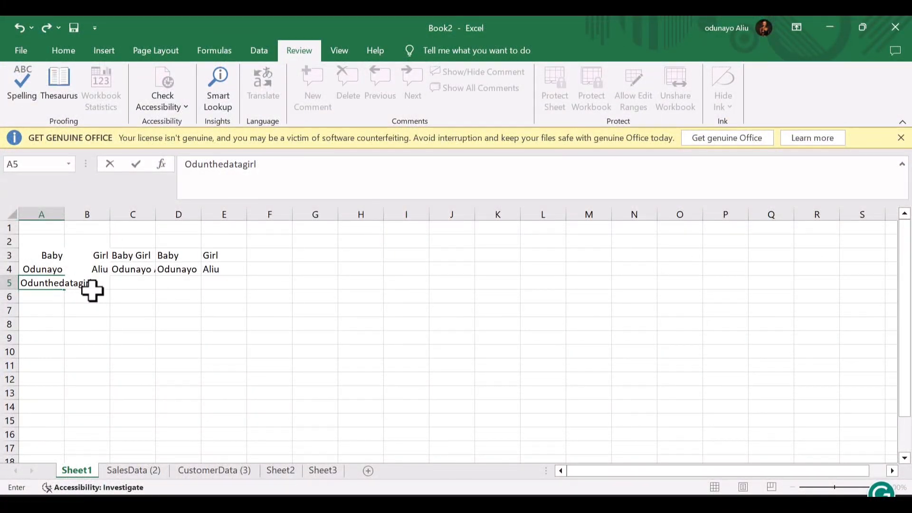
key(ctrl+Return)
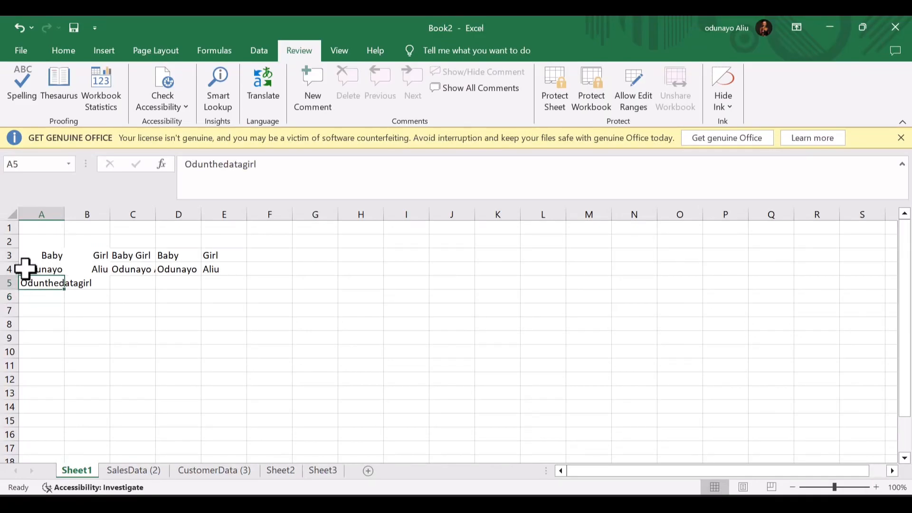
- Apply bold and italic to the A5 nickname, then remove both to leave it plain
click(61, 52)
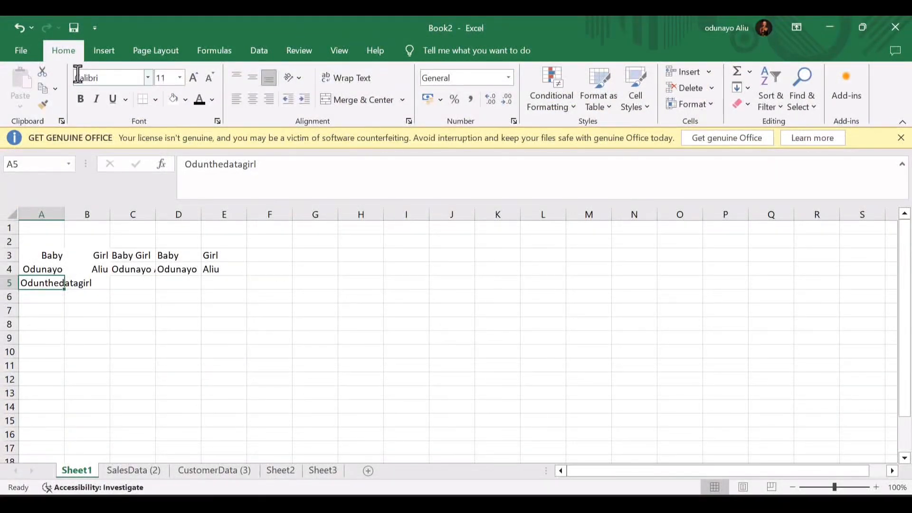
key(alt+Tab)
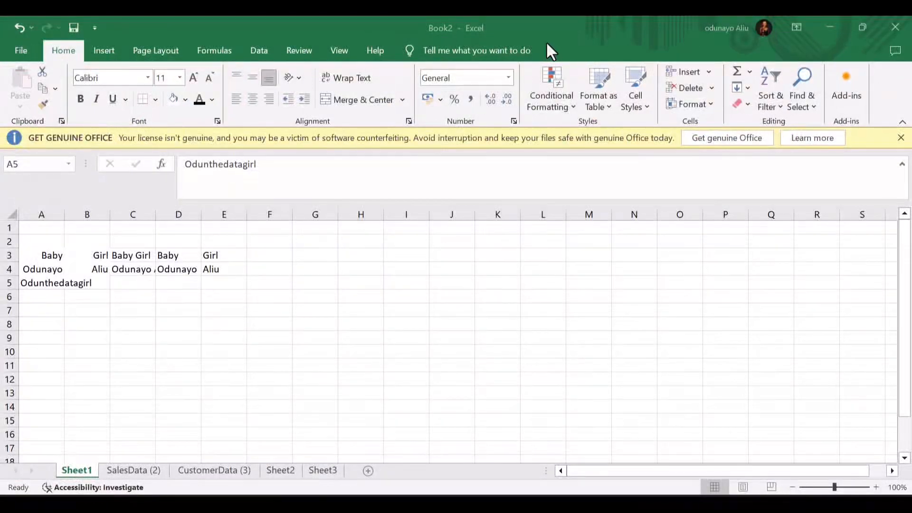
click(86, 99)
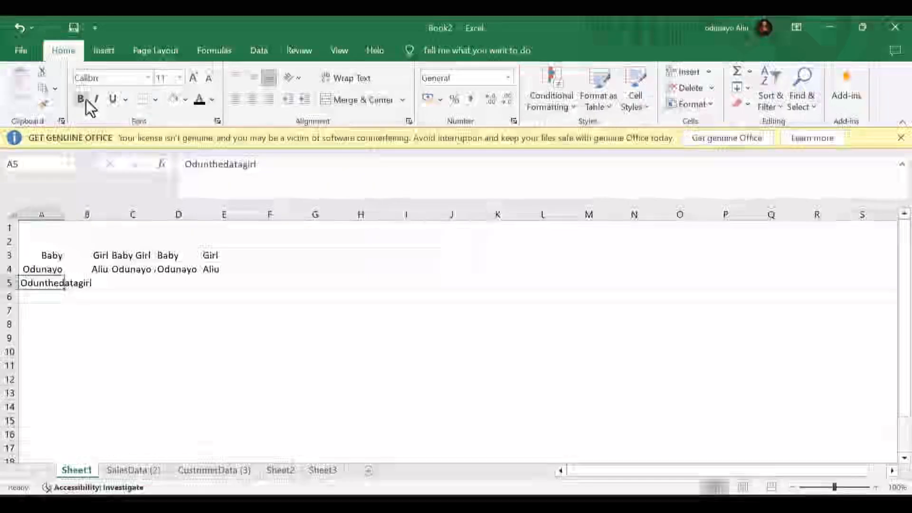
click(81, 99)
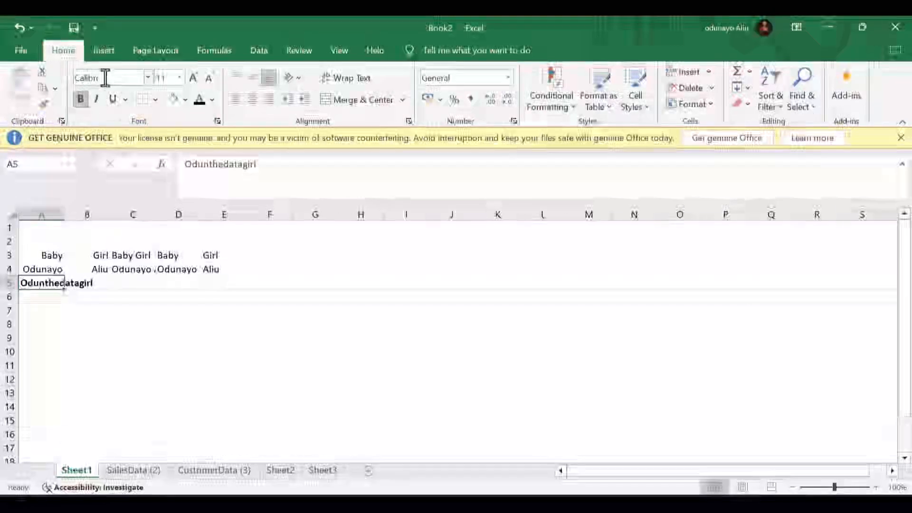
click(96, 102)
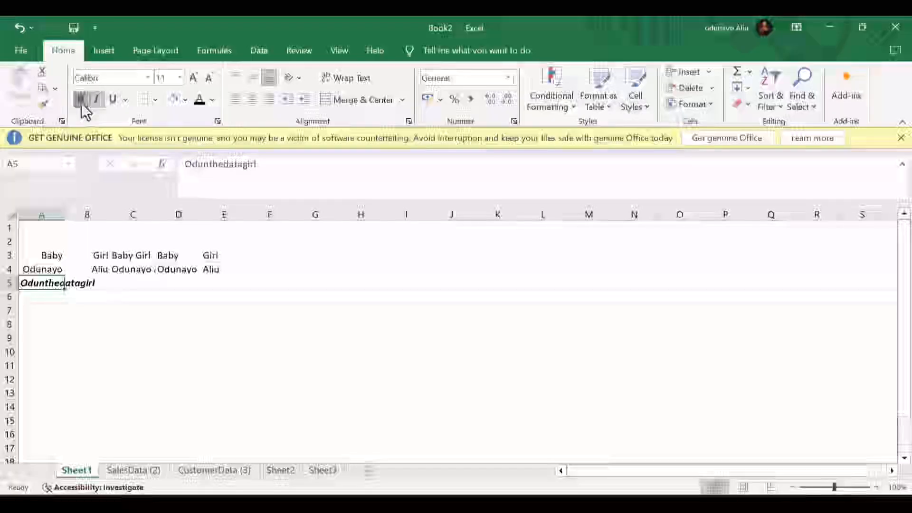
click(82, 102)
click(91, 98)
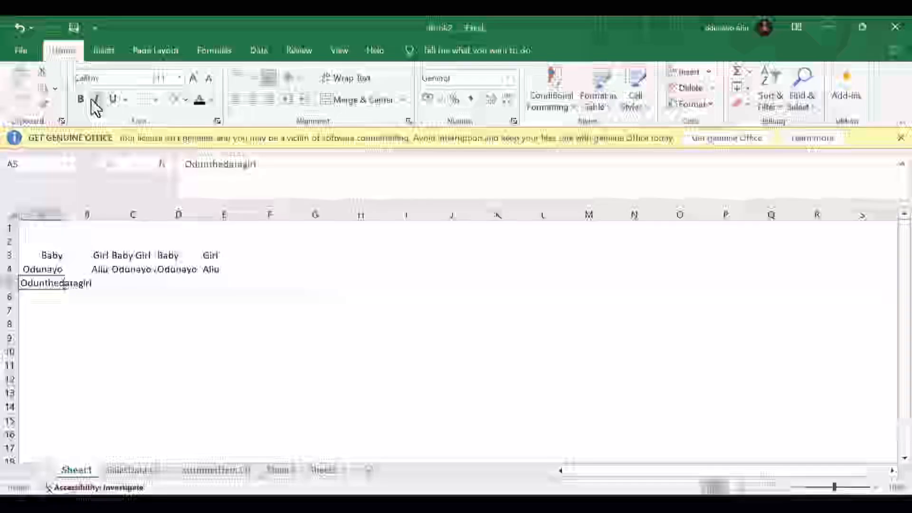
- Enter 1 in C5, reselect it, and bring up the Fill options
click(145, 284)
text(1)
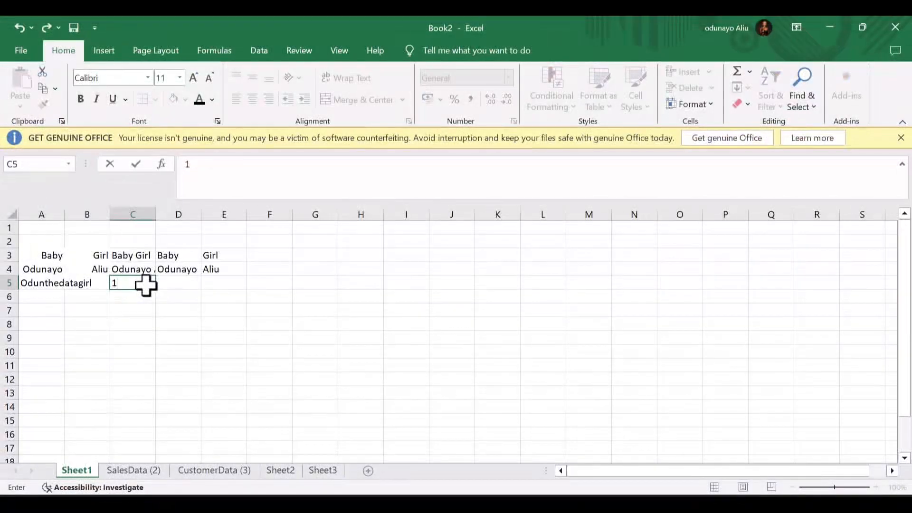
key(Return)
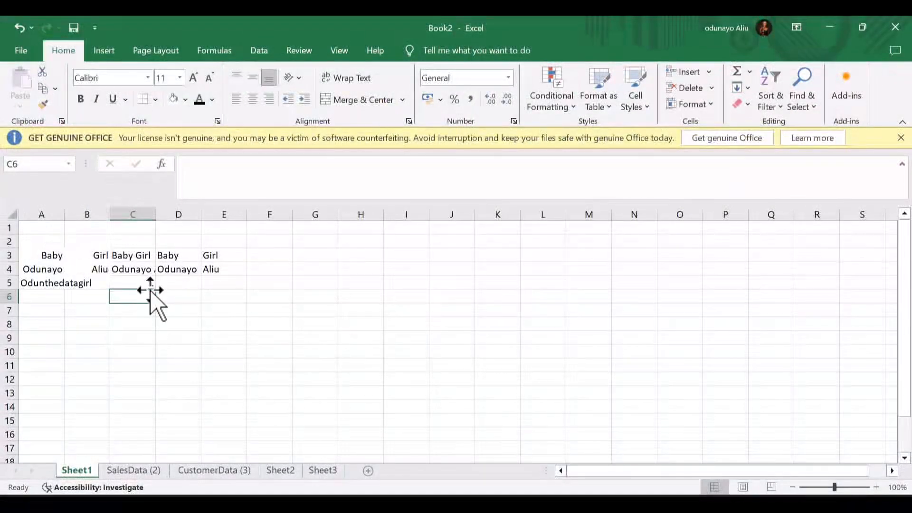
click(143, 284)
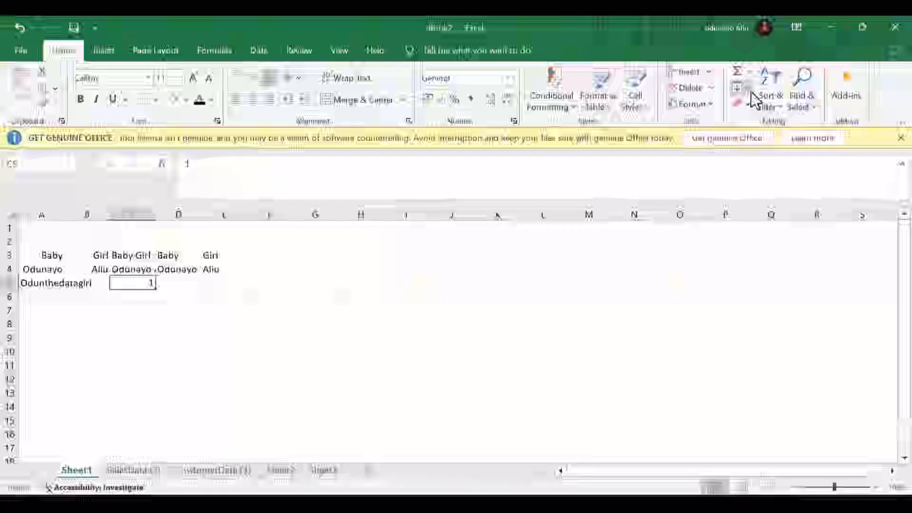
click(751, 92)
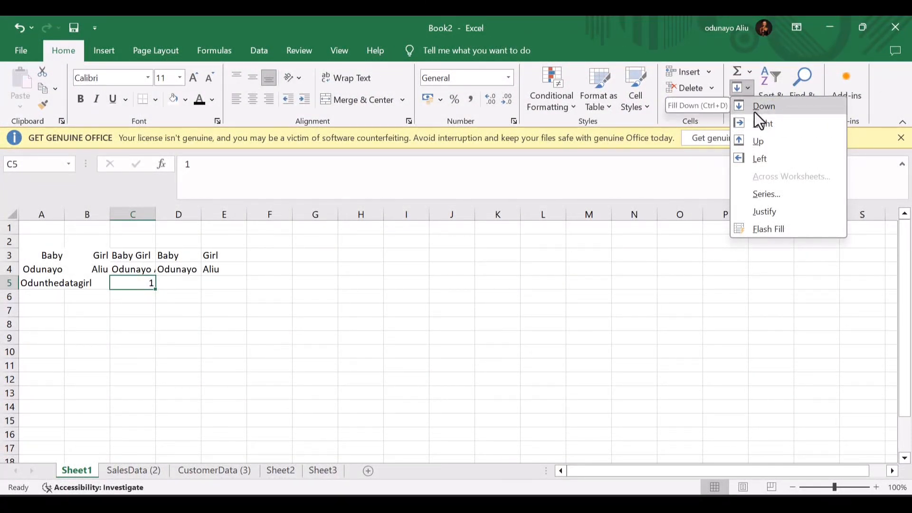
- Fill column C from C5 as a linear series in columns, step 1, stop value 100
click(757, 196)
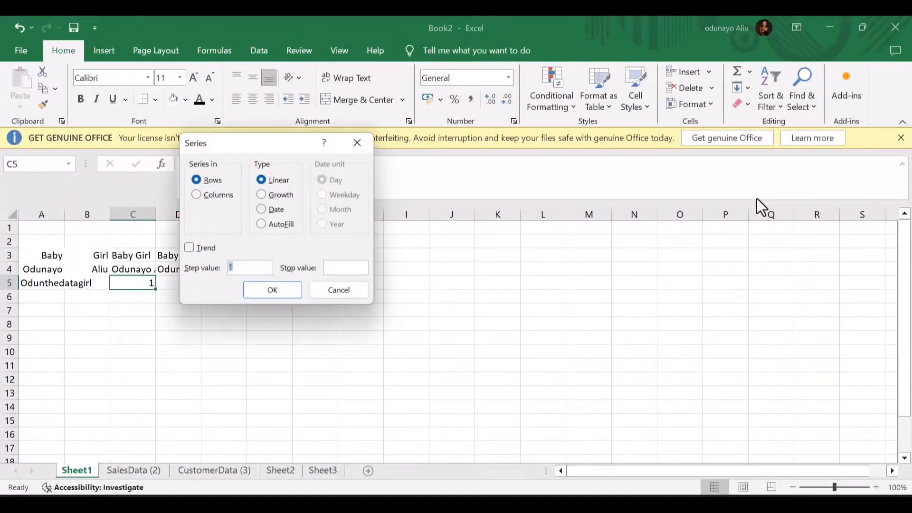
click(196, 194)
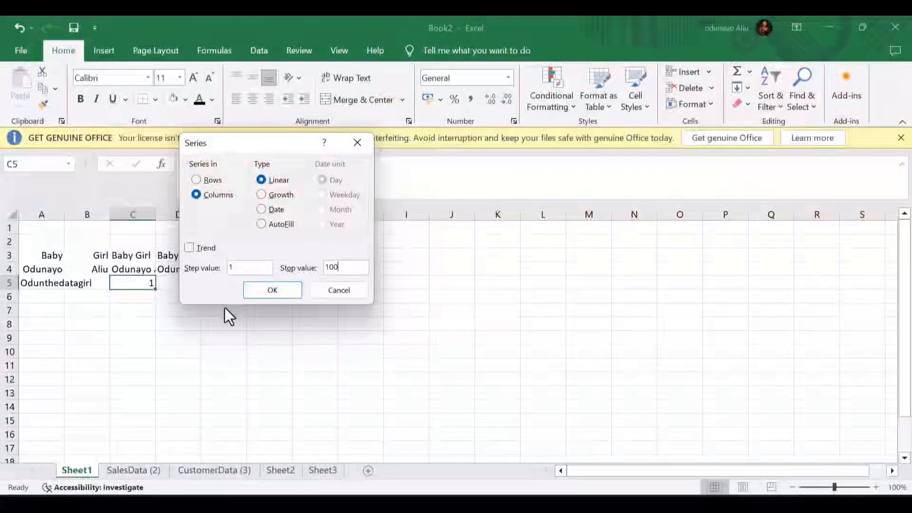
click(277, 290)
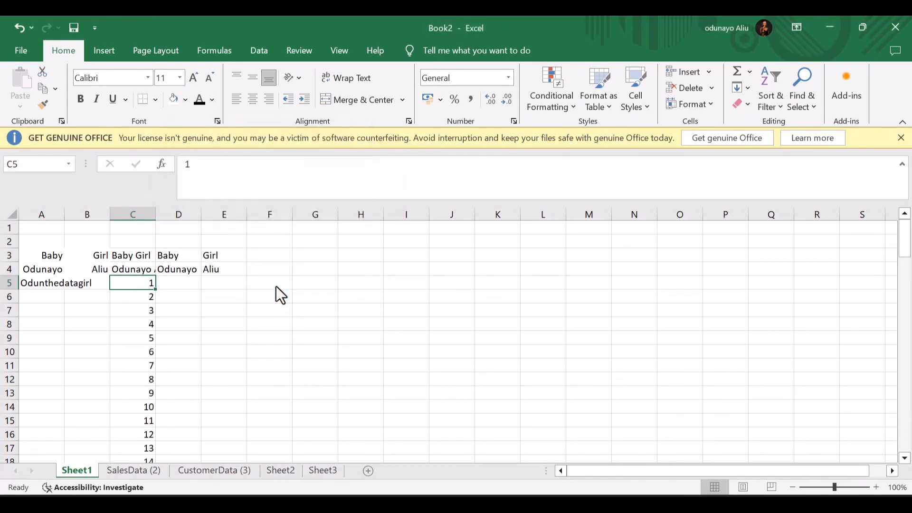
scroll(174, 360, down, 2)
scroll(175, 360, down, 20)
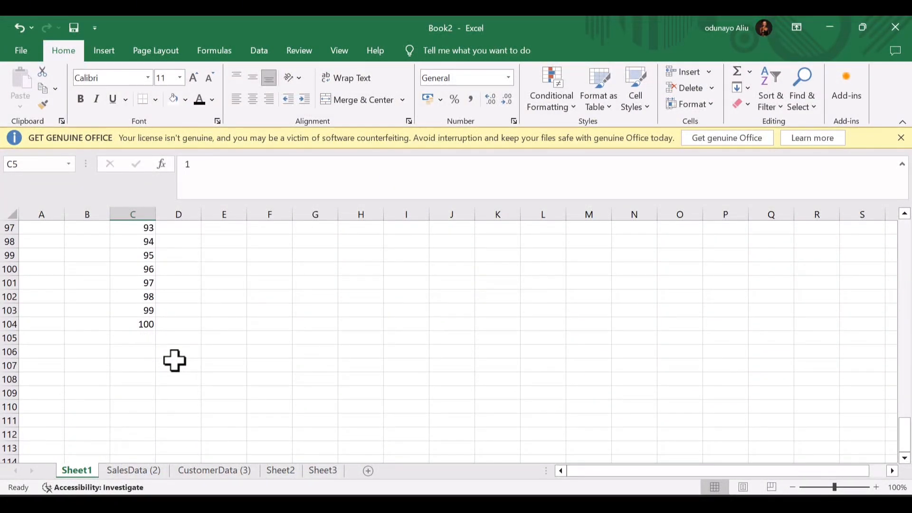
scroll(175, 360, up, 13)
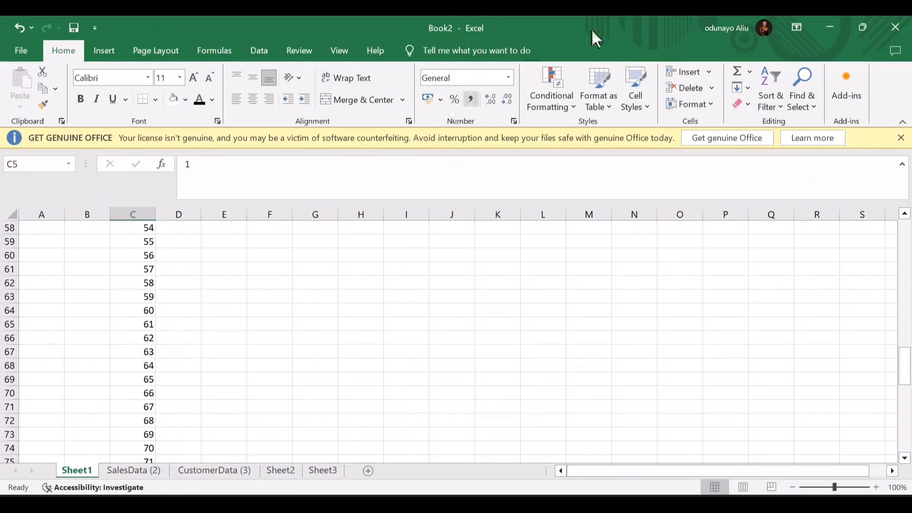
scroll(242, 312, up, 1)
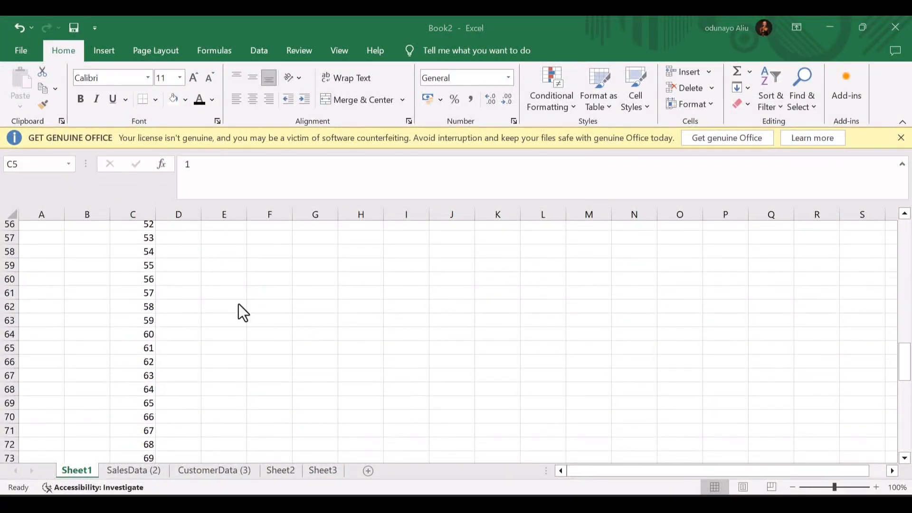
scroll(240, 306, up, 18)
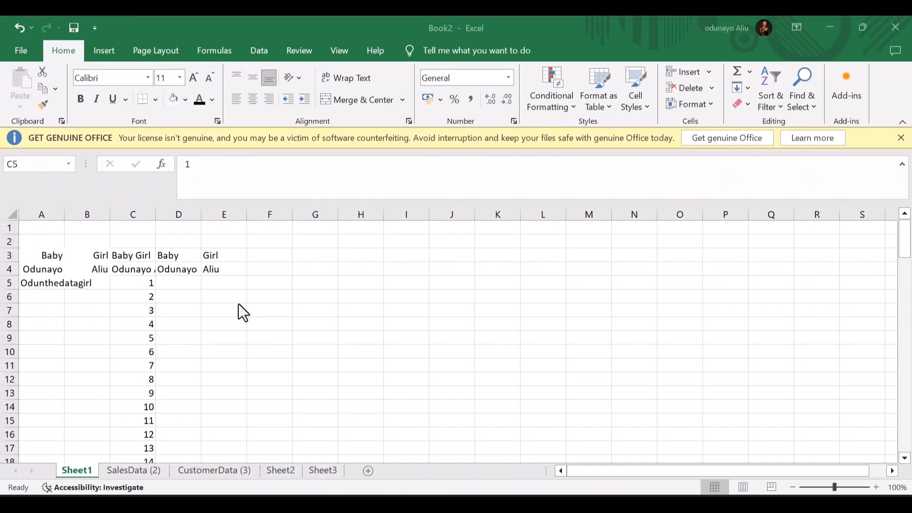
click(148, 282)
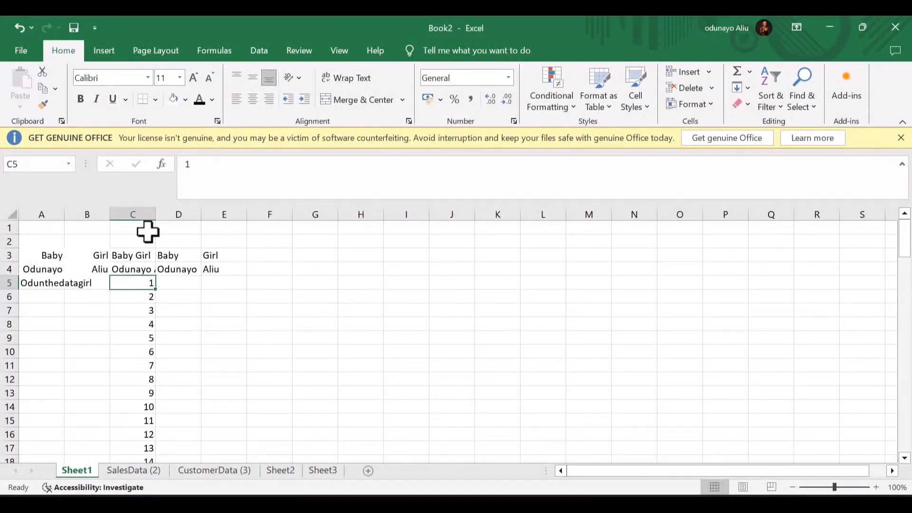
mouse_move(148, 240)
mouse_down()
mouse_move(149, 265)
mouse_move(147, 224)
mouse_up()
- Delete the cells above the series in column C, shifting cells up so it starts at C1
click(149, 265)
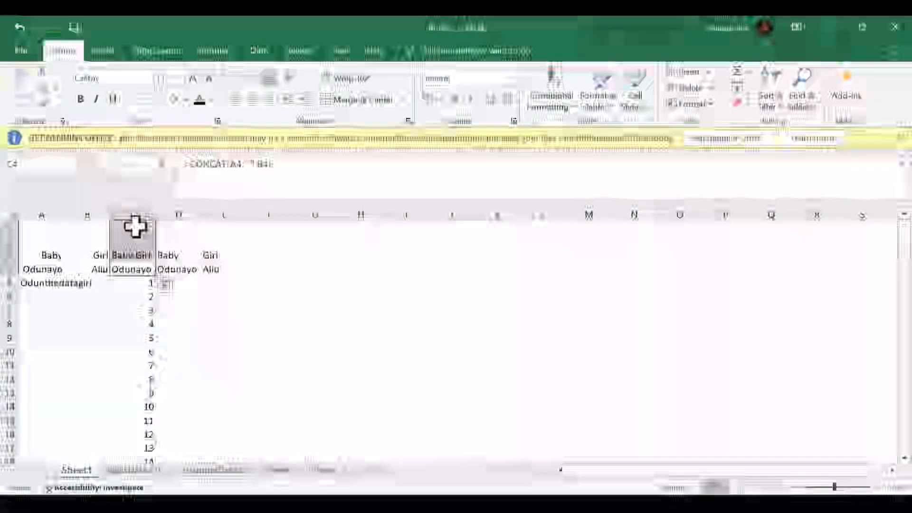
right_click(135, 226)
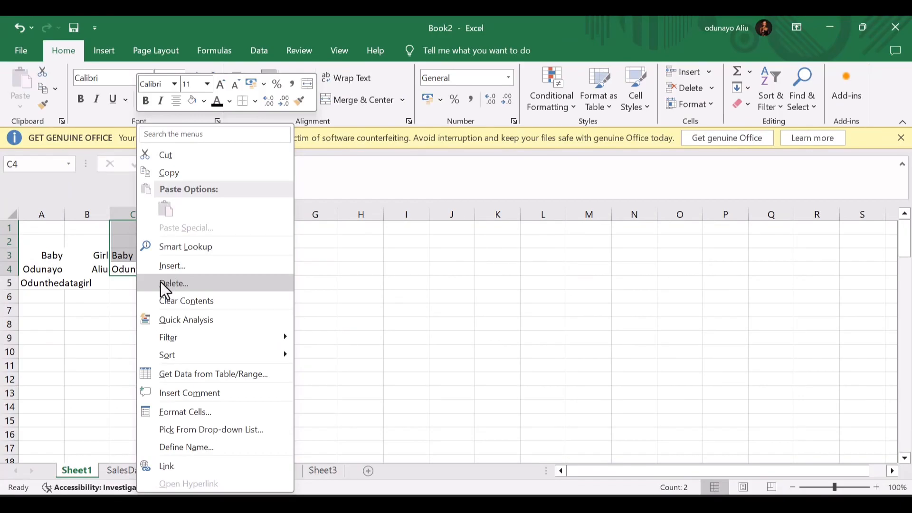
click(161, 283)
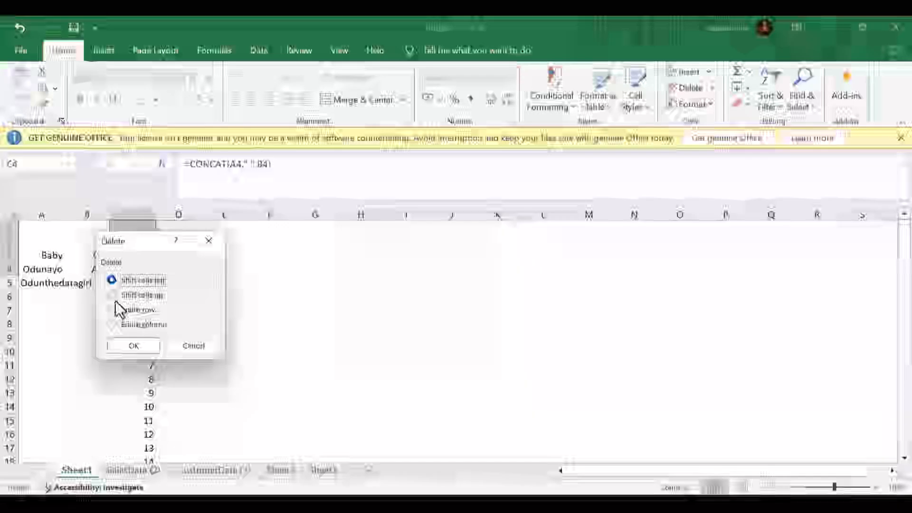
click(116, 299)
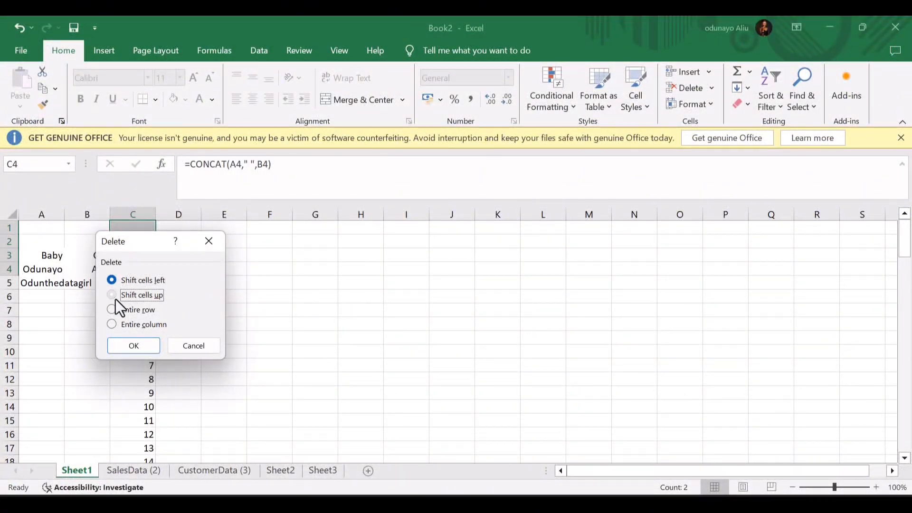
click(142, 345)
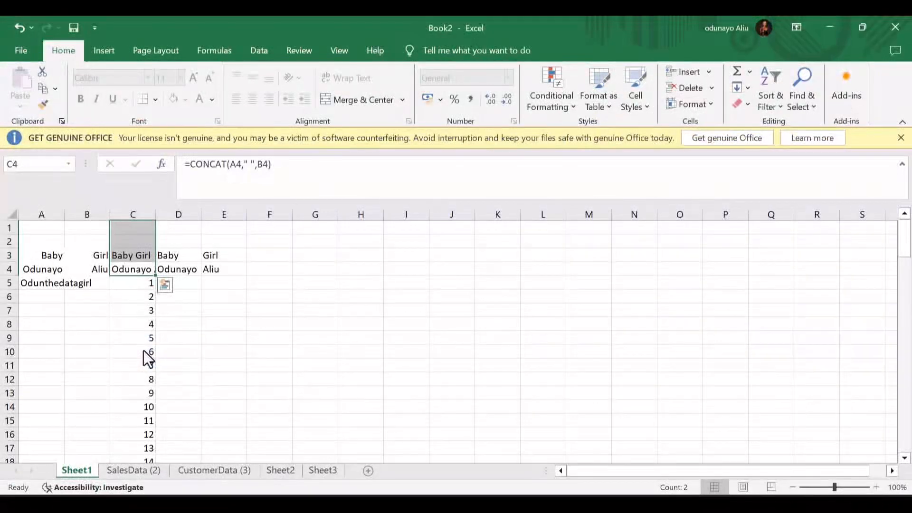
scroll(148, 358, down, 14)
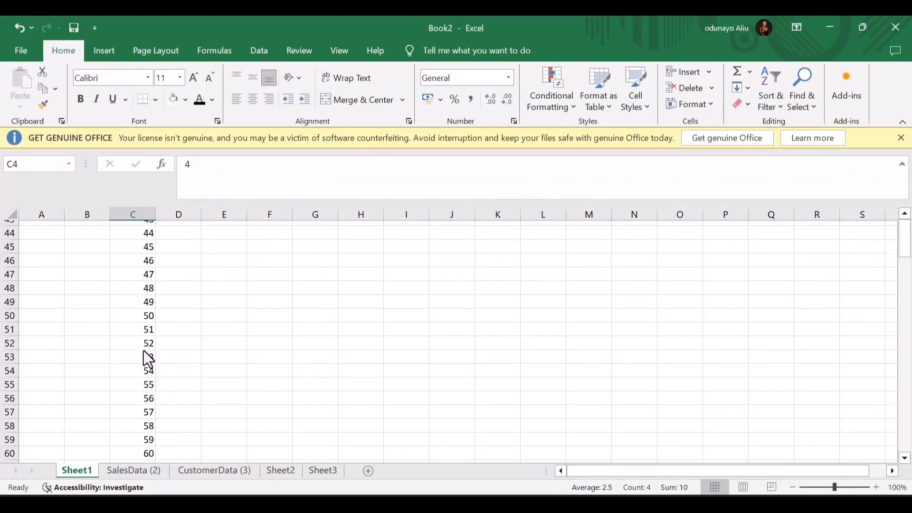
scroll(148, 359, up, 15)
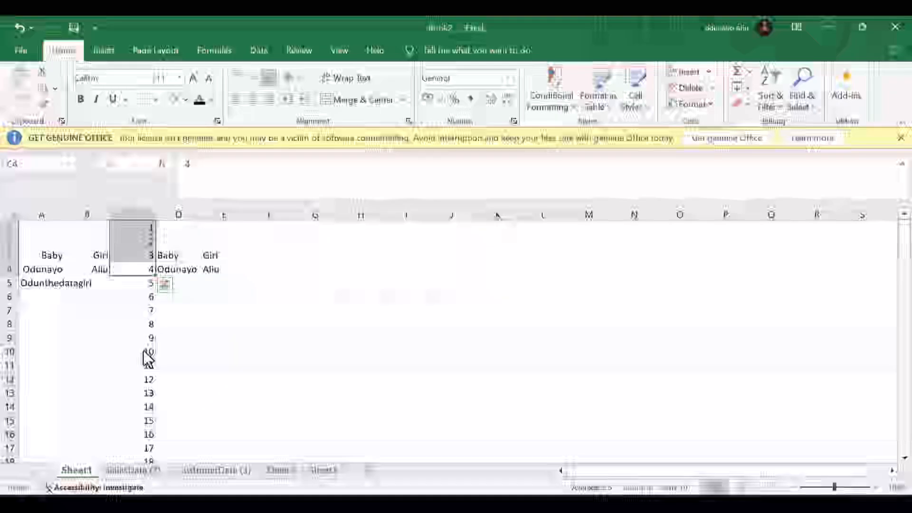
- Select the numbers 1–100 from C1 down to C100
click(134, 214)
click(136, 223)
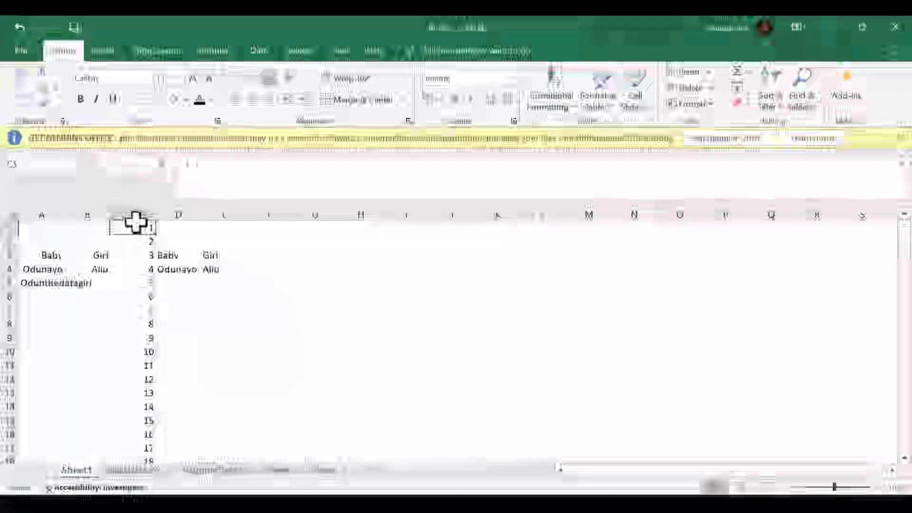
drag(135, 226, 142, 438)
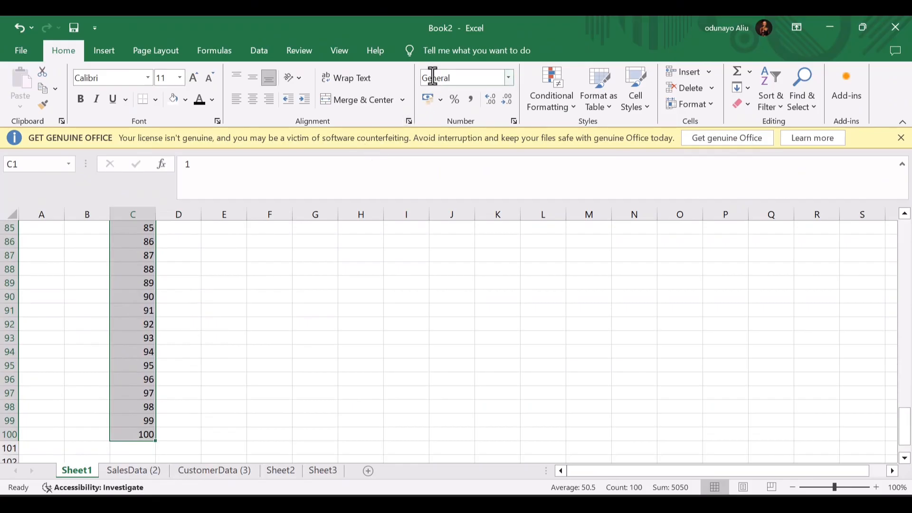
- Apply Currency format to column C, trying extra and fewer decimal places
click(507, 84)
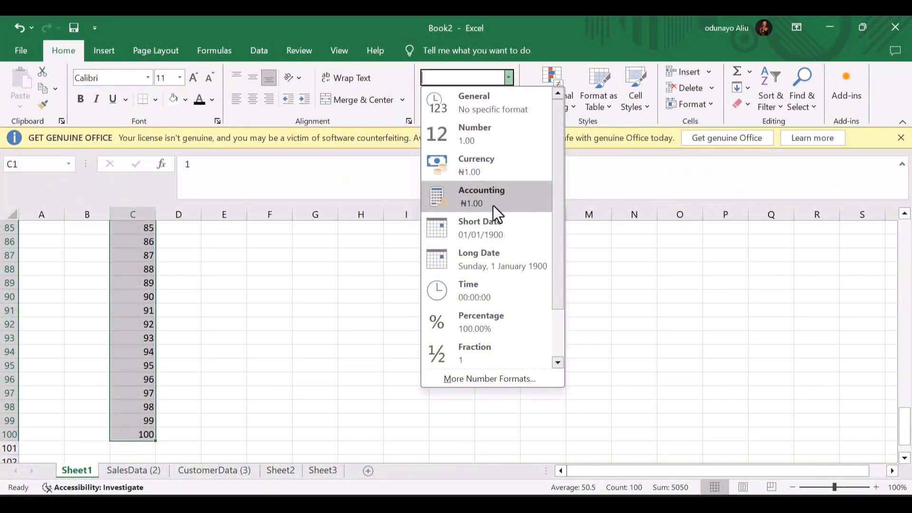
click(472, 166)
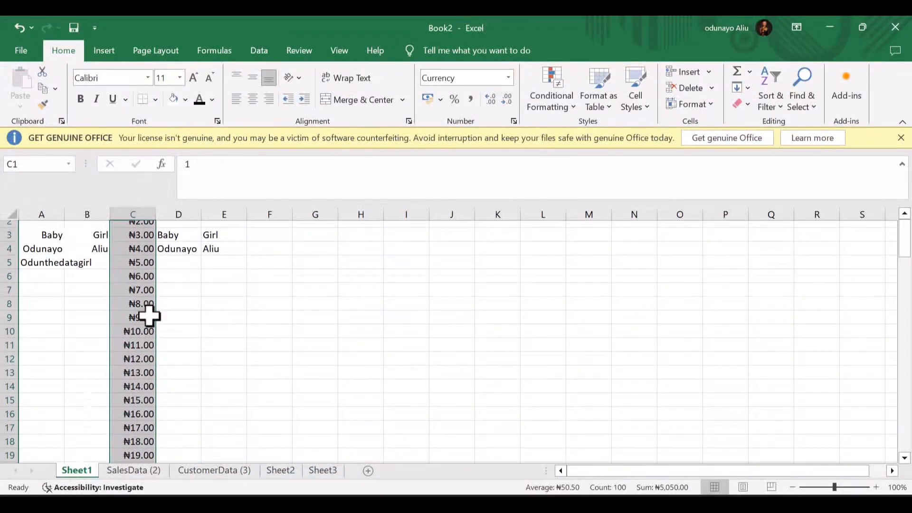
scroll(149, 315, down, 2)
scroll(149, 316, up, 2)
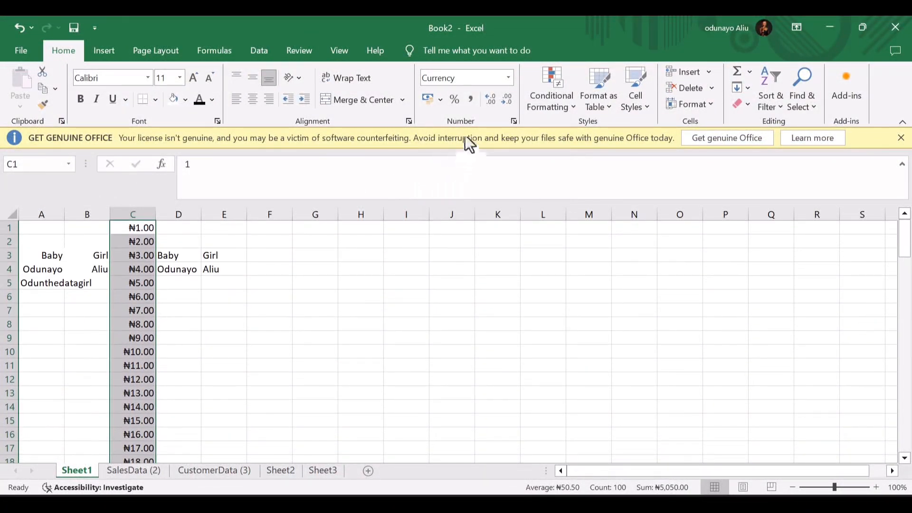
click(488, 102)
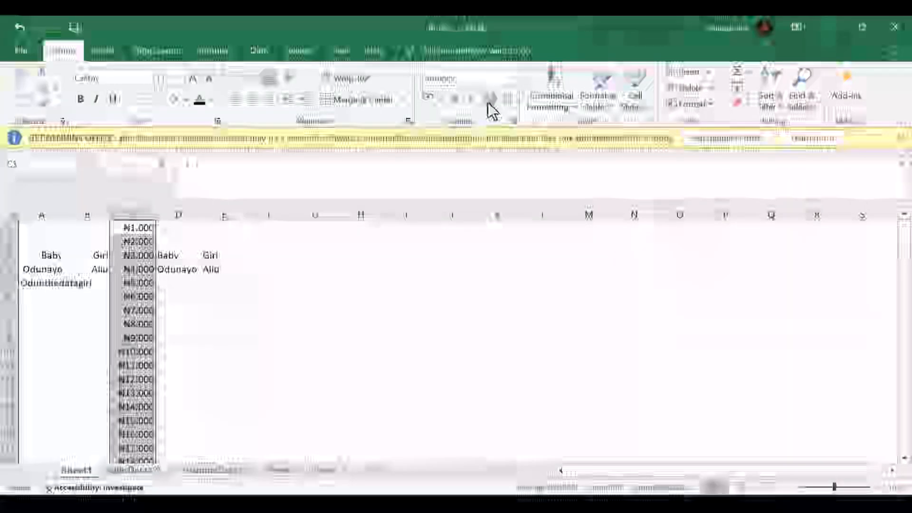
click(504, 101)
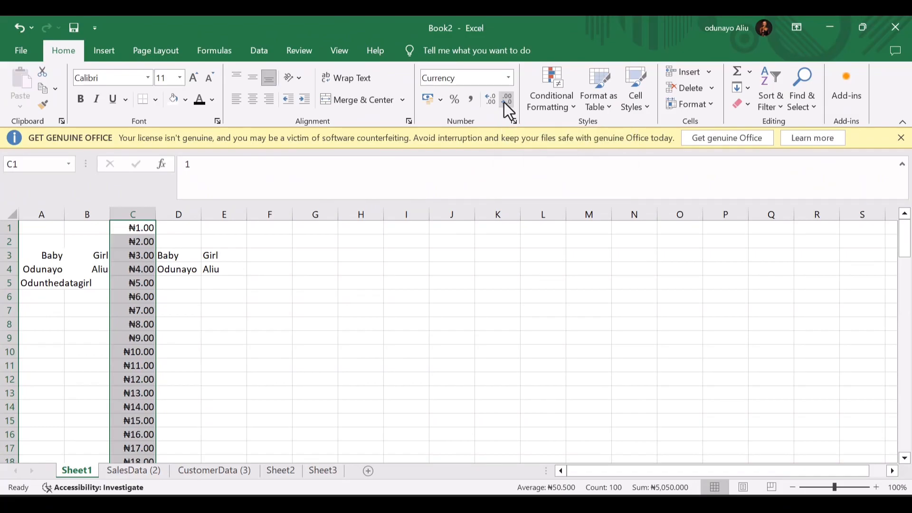
click(504, 101)
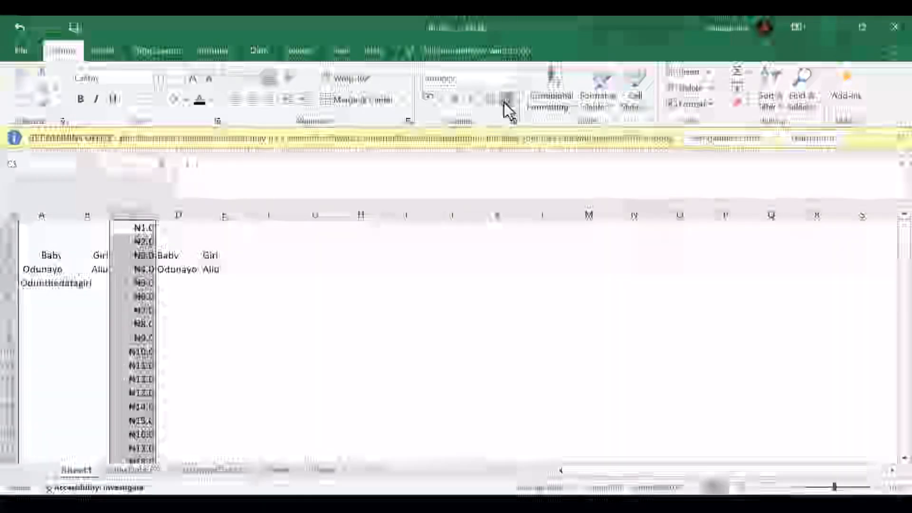
click(503, 102)
scroll(272, 326, down, 1)
scroll(272, 325, down, 5)
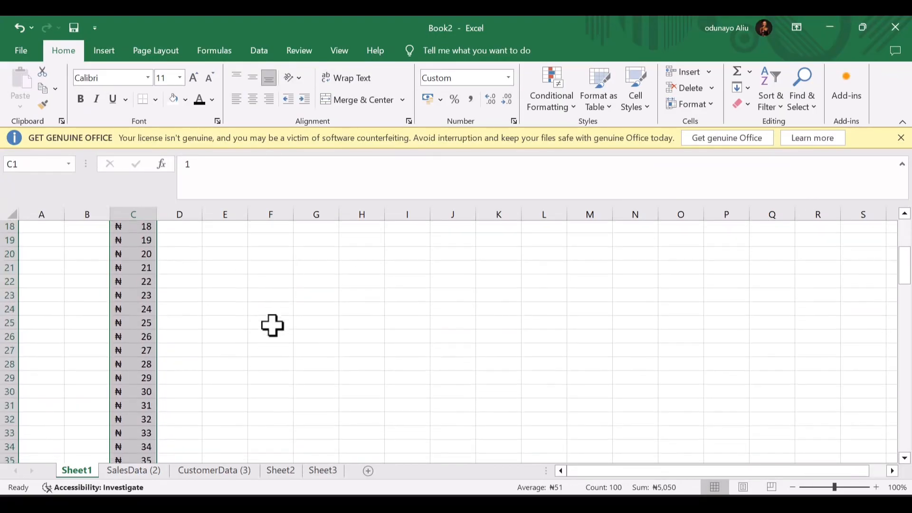
- Reapply Currency so the values show as Naira with two decimals, e.g. ₦1.00
click(426, 81)
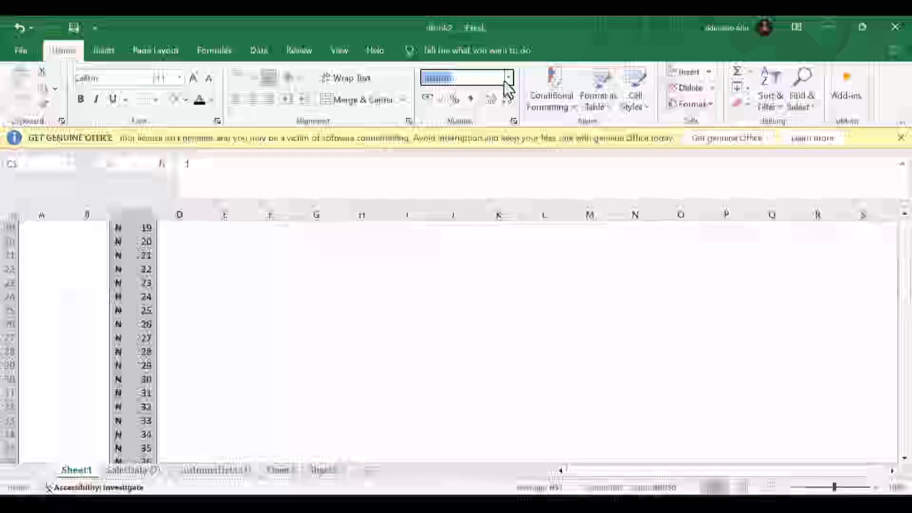
click(507, 81)
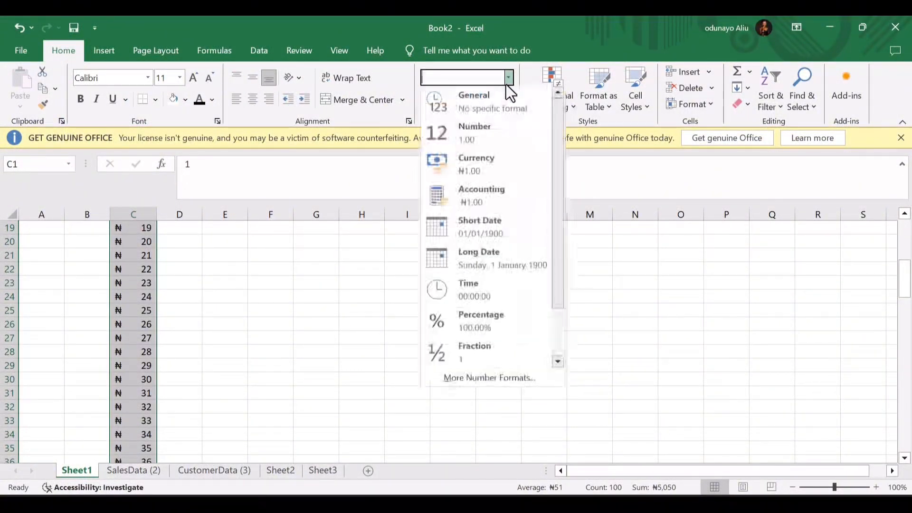
click(489, 171)
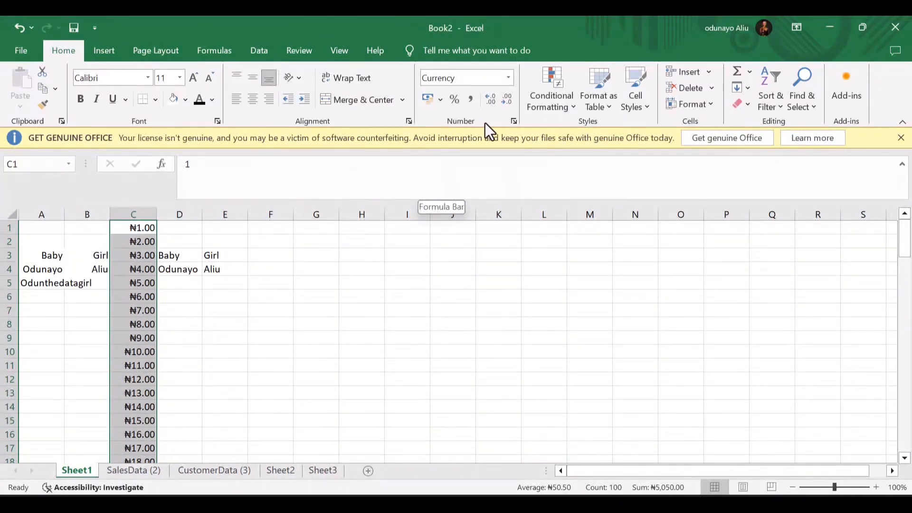
click(506, 101)
click(507, 101)
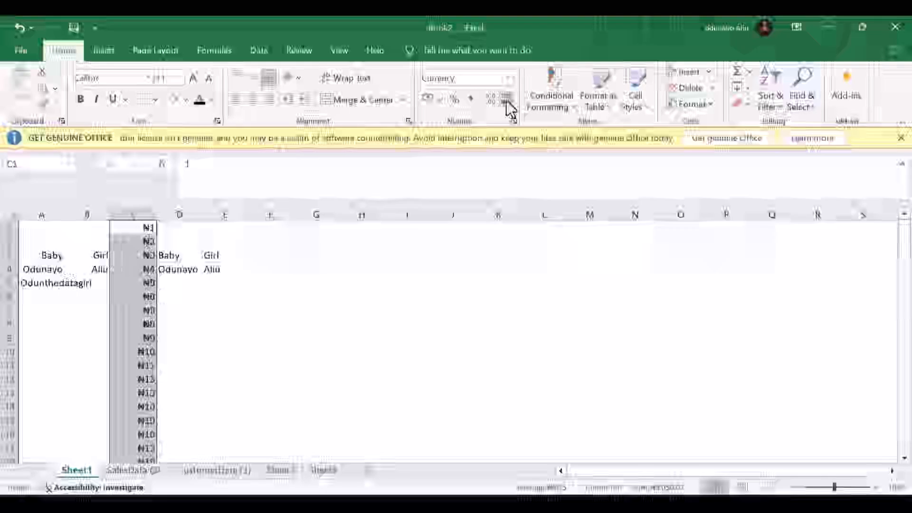
scroll(315, 245, down, 16)
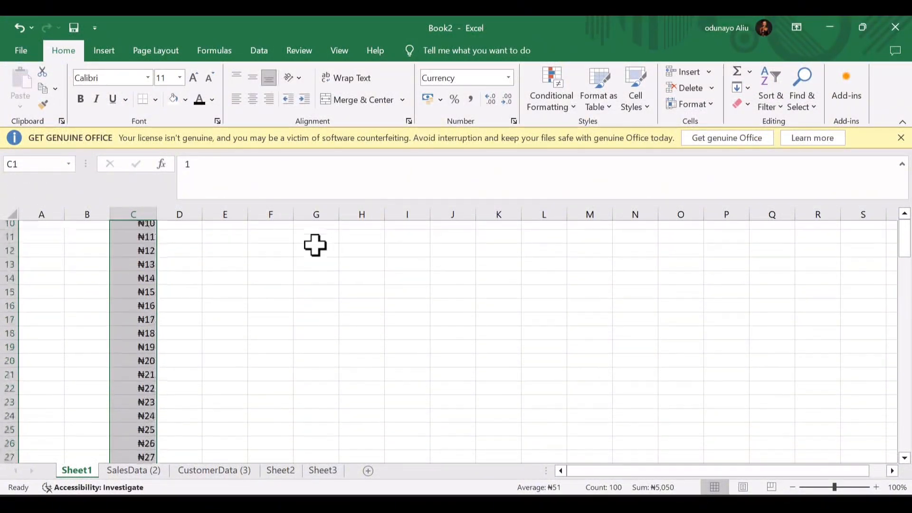
scroll(315, 246, down, 2)
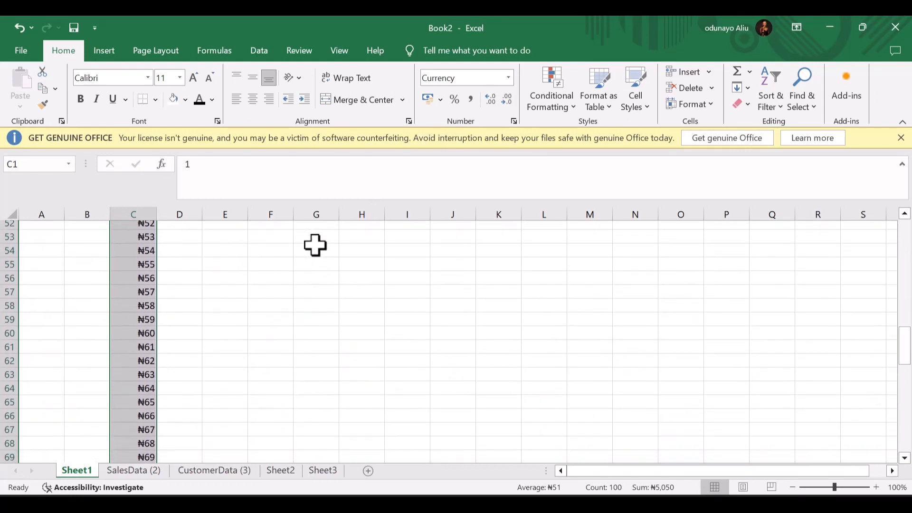
scroll(315, 245, up, 2)
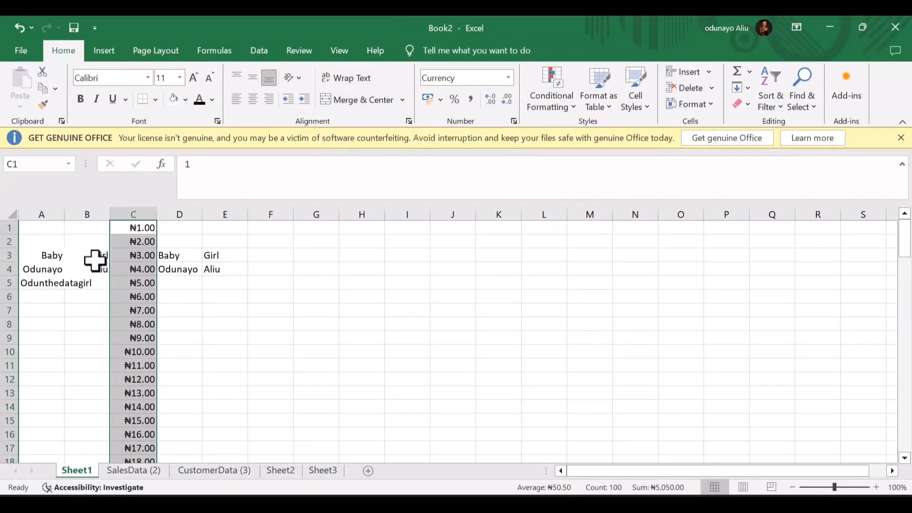
- Wrap and centre the long label in cell A5
click(69, 285)
click(44, 285)
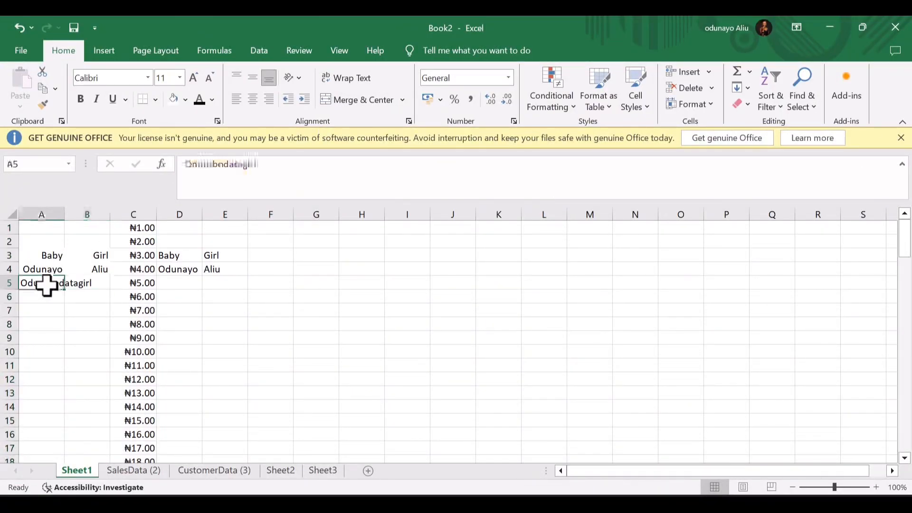
click(356, 83)
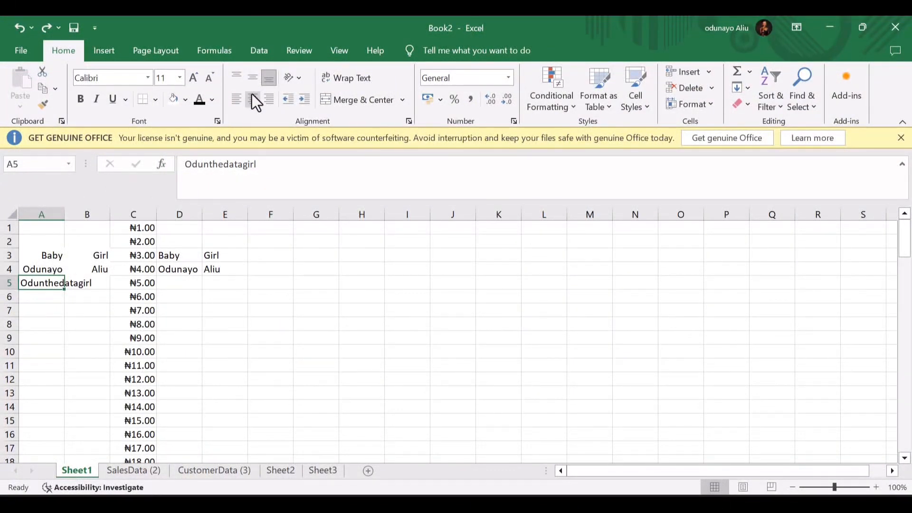
click(253, 100)
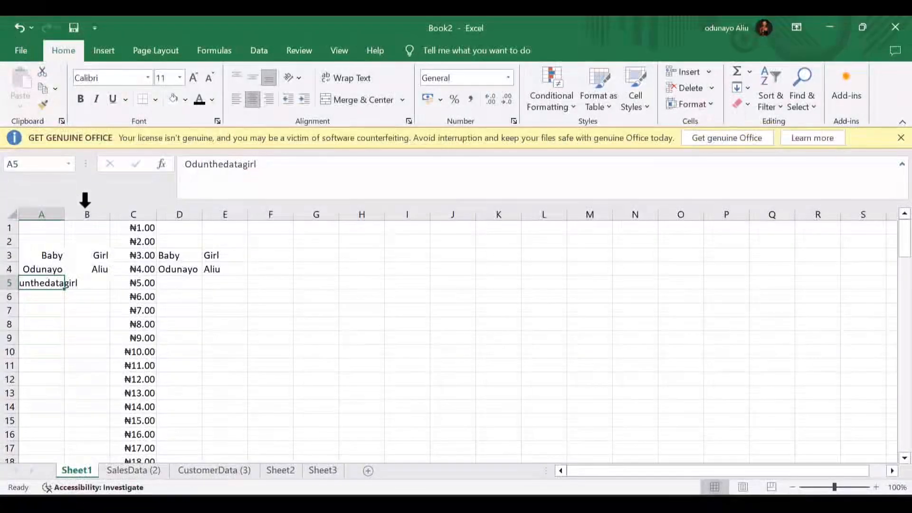
- Left-align the name cells A3:B4
drag(50, 252, 95, 271)
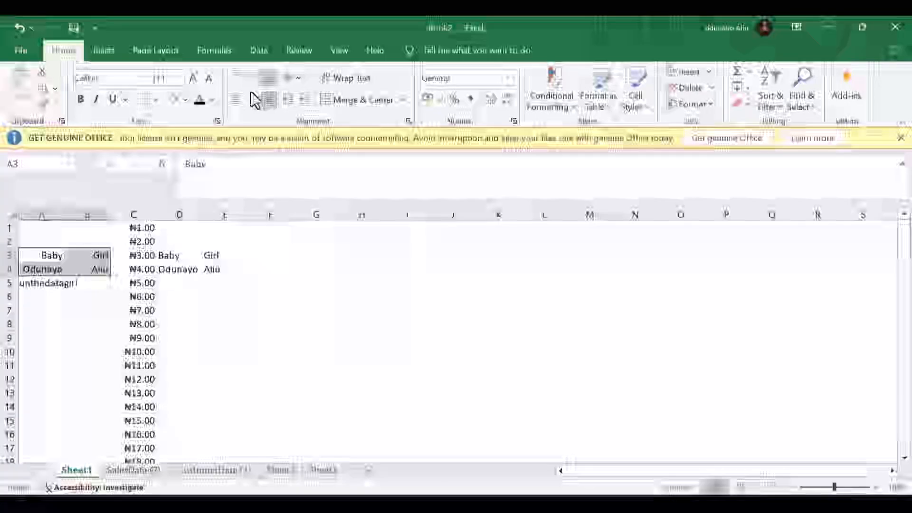
click(252, 100)
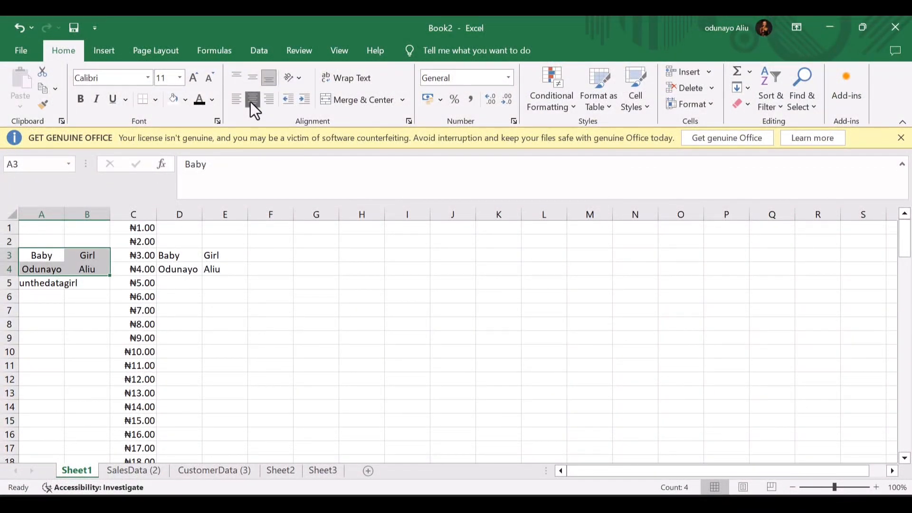
click(236, 100)
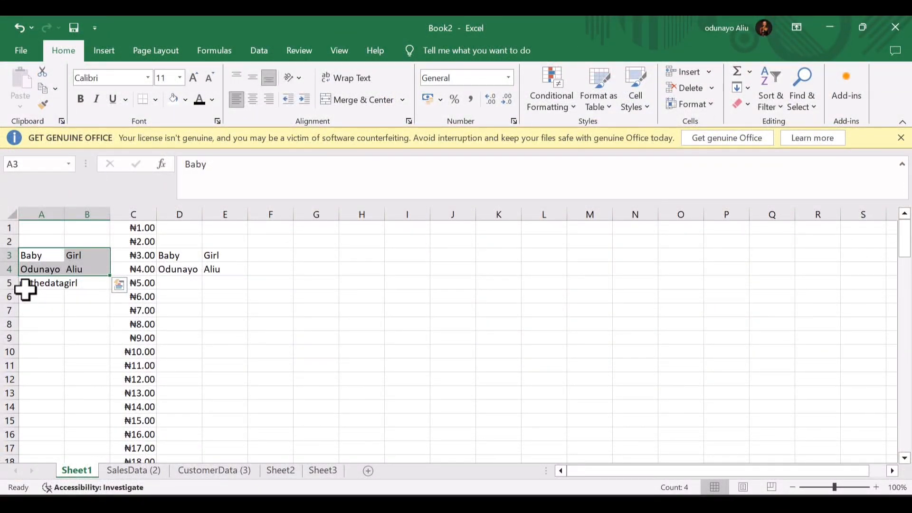
- Start a formula in F3, then cancel it
click(285, 257)
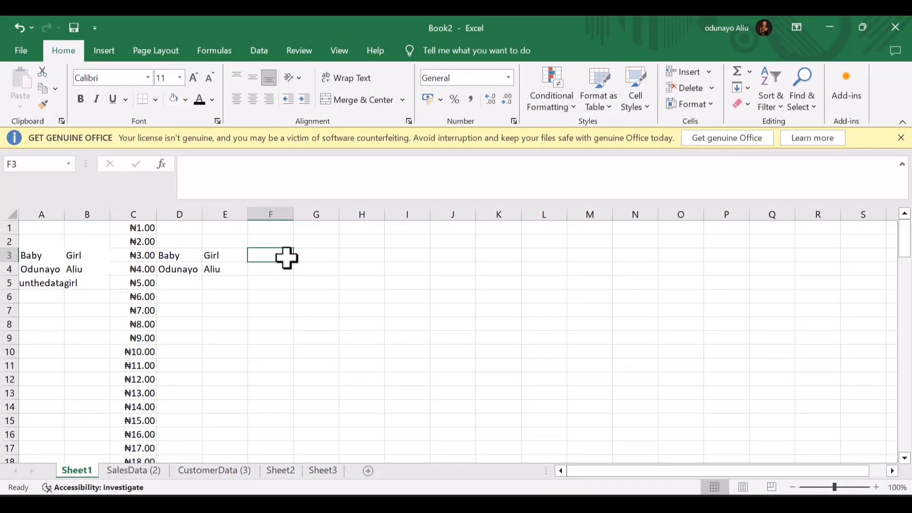
text(=)
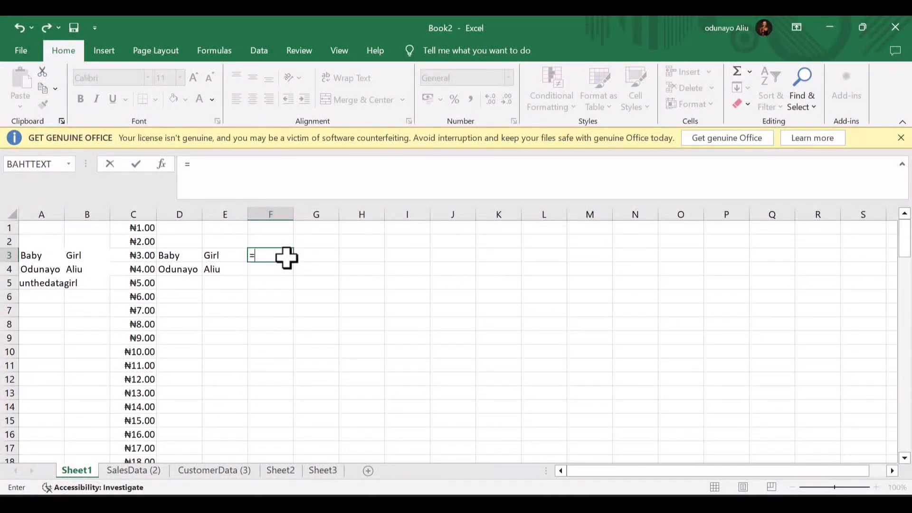
text(co)
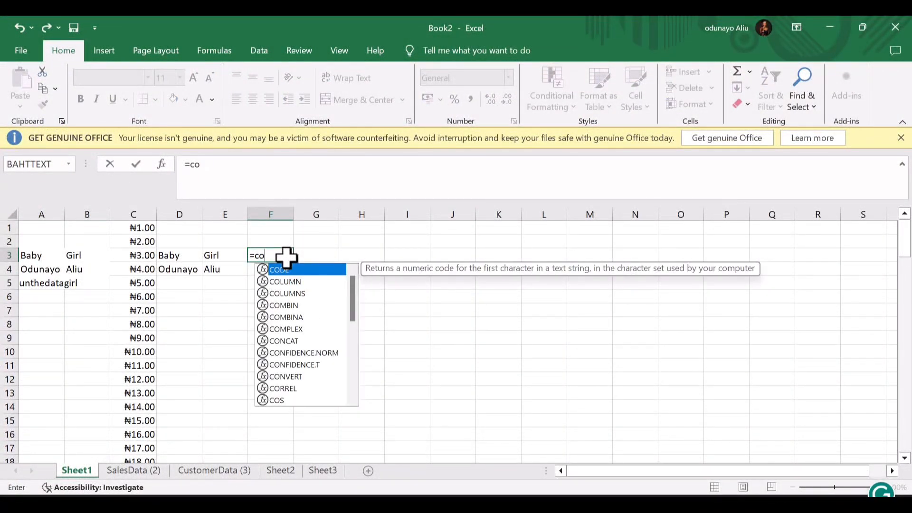
text(n)
key(BackSpace)
key(BackSpace)
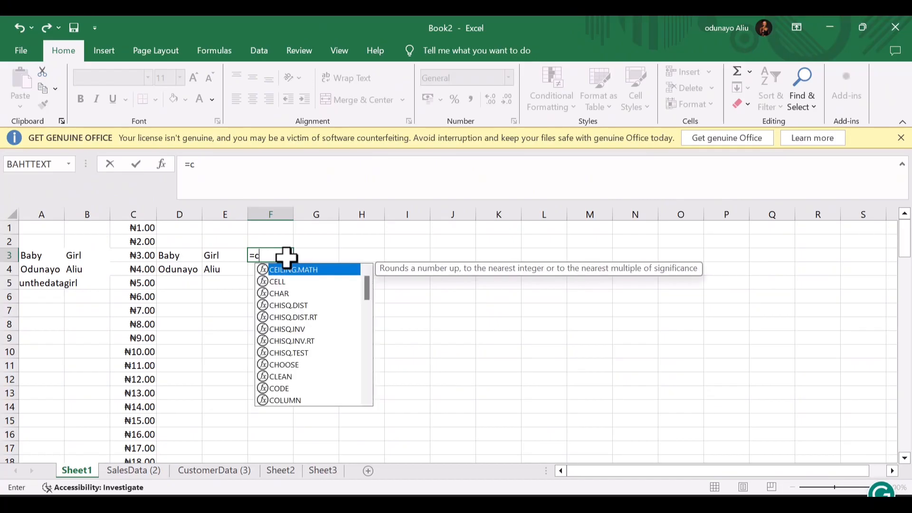
key(BackSpace)
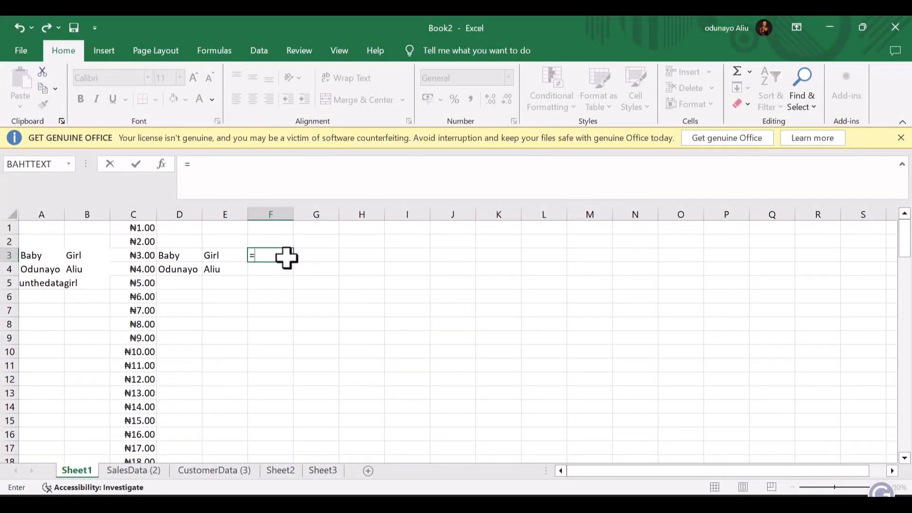
key(Escape)
- Enter =SUM(C1,C2) in F1 to show ₦3.00
click(266, 228)
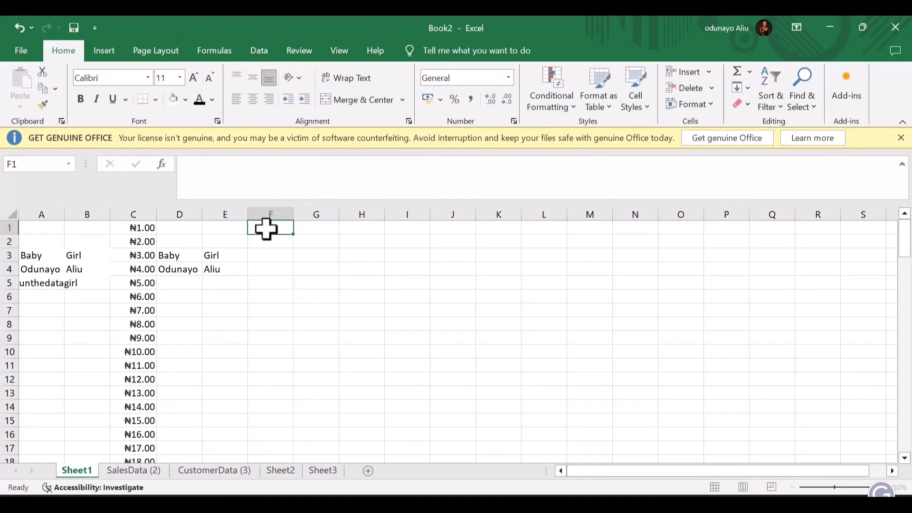
text(=)
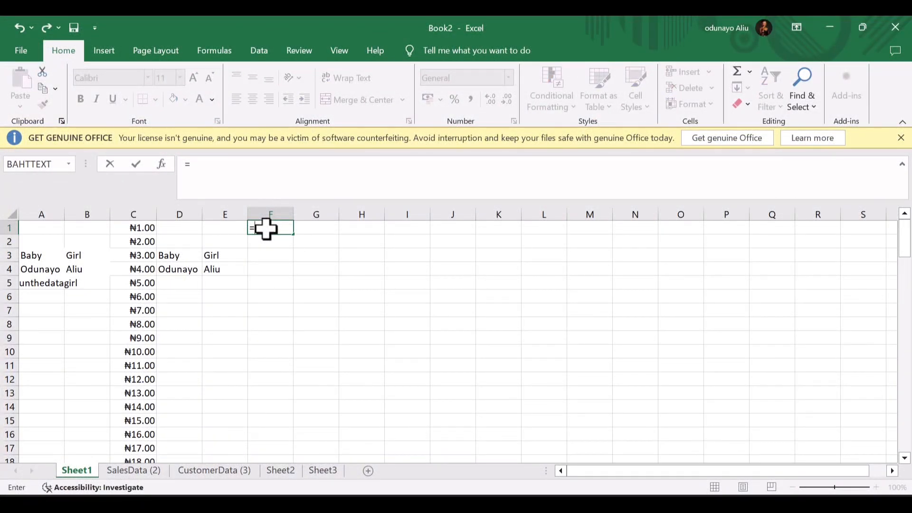
text(sum)
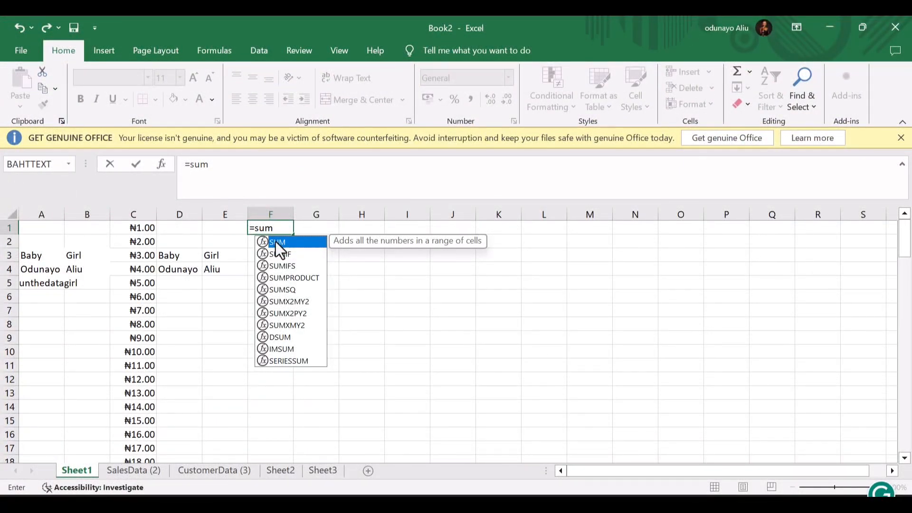
double_click(286, 241)
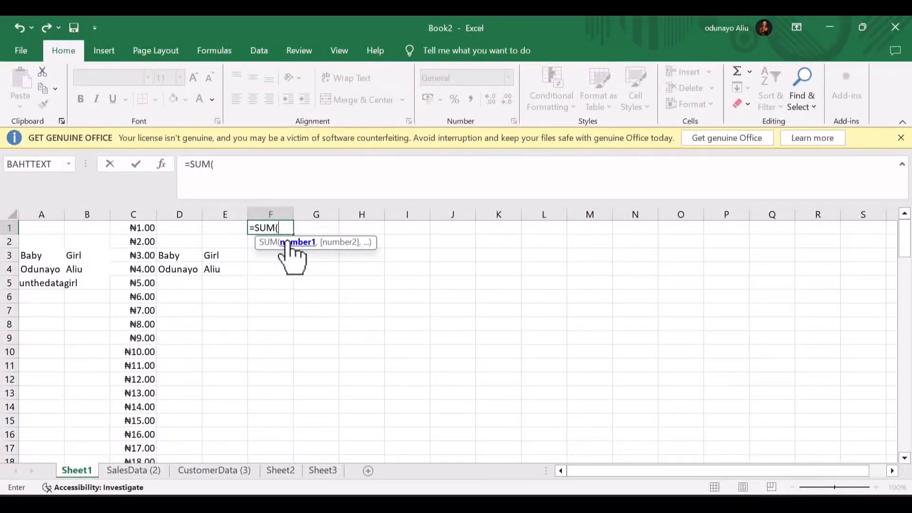
text(c2)
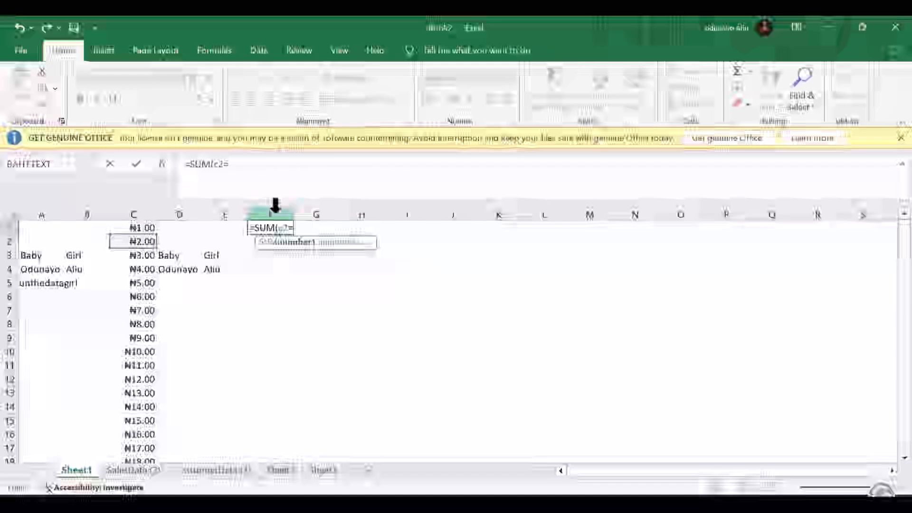
key(BackSpace)
text(1)
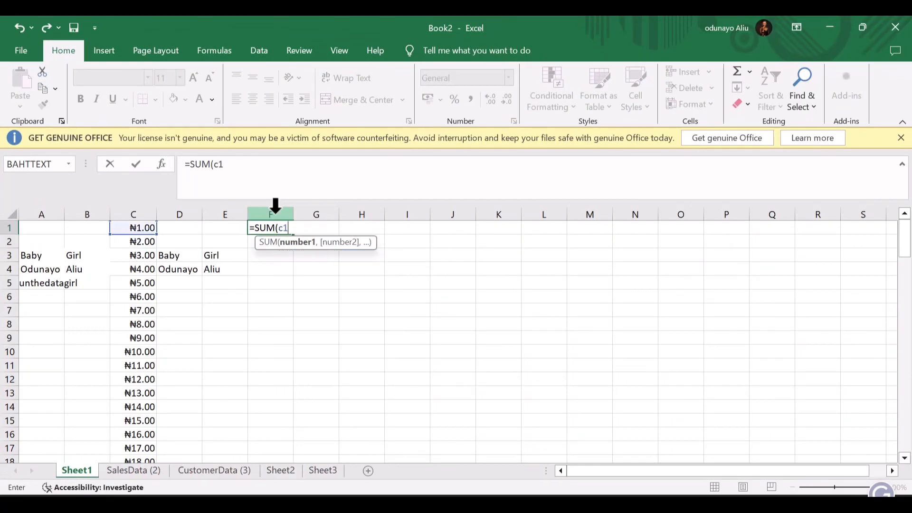
text(,c)
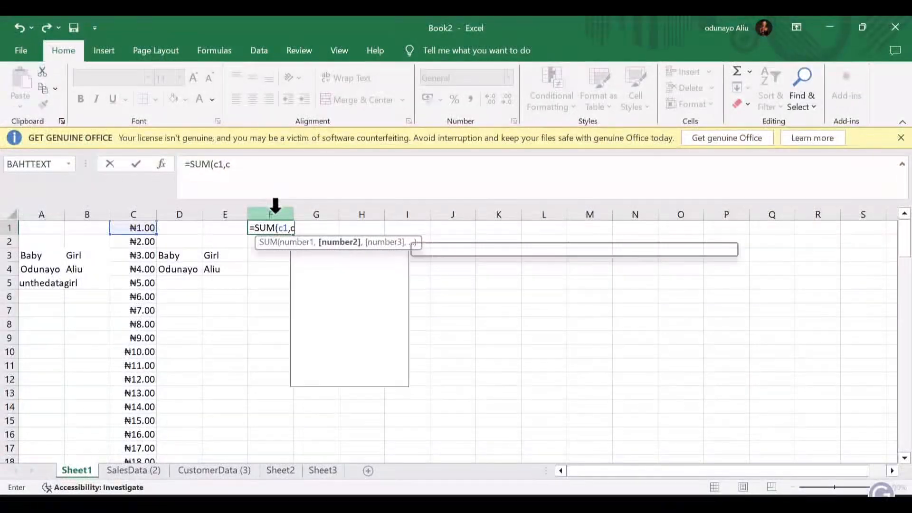
text(2))
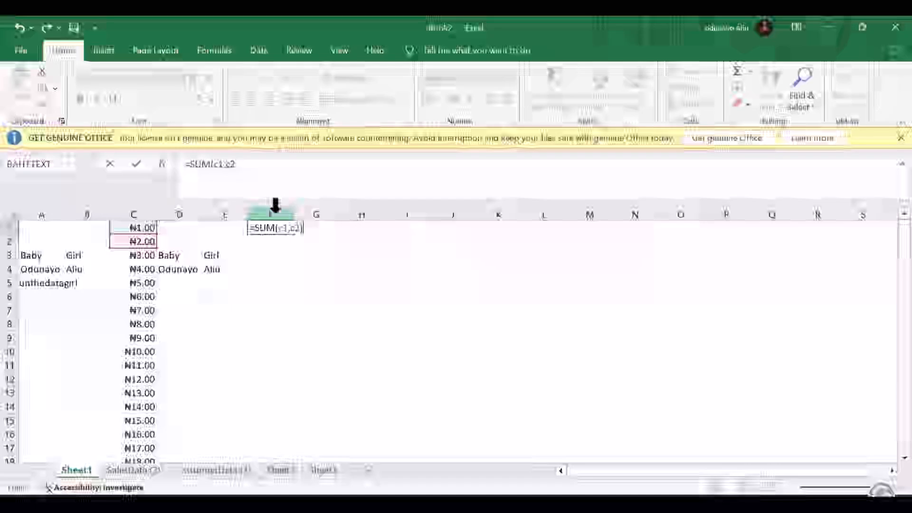
key(Return)
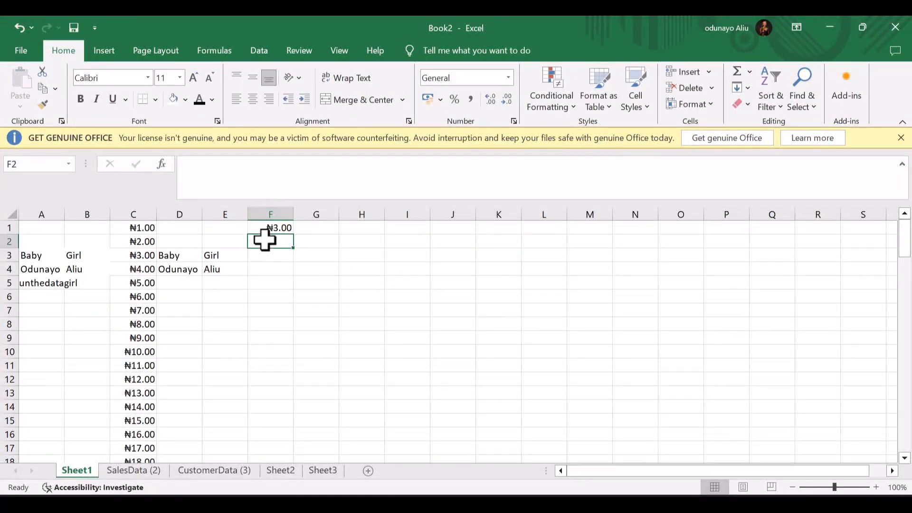
- Fill the F1 sum formula down to F100 and check the copied formula in F3
click(271, 229)
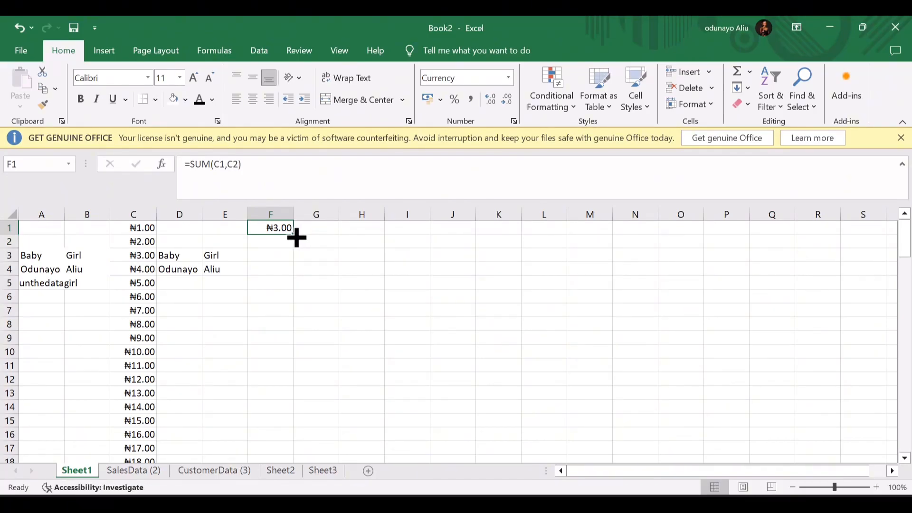
drag(296, 236, 293, 383)
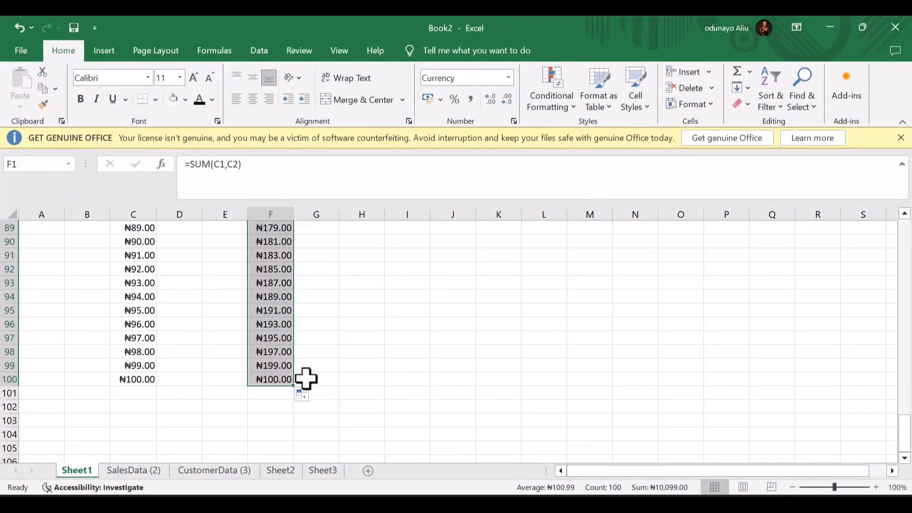
click(307, 392)
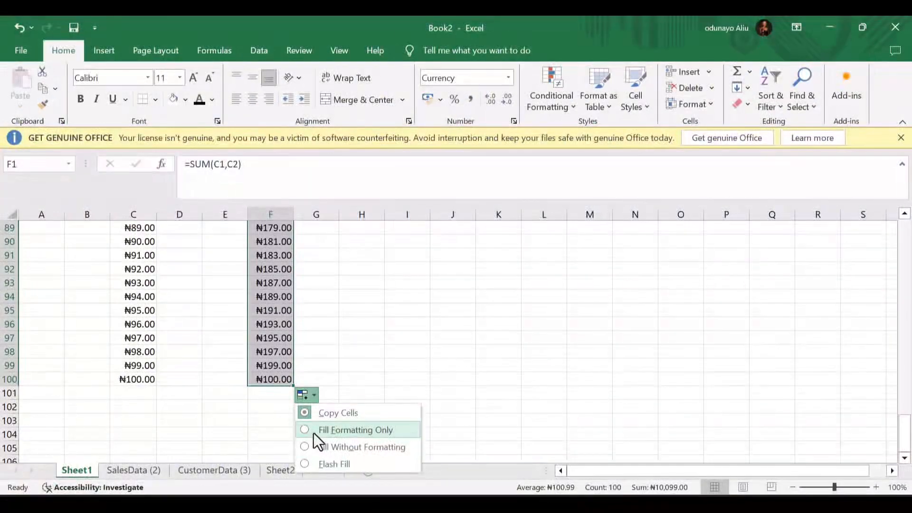
click(303, 468)
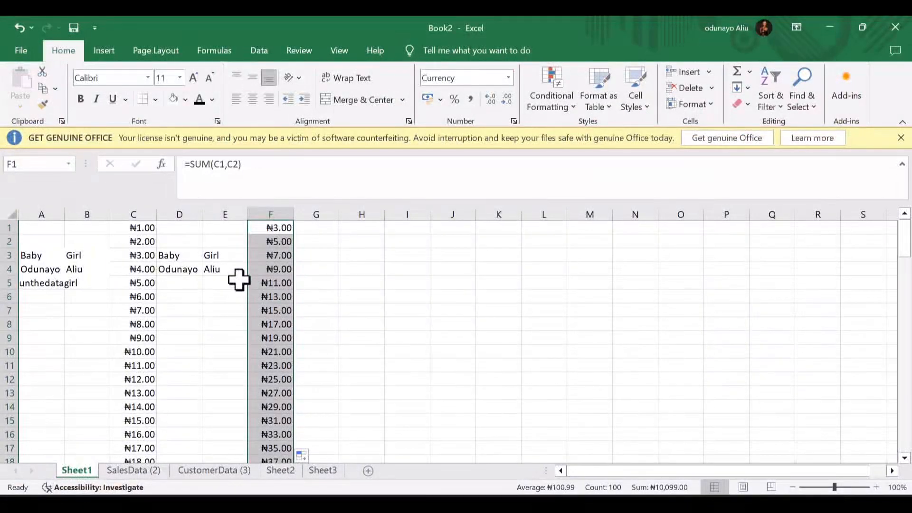
click(266, 259)
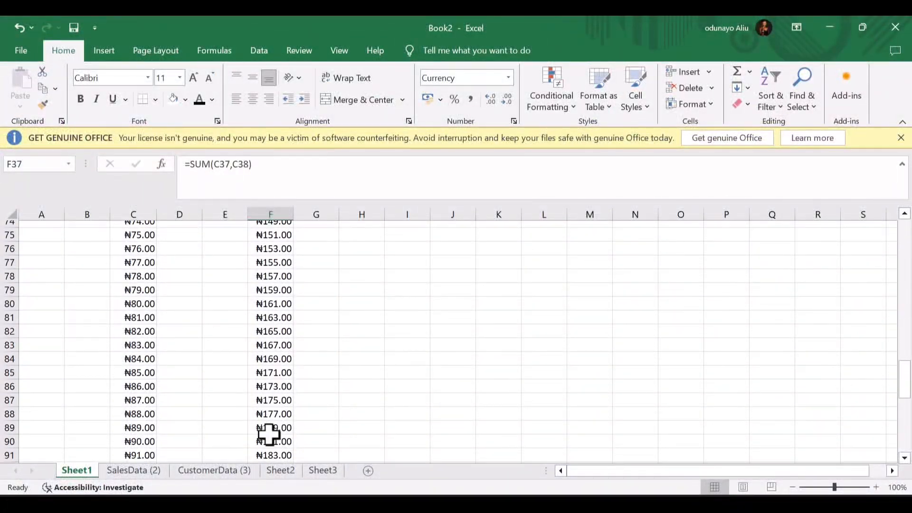
scroll(271, 434, down, 6)
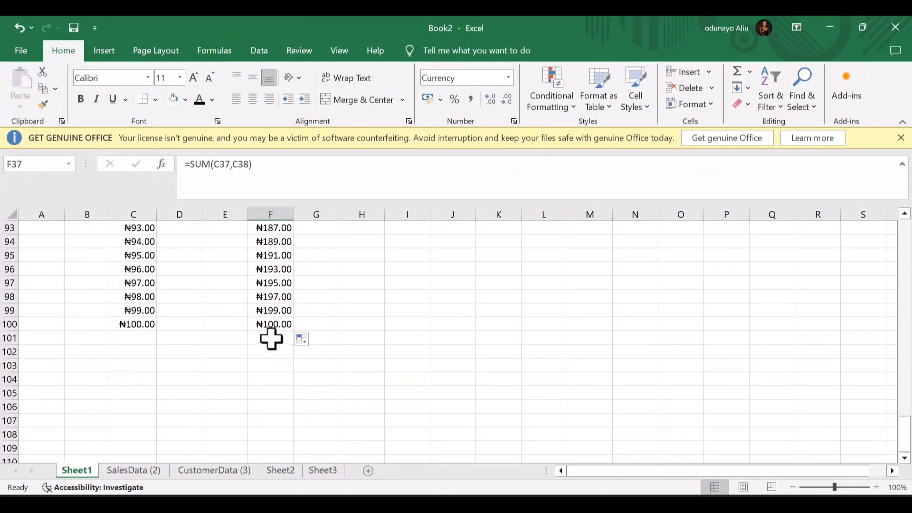
scroll(255, 313, up, 20)
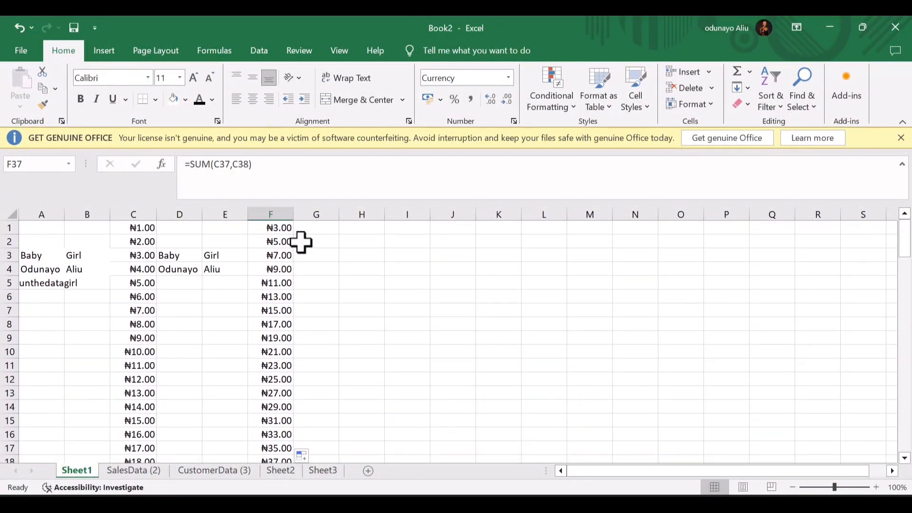
click(288, 232)
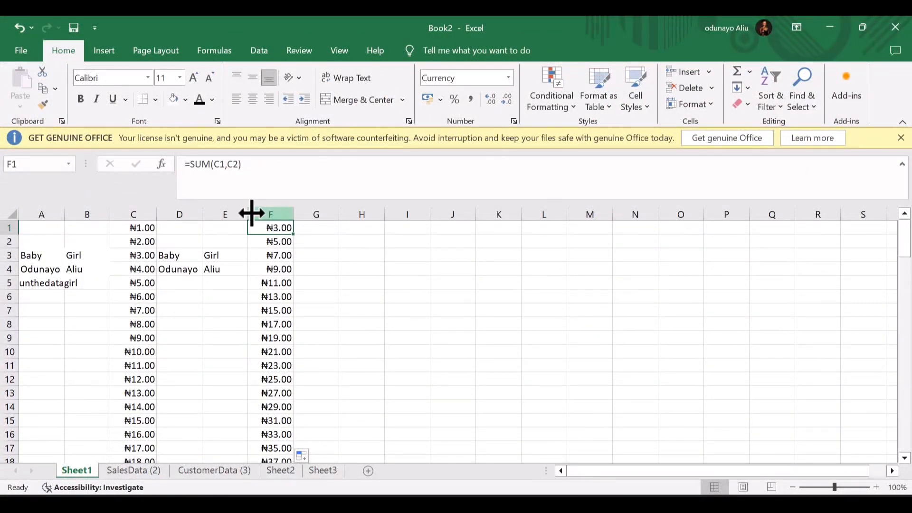
- Change the F1 formula to =SUM($C$1,C2) and fill it down column F
click(218, 166)
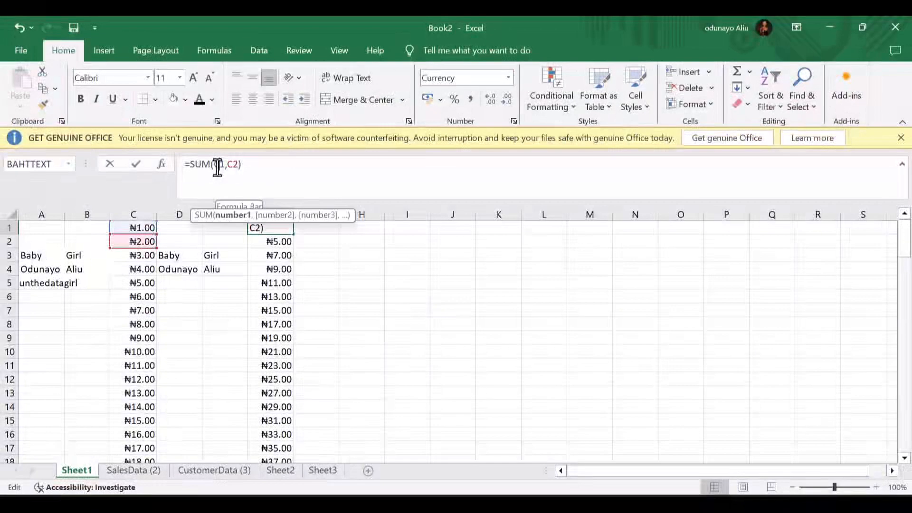
text($C$)
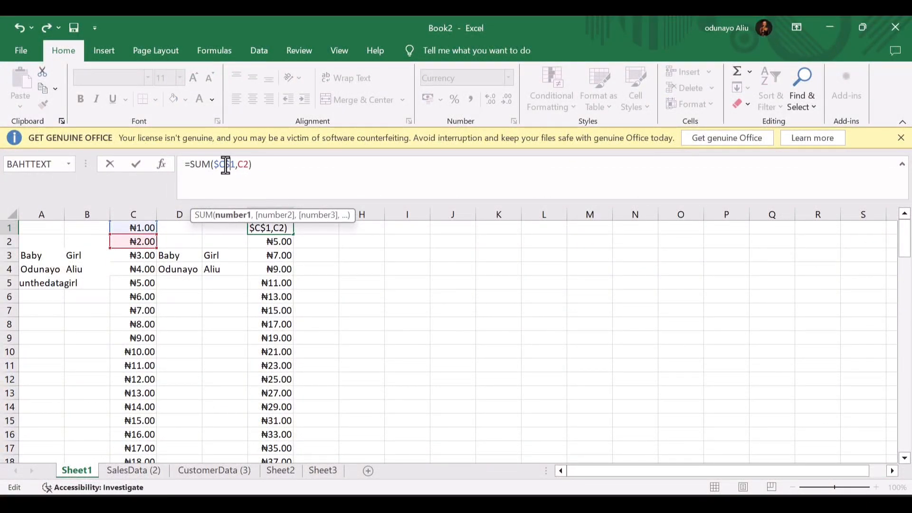
key(Return)
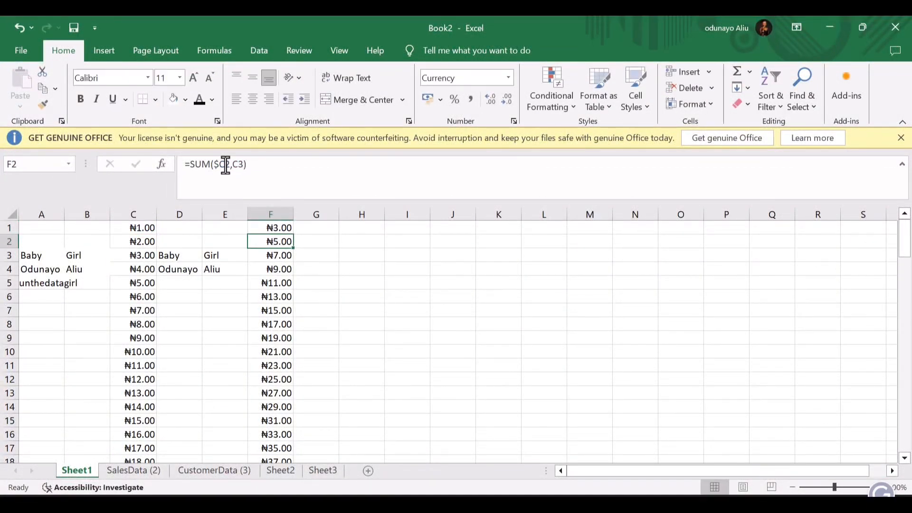
click(269, 231)
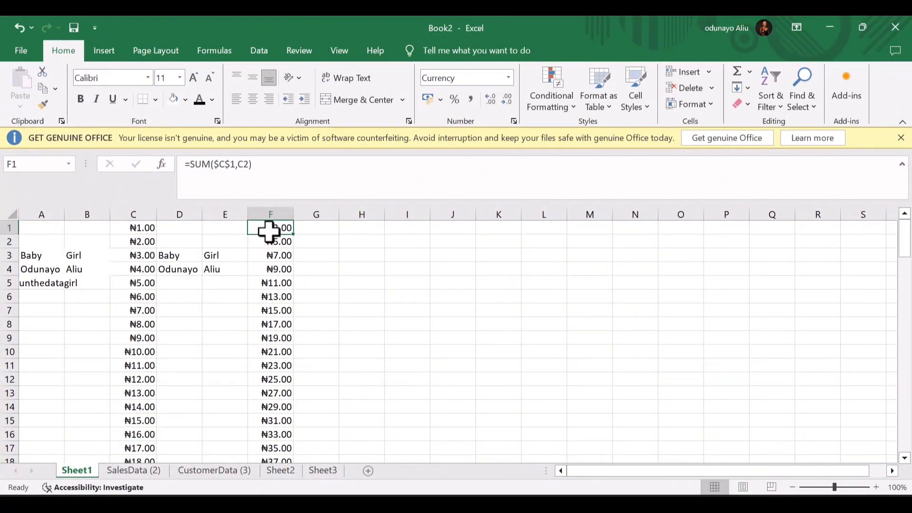
double_click(296, 234)
click(267, 283)
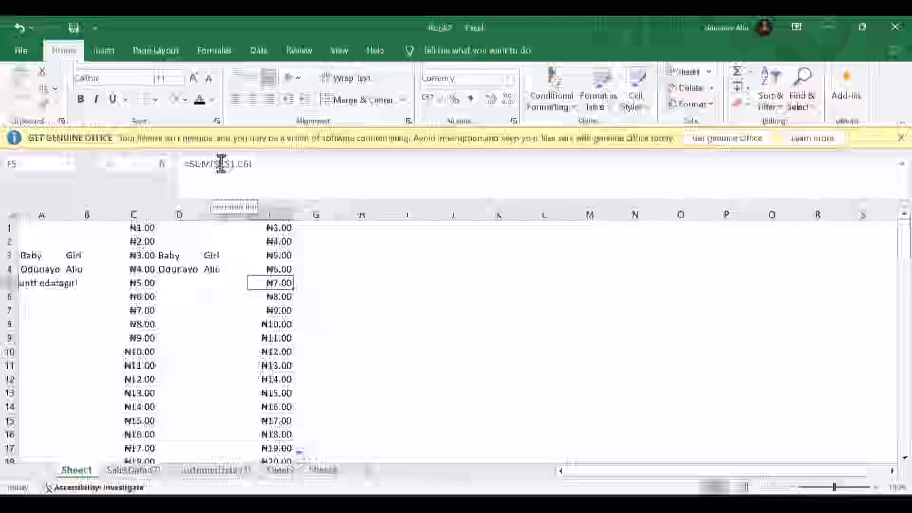
double_click(281, 229)
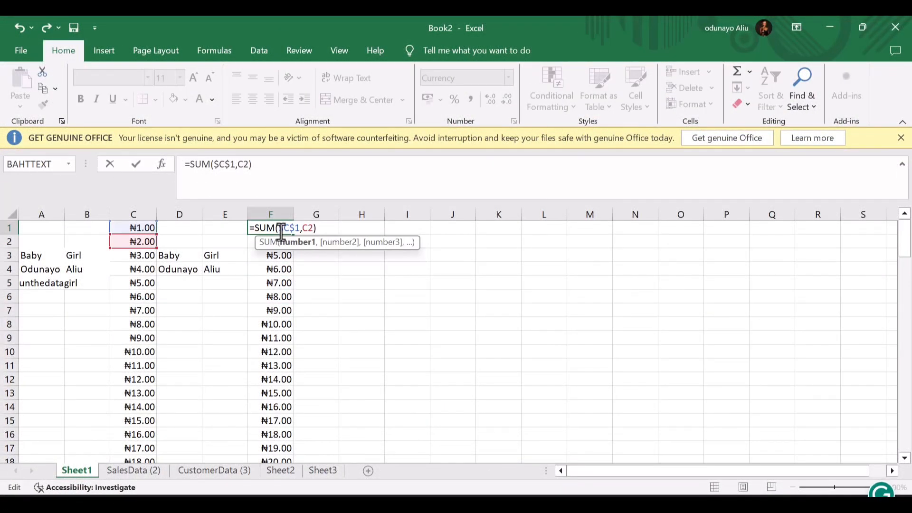
key(Return)
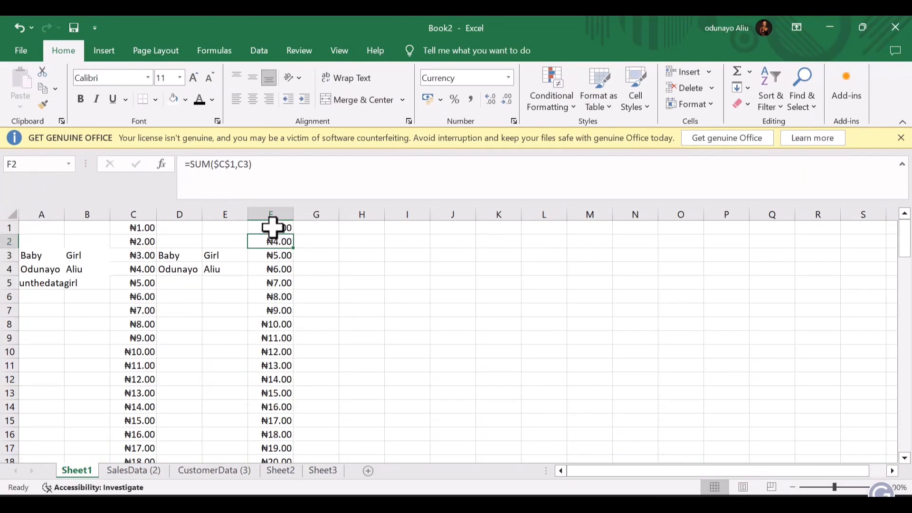
- Refill the anchored formula to F100 and confirm F2 and F4 use $C$1
click(271, 228)
double_click(293, 235)
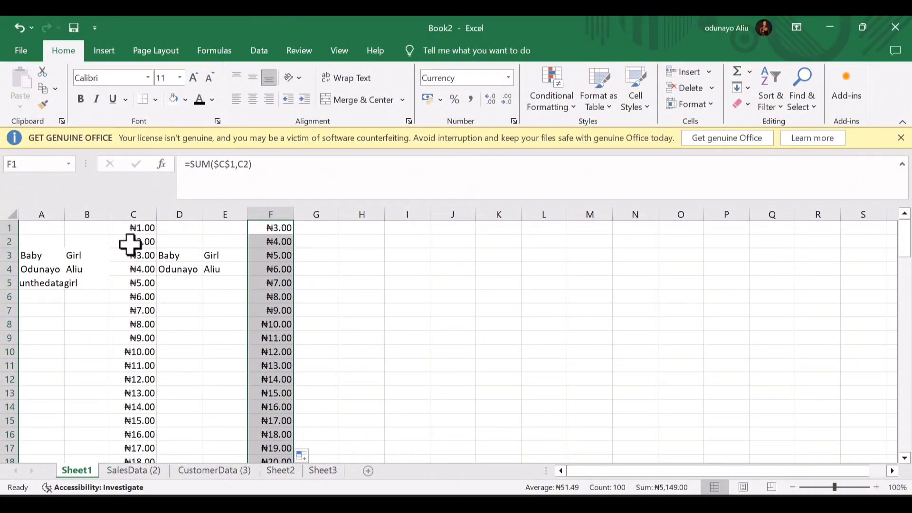
click(282, 241)
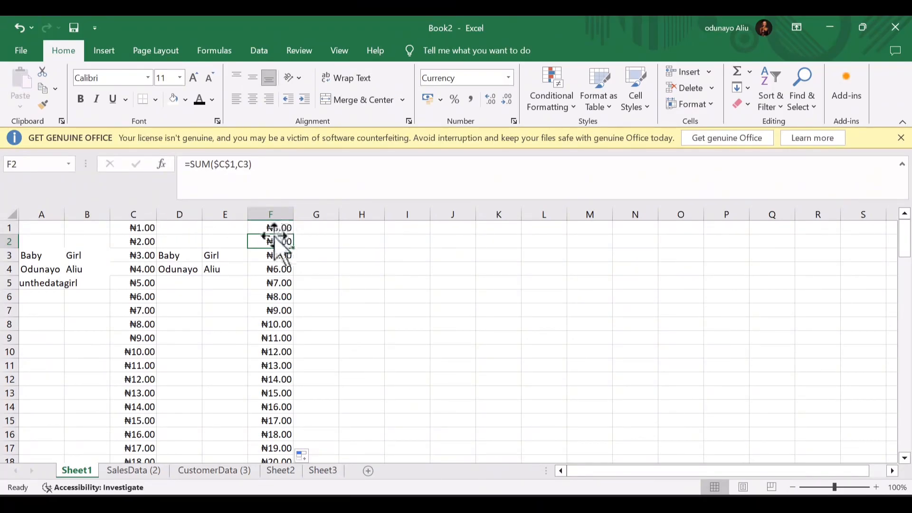
click(266, 255)
click(278, 273)
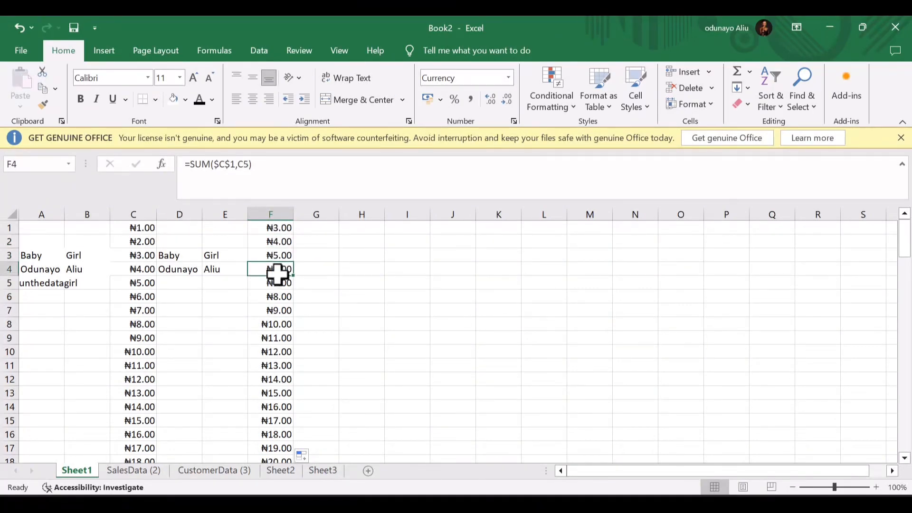
double_click(277, 269)
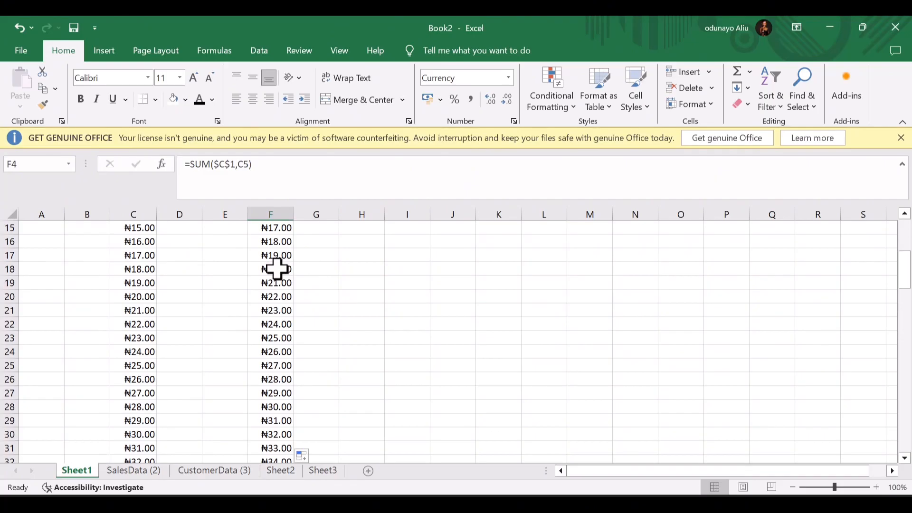
scroll(277, 269, down, 20)
scroll(277, 270, down, 5)
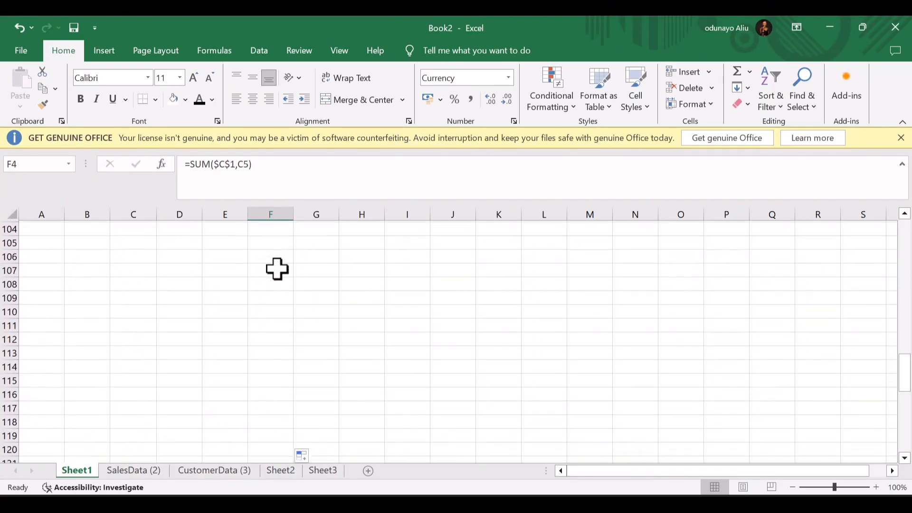
scroll(277, 269, up, 9)
scroll(277, 269, down, 4)
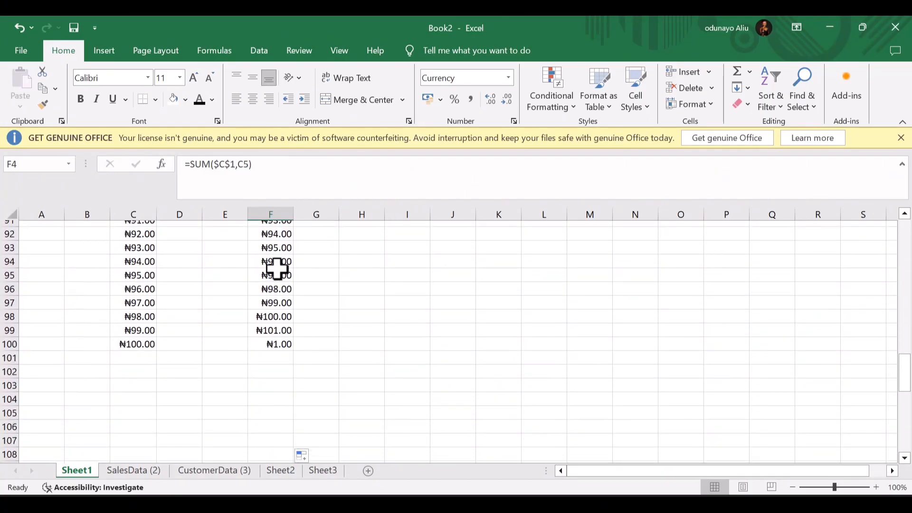
scroll(277, 269, up, 19)
scroll(277, 269, down, 11)
scroll(277, 270, down, 11)
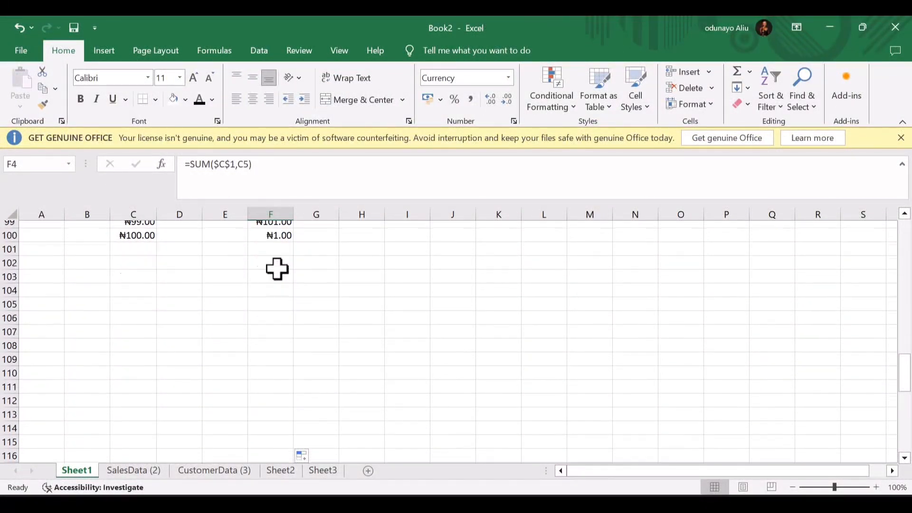
scroll(277, 269, up, 20)
click(364, 230)
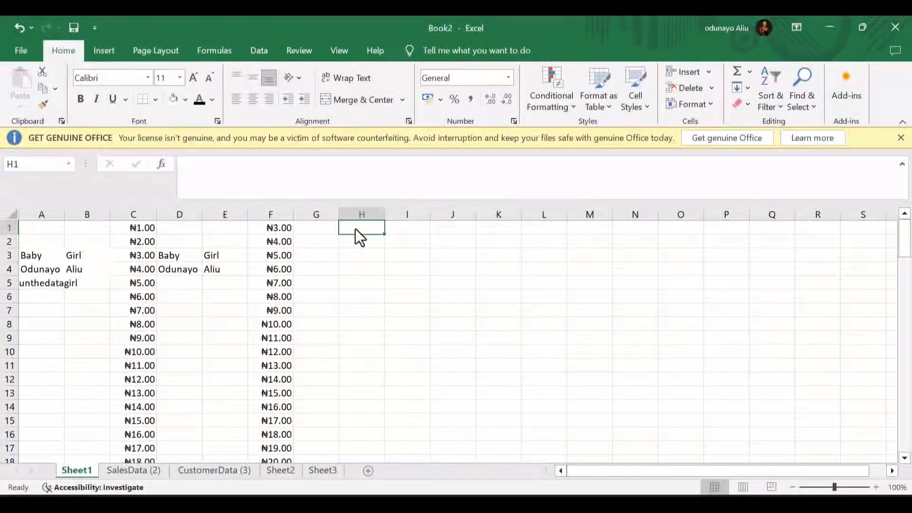
- Enter =C1+C2 in H1 and fill it down column H to row 100
text(=)
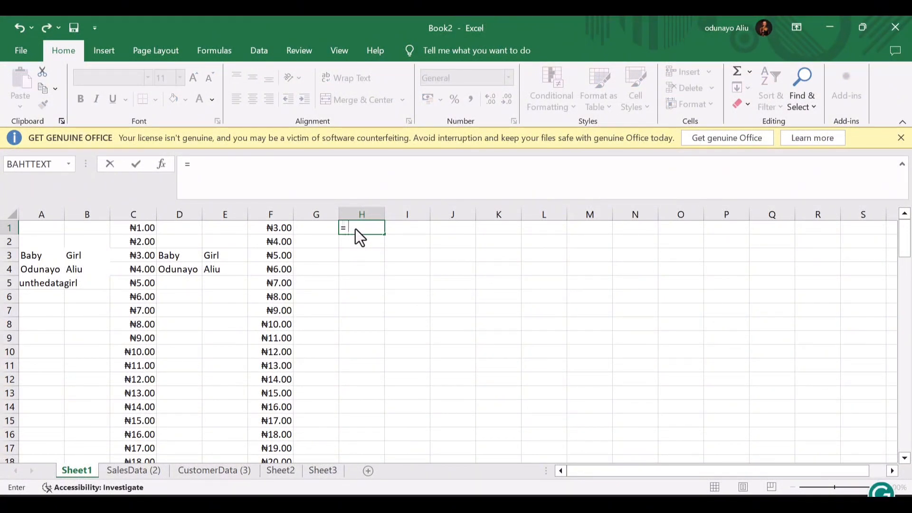
text(c)
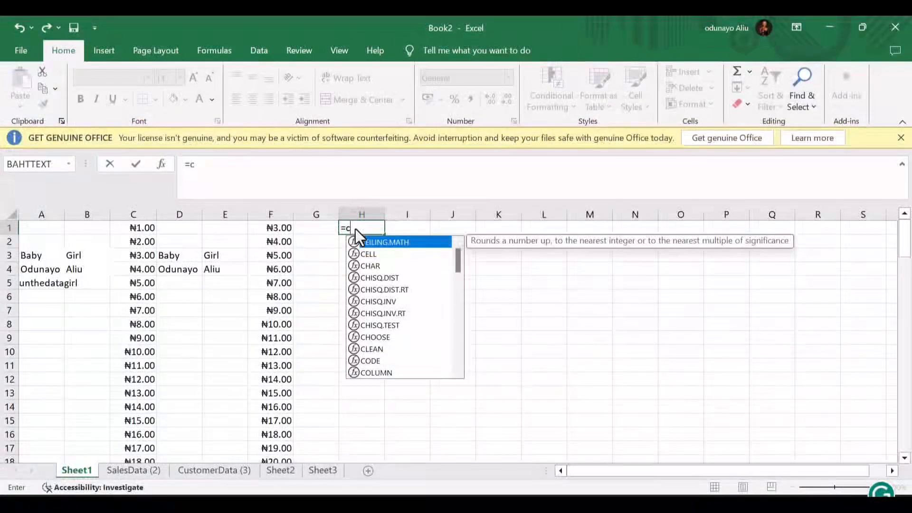
text(1)
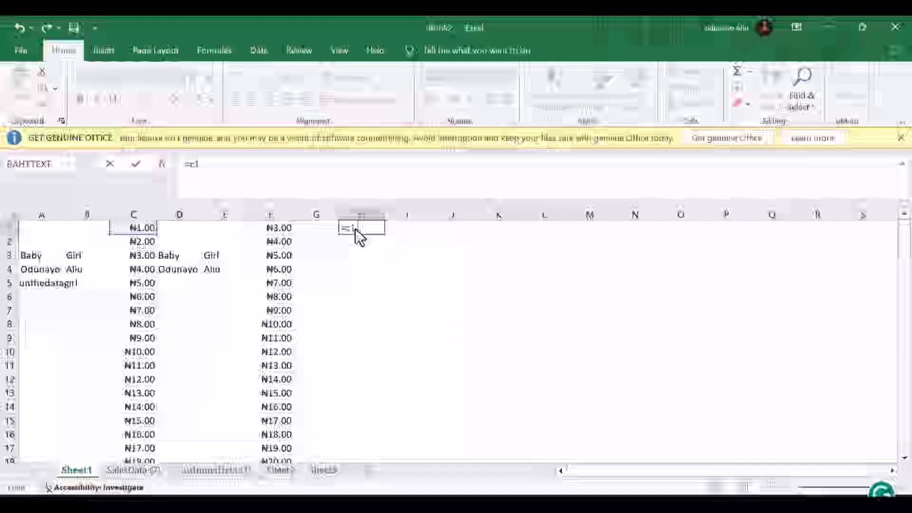
text( =)
text(+ )
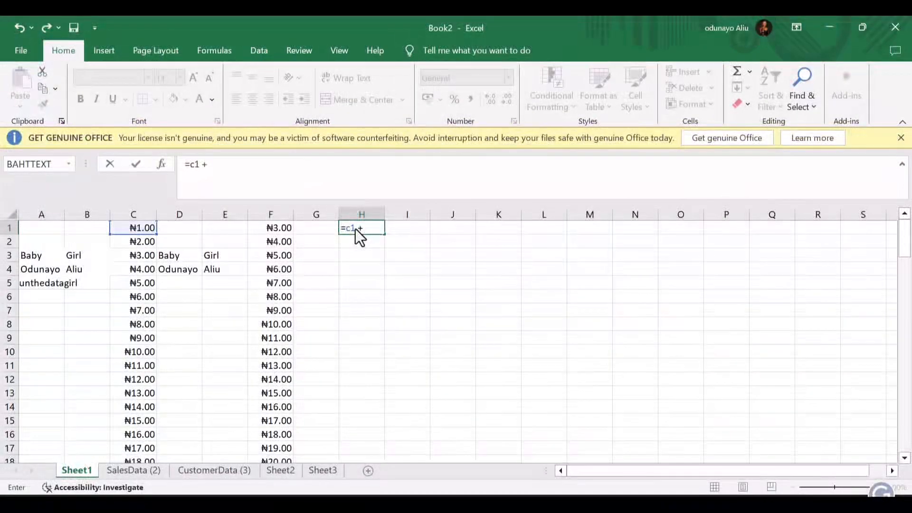
text(c2)
key(Return)
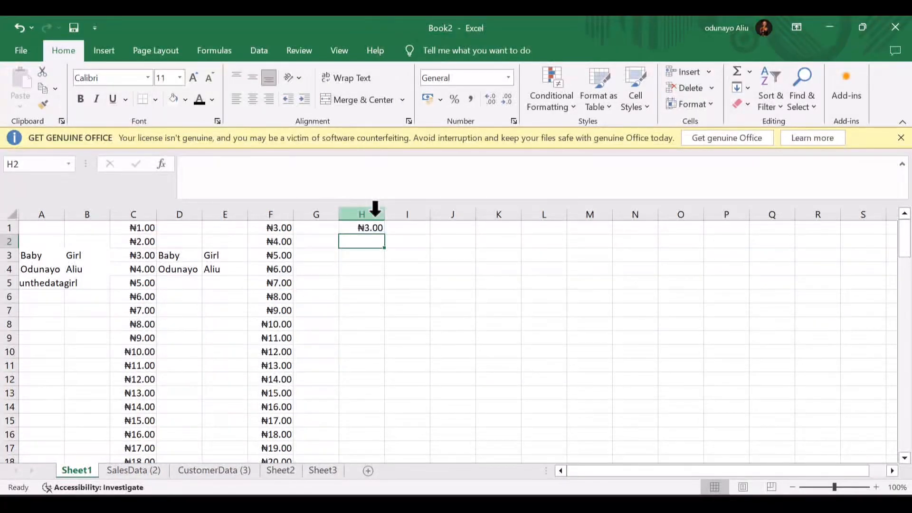
click(374, 213)
click(367, 230)
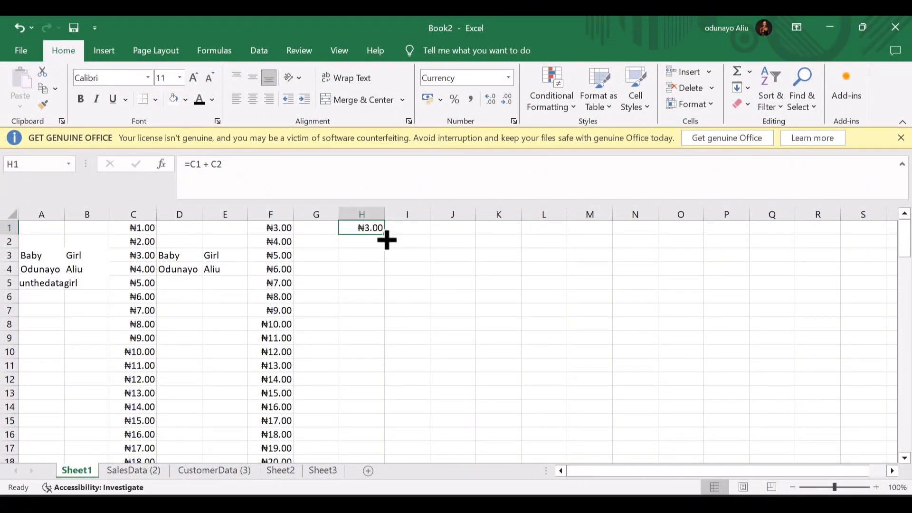
drag(388, 240, 375, 411)
- Compare the copied formulas in H2, H3 and H4 with those in F1 and F3
scroll(306, 370, up, 4)
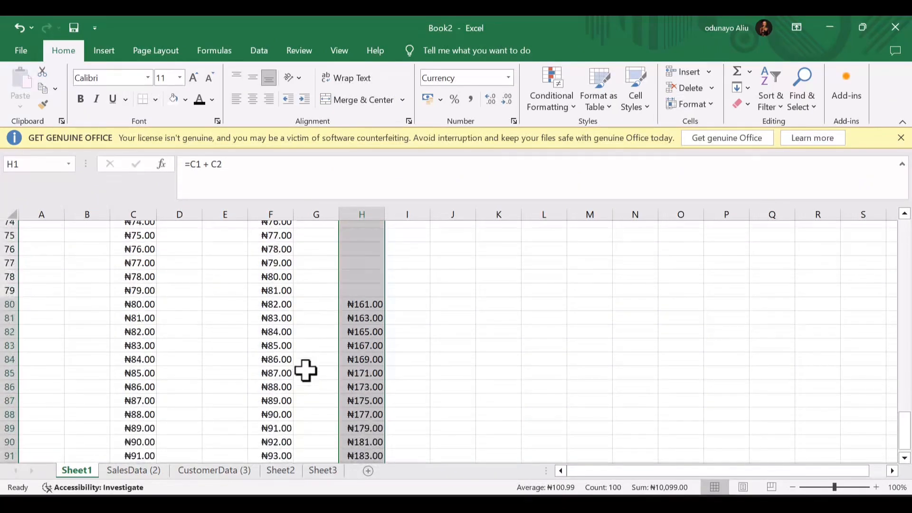
scroll(305, 370, up, 20)
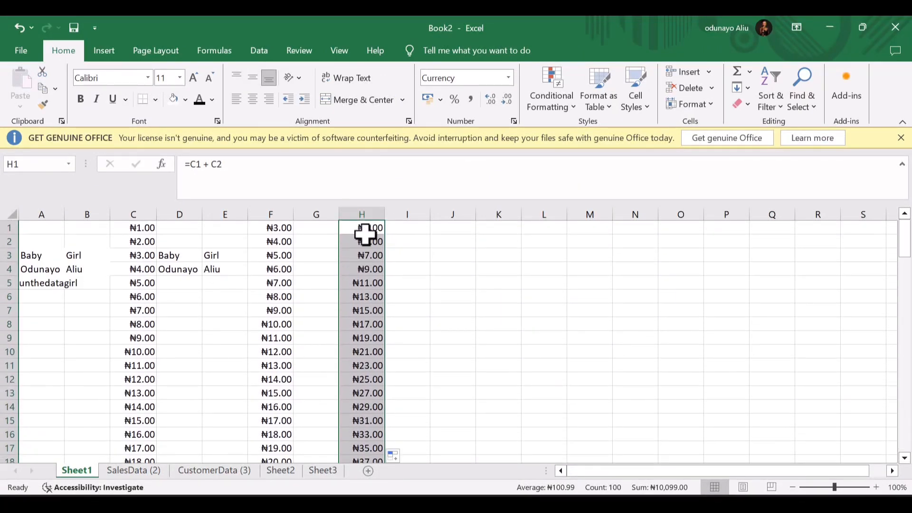
click(365, 238)
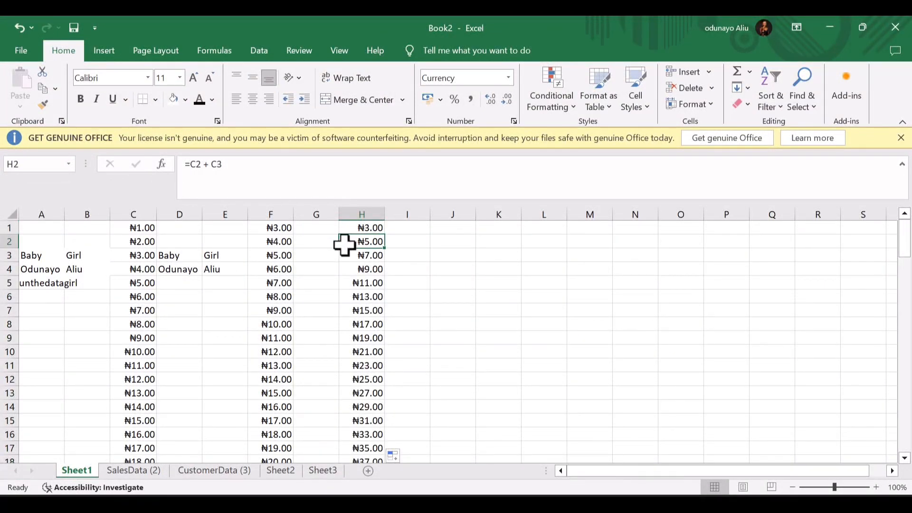
click(363, 266)
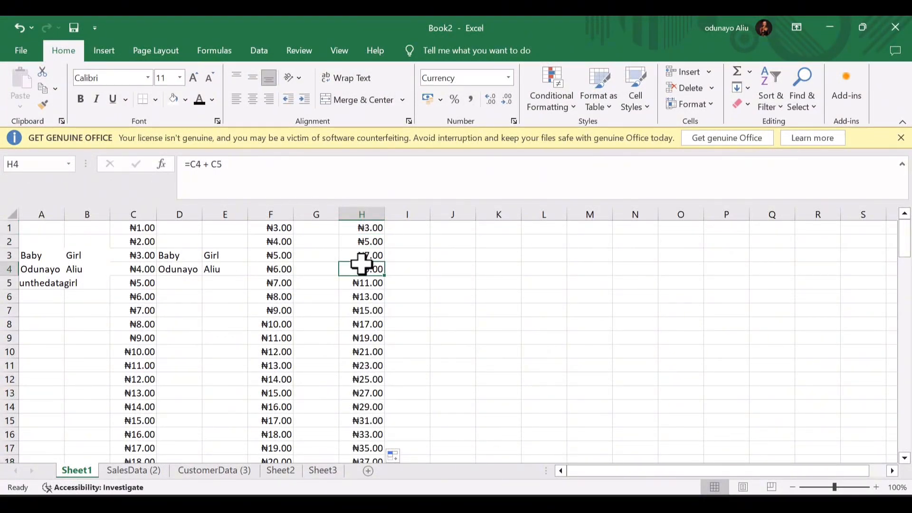
click(277, 229)
click(277, 252)
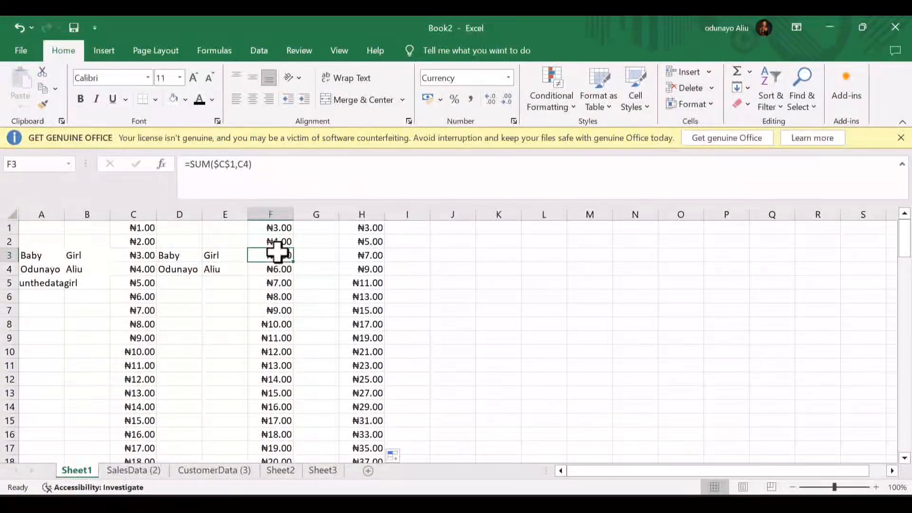
click(357, 256)
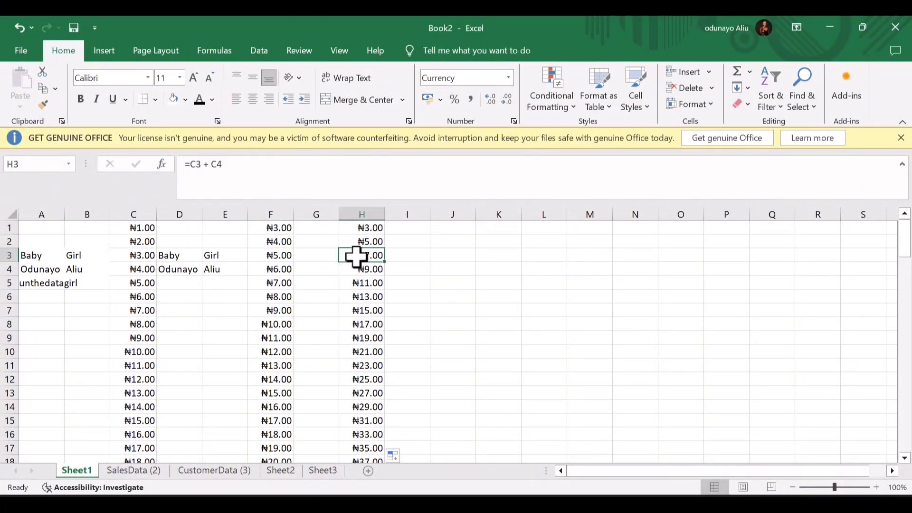
click(277, 227)
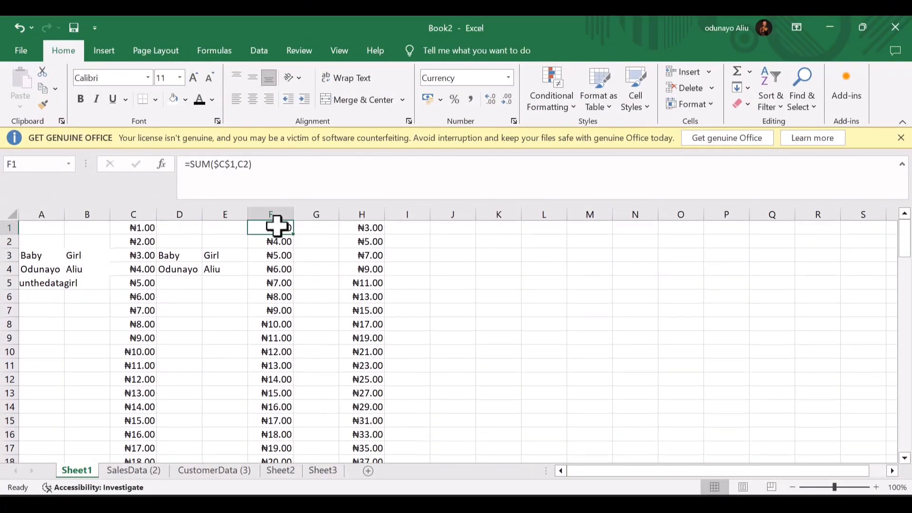
click(362, 229)
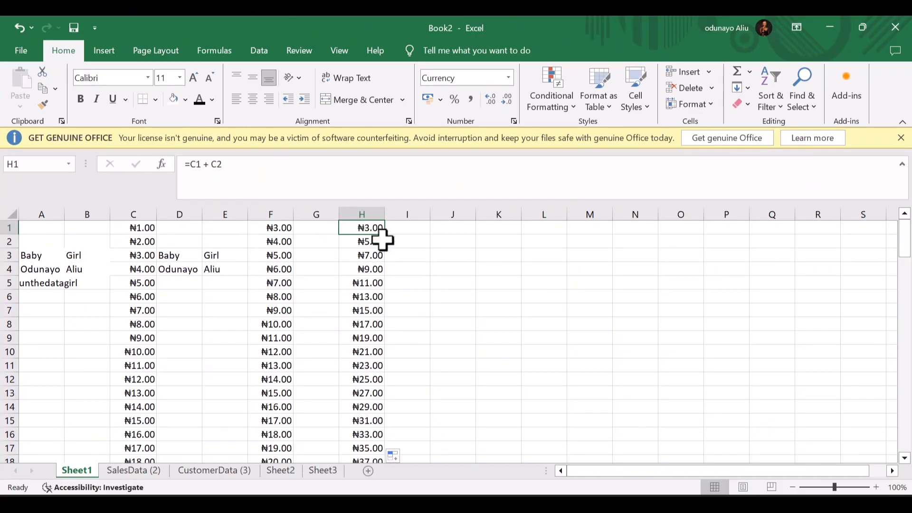
click(407, 231)
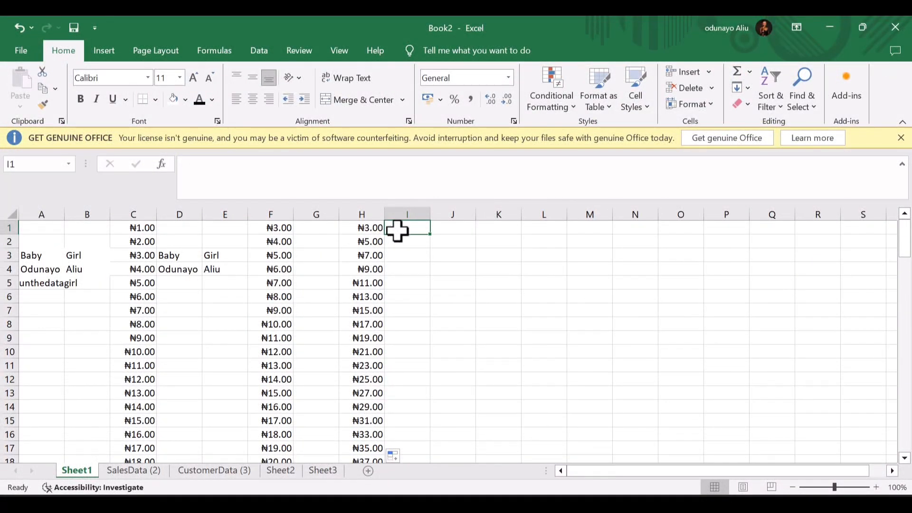
- Enter the difference formula =H1-F1 in cell I1
text(=)
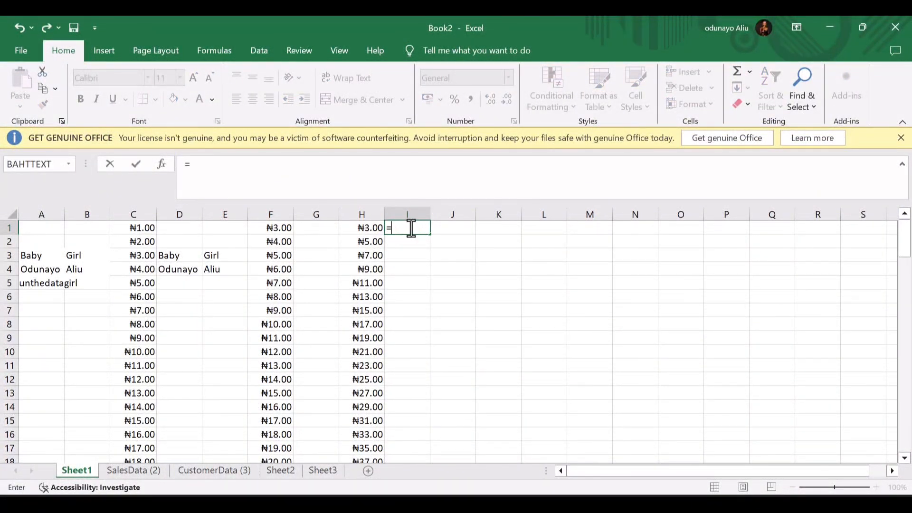
text(h2)
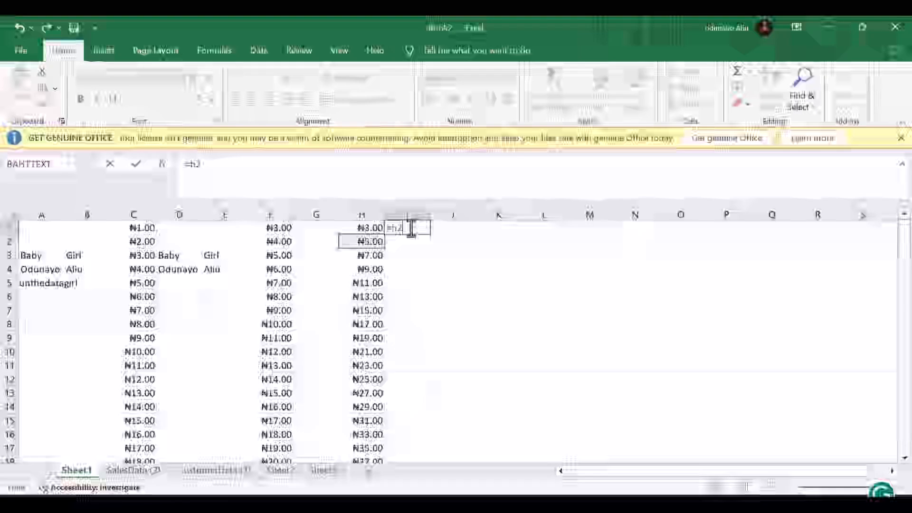
key(BackSpace)
text(1-)
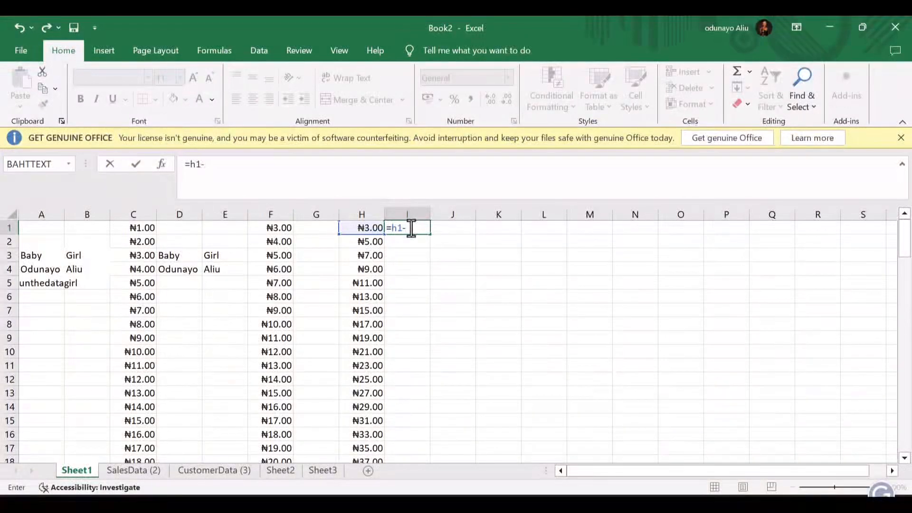
text(h3)
key(BackSpace)
key(BackSpace)
text(f1)
key(Return)
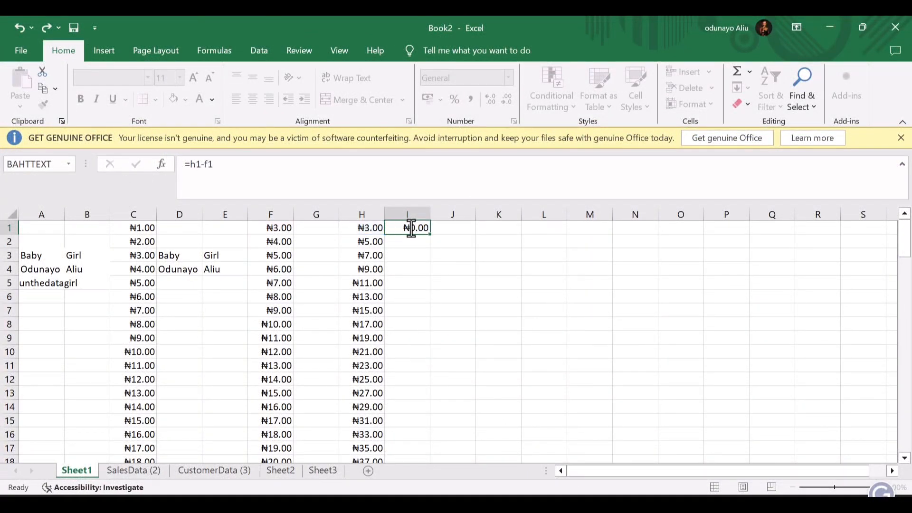
- Fill I1's formula down column I through row 100, ending at ₦99.00
click(412, 229)
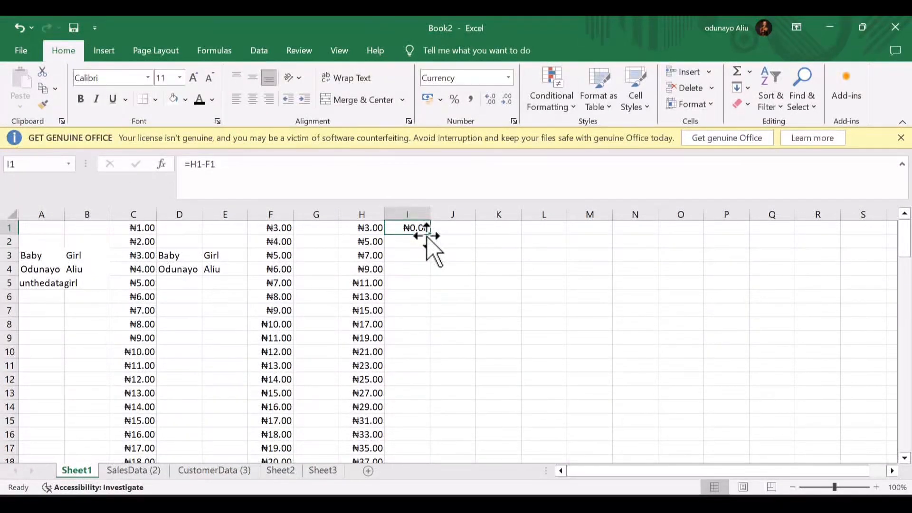
double_click(433, 238)
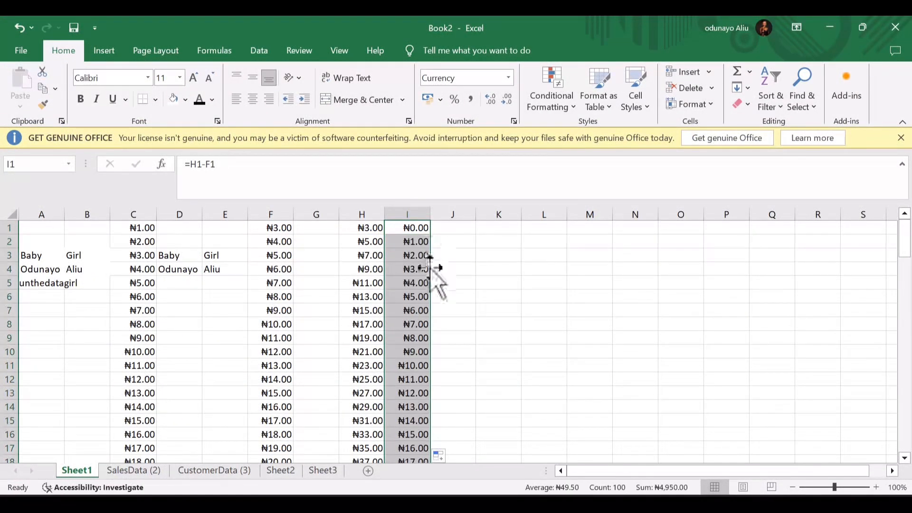
scroll(430, 268, down, 5)
scroll(430, 268, down, 20)
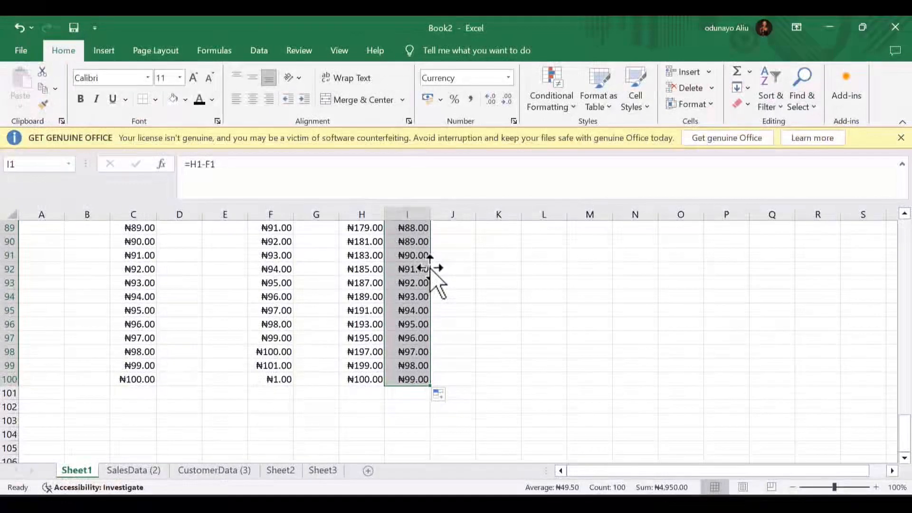
double_click(150, 396)
click(147, 407)
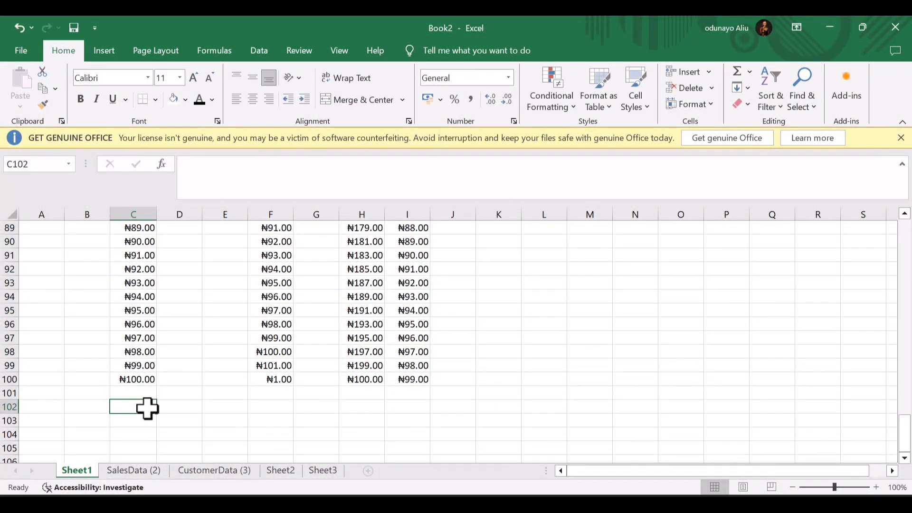
- Enter =SUM(C1:C100) in C102 so it shows ₦5,050.00
text(=)
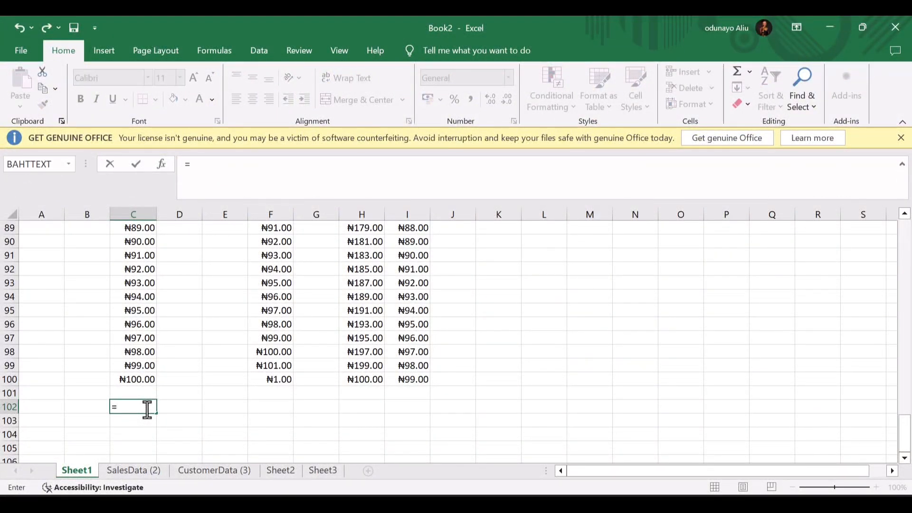
text(sum()
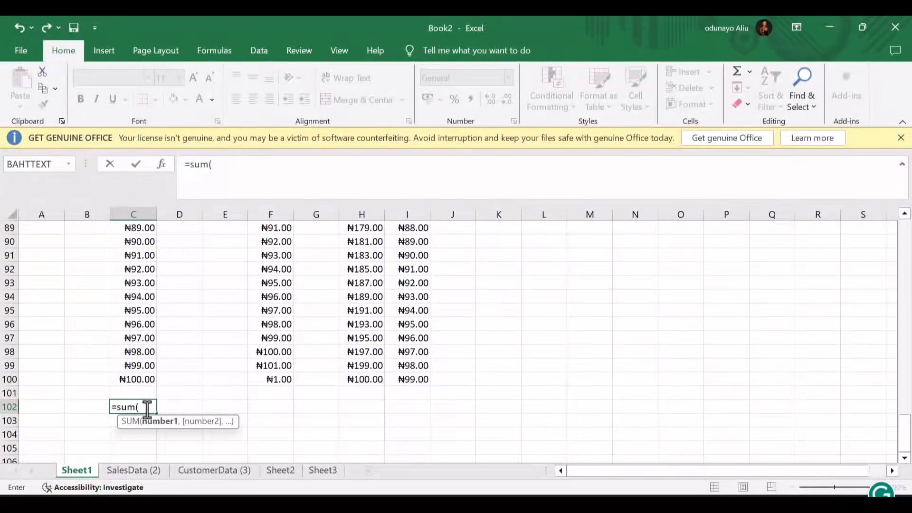
text(c1)
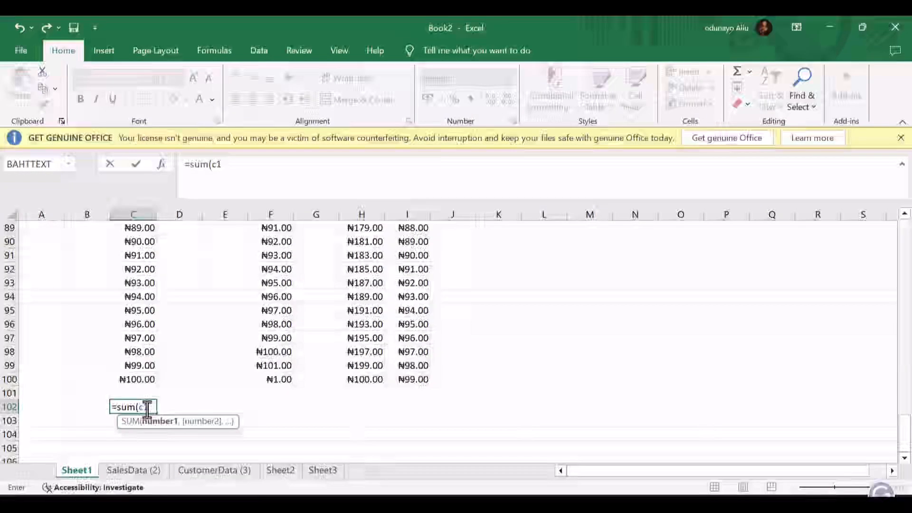
text(:c100)
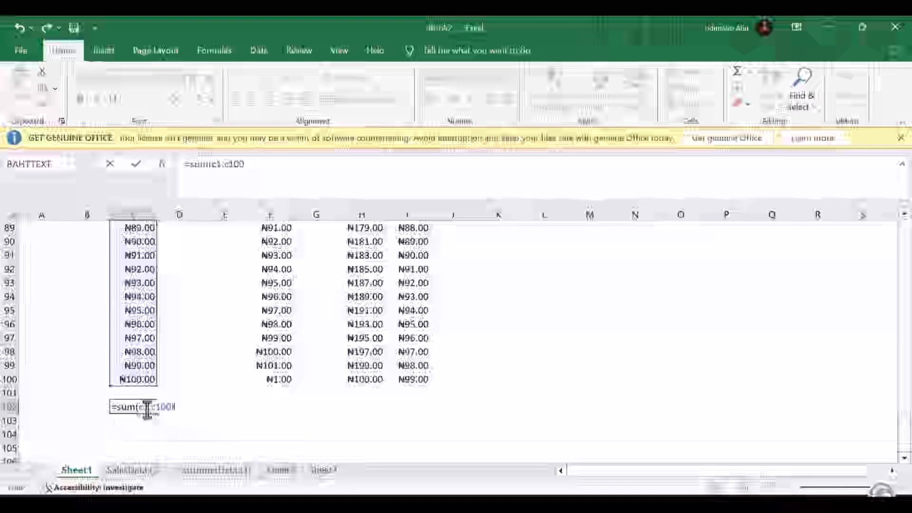
key(Return)
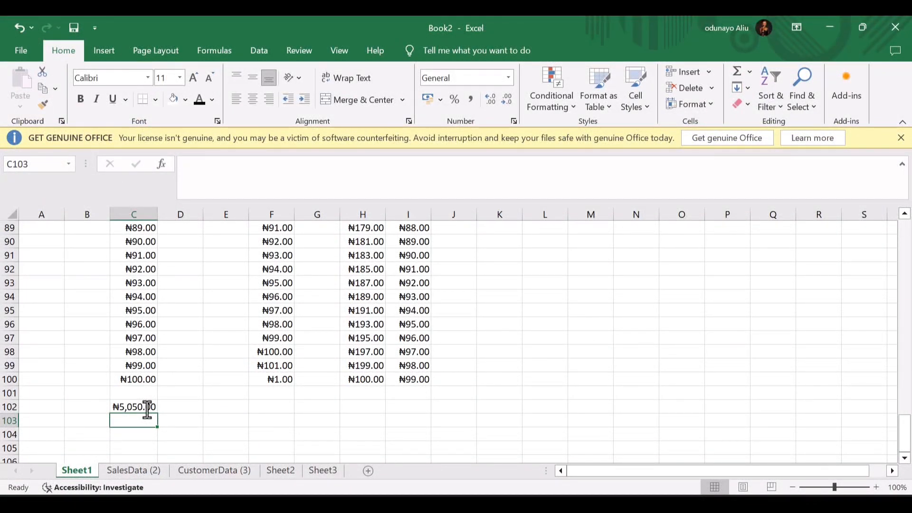
click(148, 408)
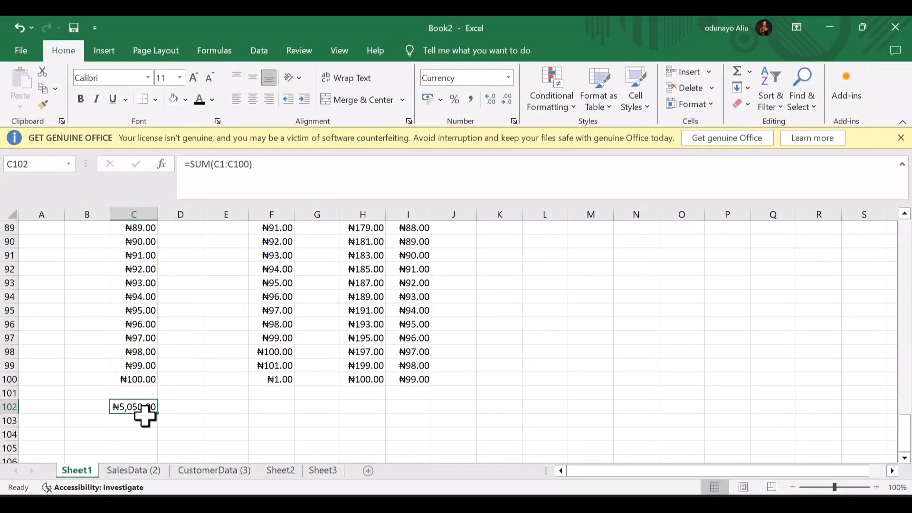
- Put =AVERAGE(C1:C100) in C103, giving ₦50.50
click(145, 416)
text(=)
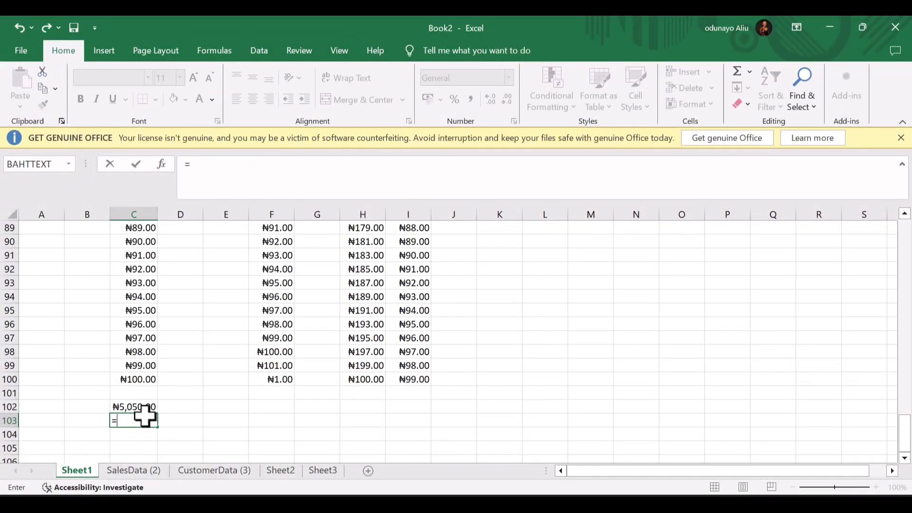
text(Av)
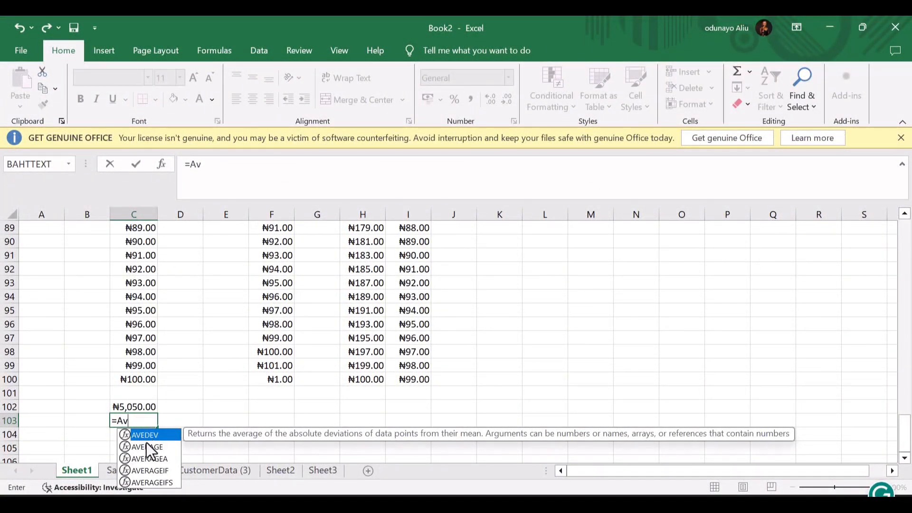
click(147, 448)
double_click(147, 447)
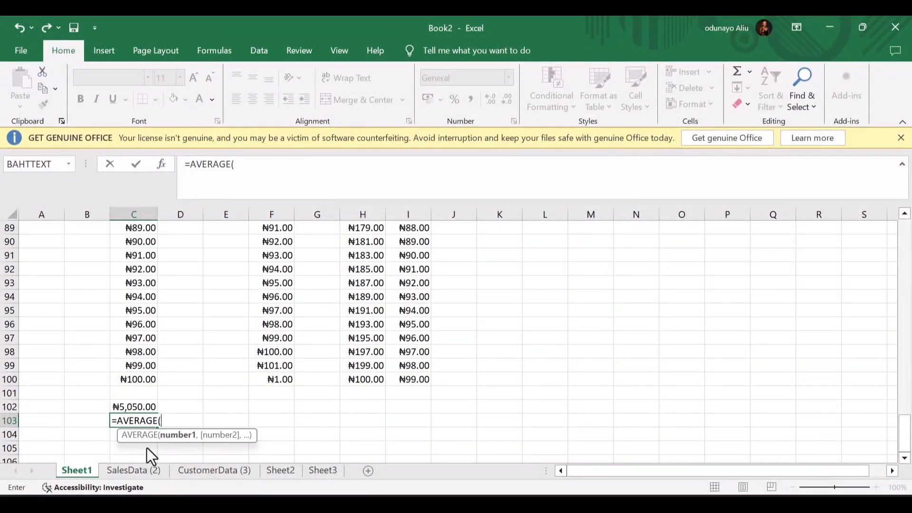
text(c1:c100)
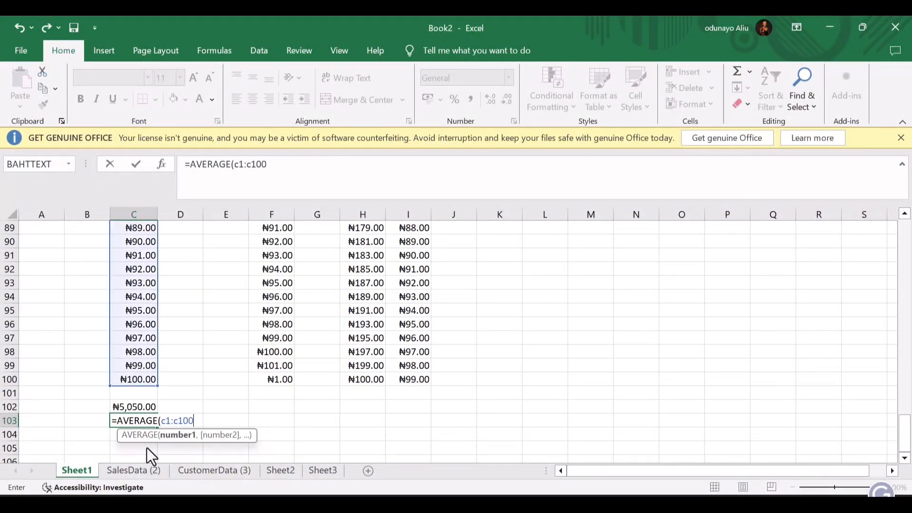
text())
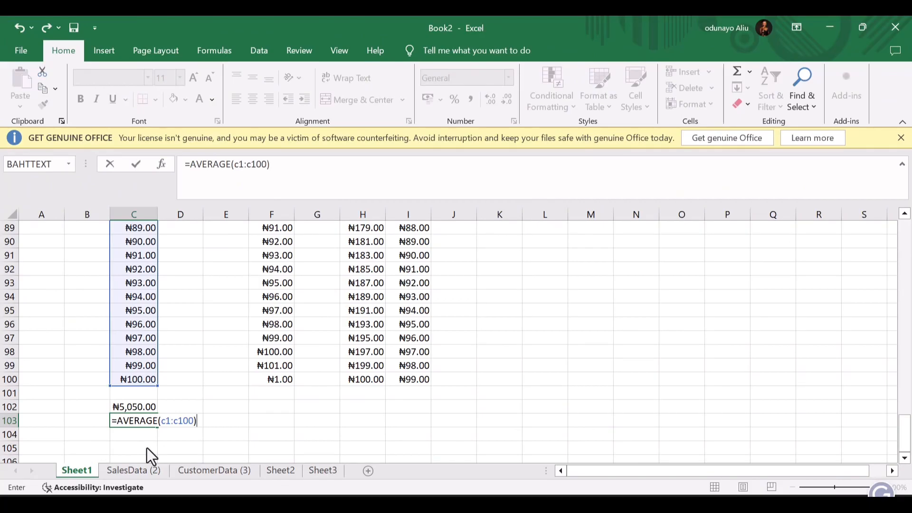
key(Return)
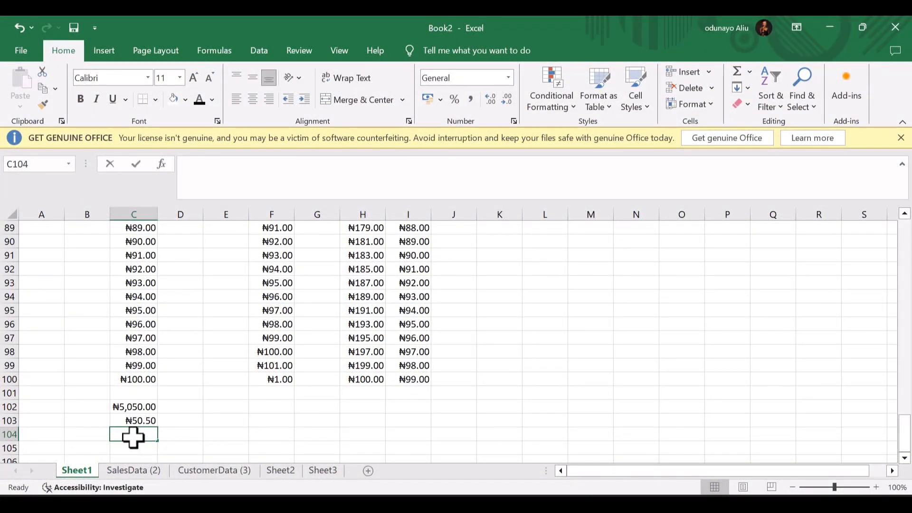
- Put =MIN(C1:C100) in C104, giving ₦1.00
text(Mi=)
key(BackSpace)
key(BackSpace)
key(BackSpace)
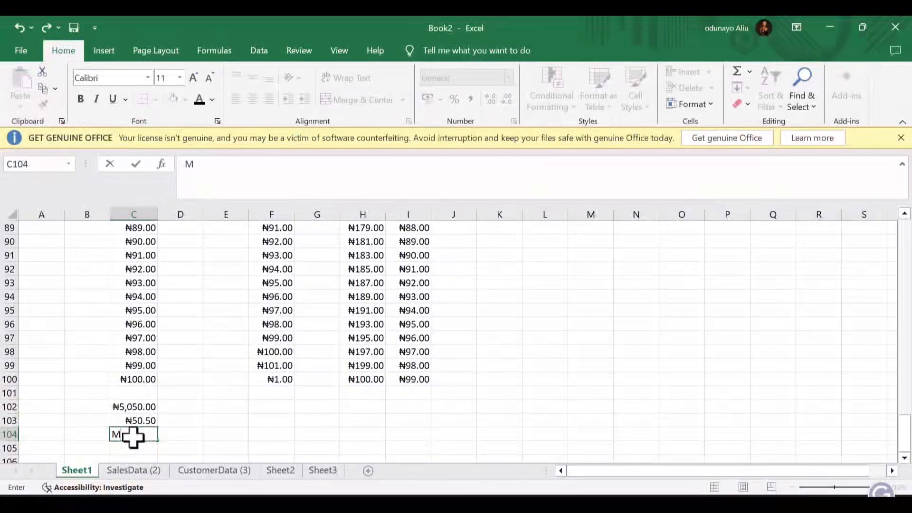
text(=MiN)
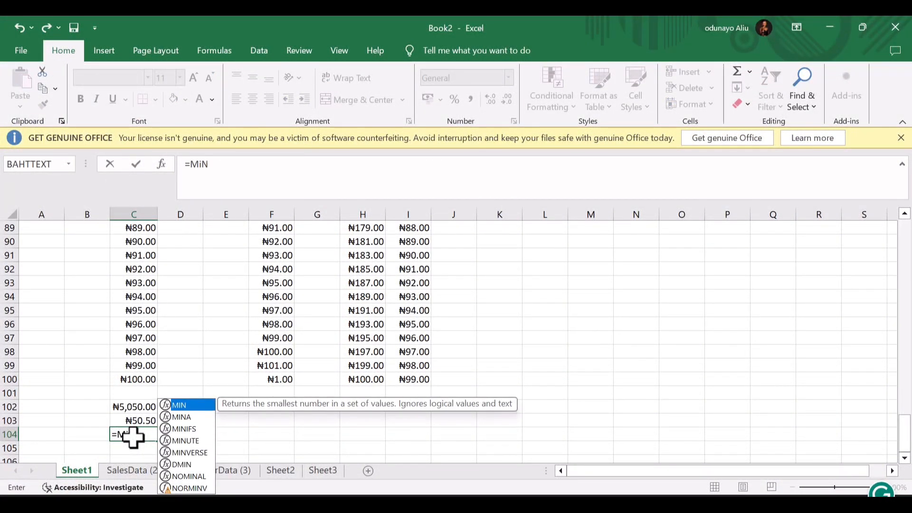
double_click(178, 408)
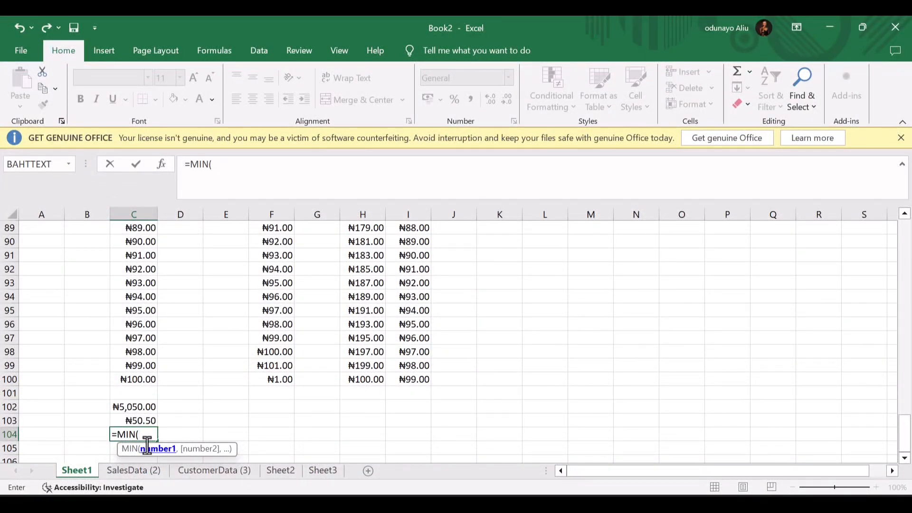
text(c1:c100))
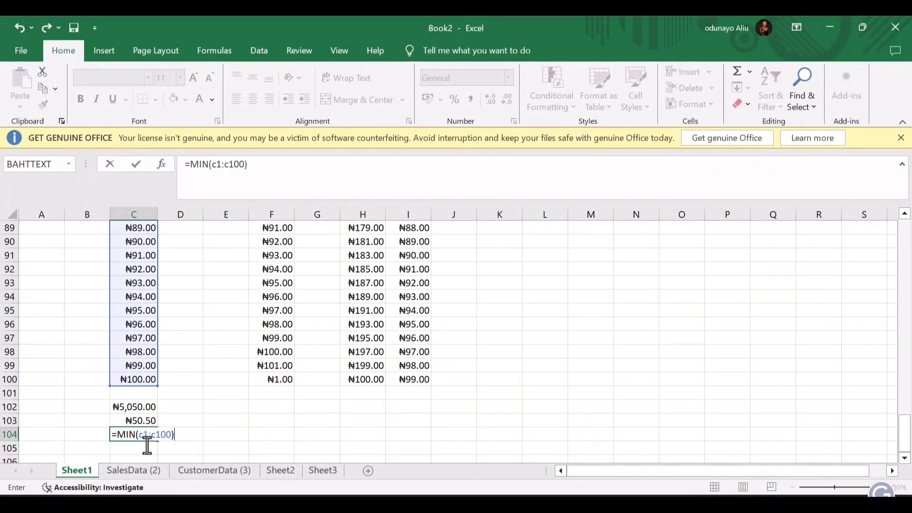
key(Return)
click(87, 407)
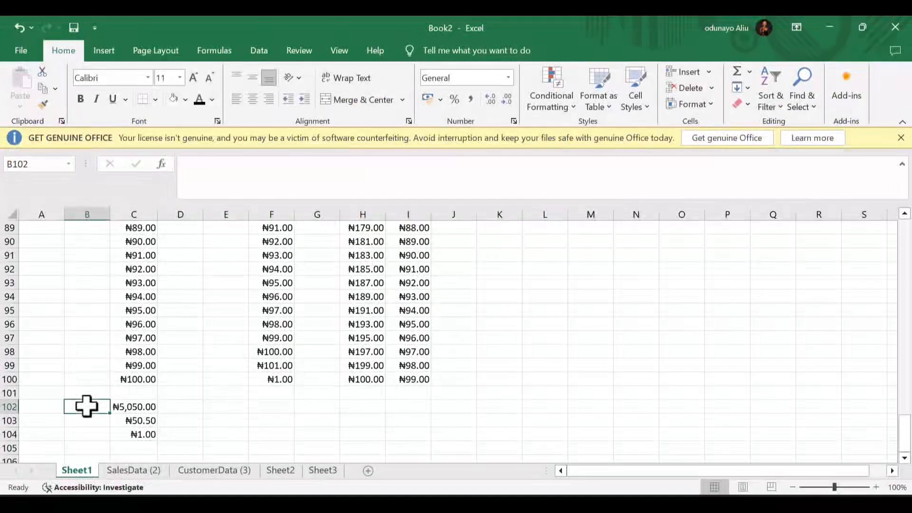
- Label B102 and B103 as Sum and Average, fixing the 'Averge' typo
text(Sum)
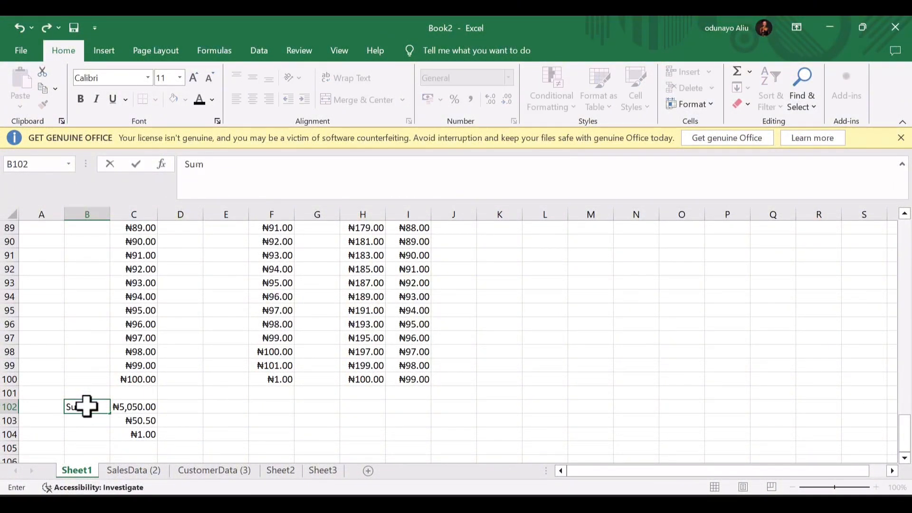
key(Return)
text(A)
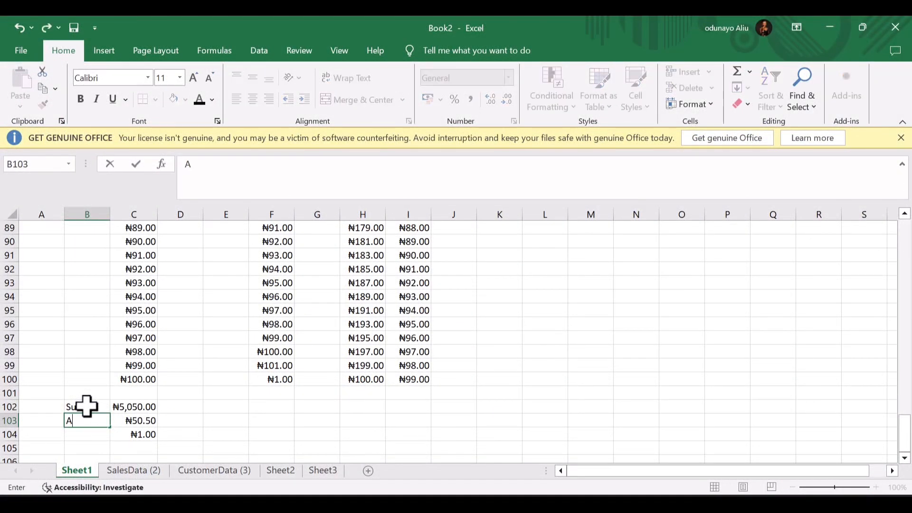
text(verge)
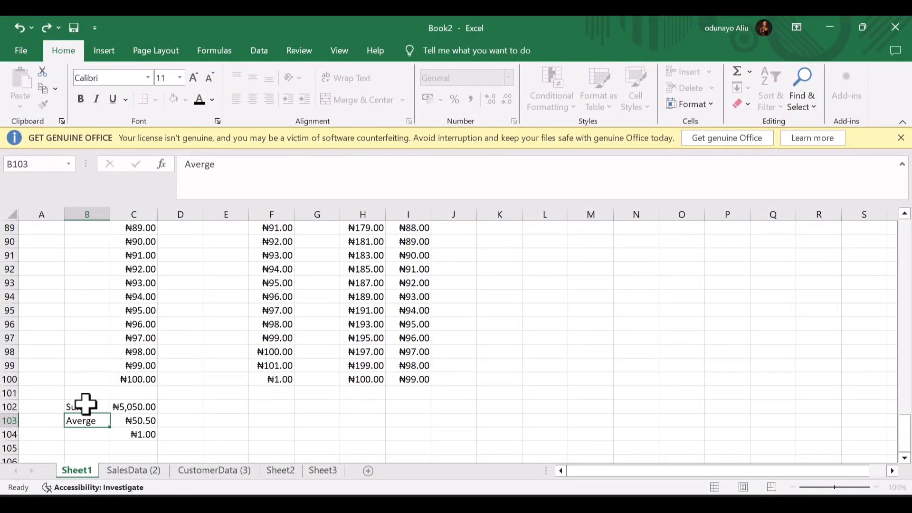
key(Return)
key(Return)
key(Up)
key(Up)
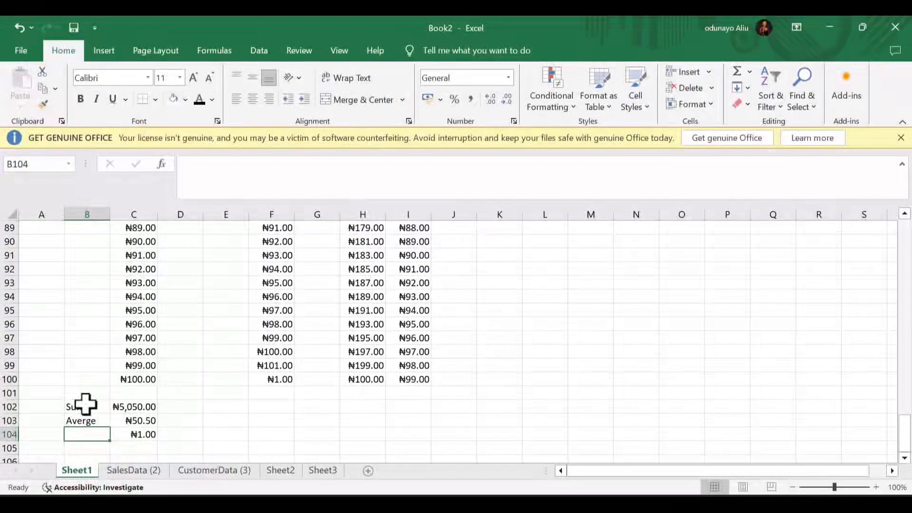
double_click(86, 421)
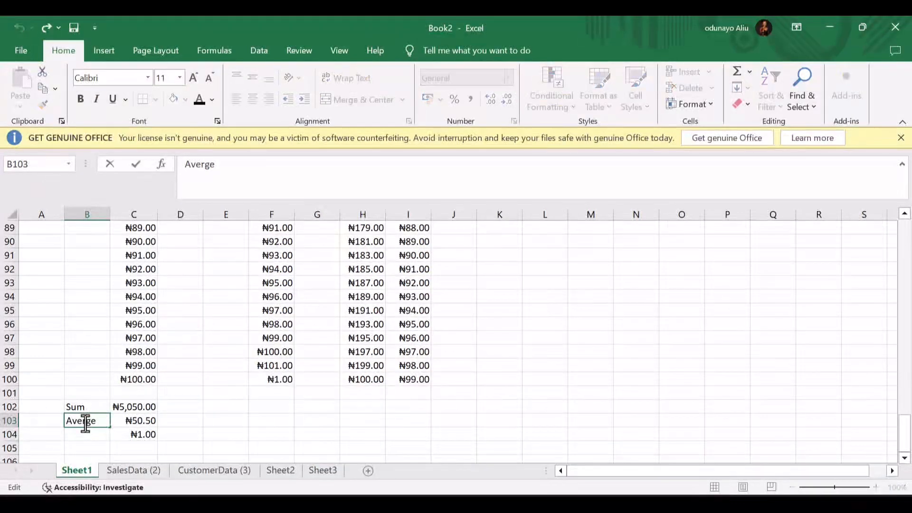
text(a)
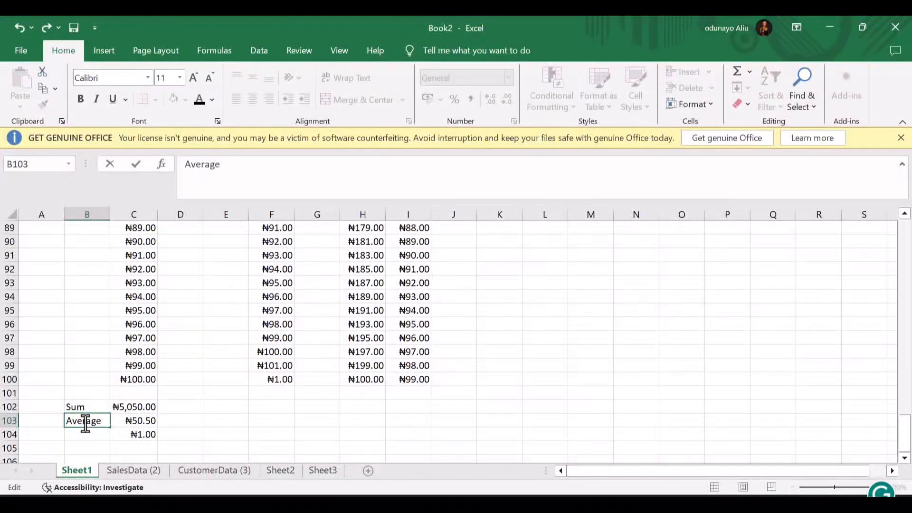
key(Return)
- Add the Min and Max labels in B104 and B105
text(Min)
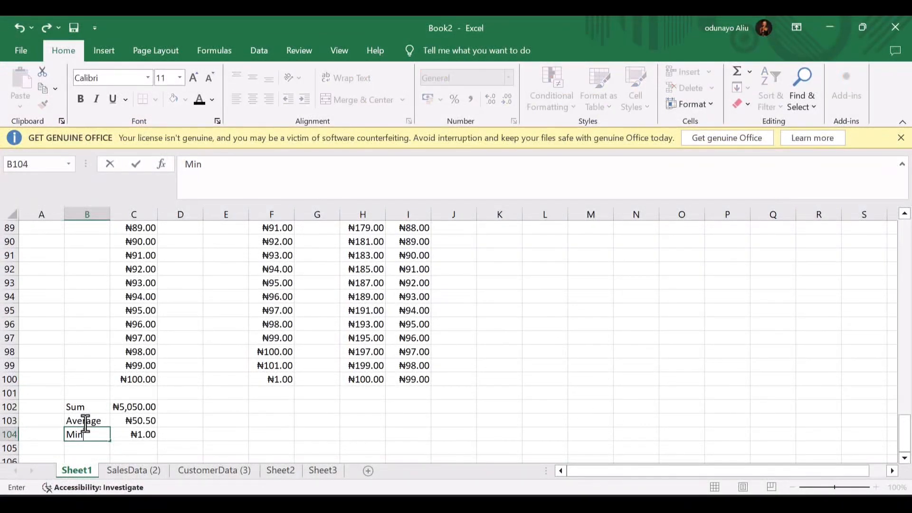
key(Return)
text(Max)
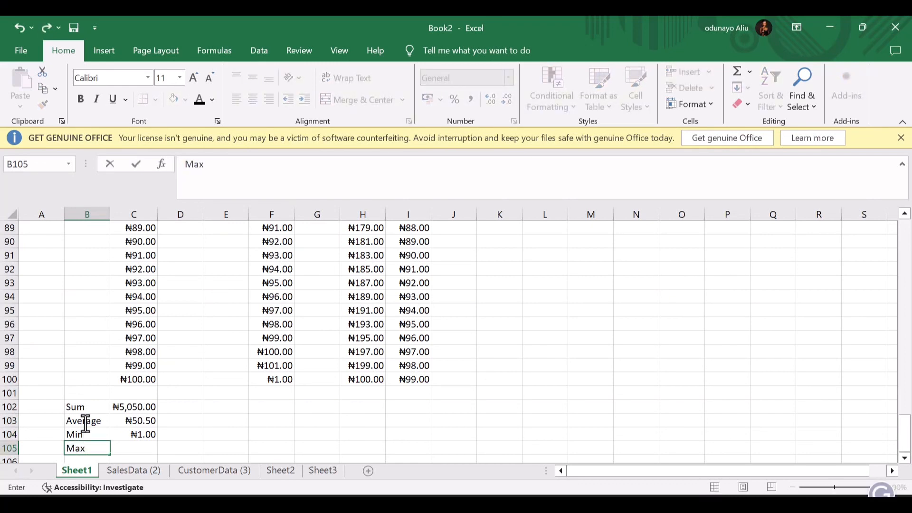
key(Up)
key(Right)
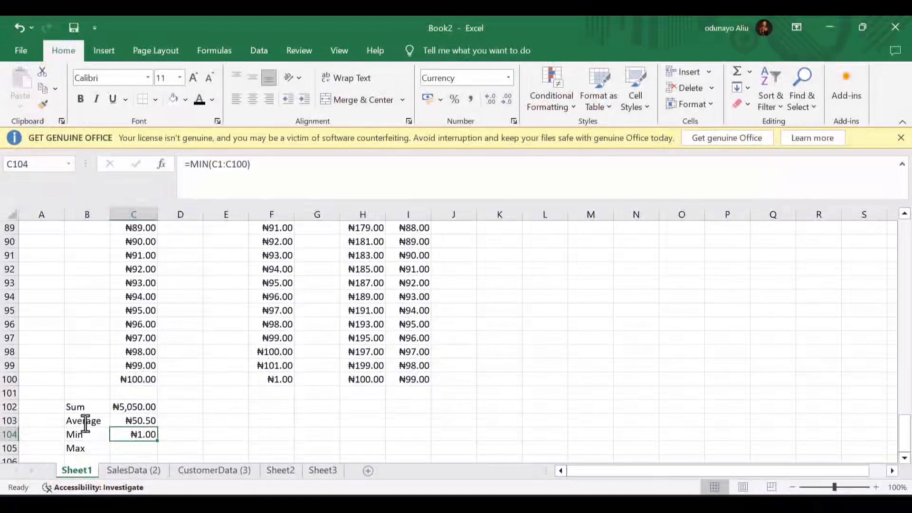
key(Down)
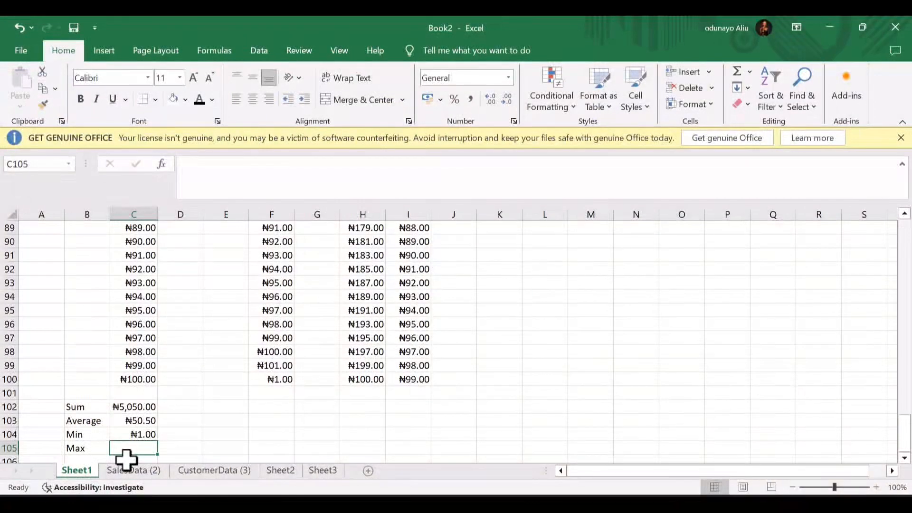
- Enter =MAX(C1:C100) in C105 for ₦100.00, then select the B102:C105 summary block
drag(131, 456, 130, 424)
double_click(130, 423)
text(=ma)
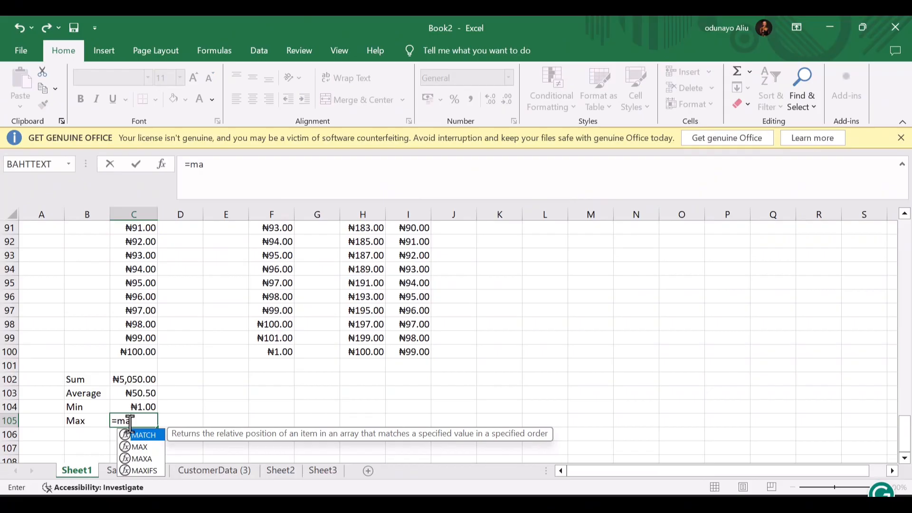
double_click(138, 448)
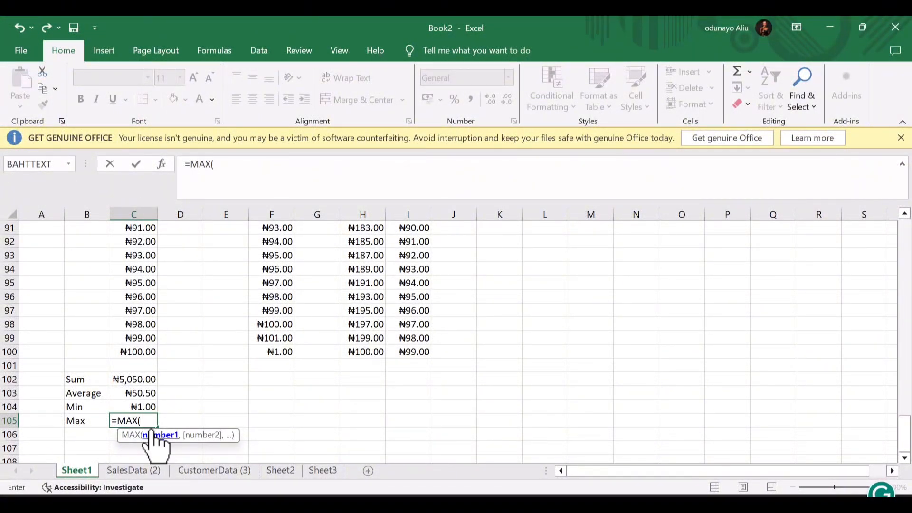
text(c1:c1000)
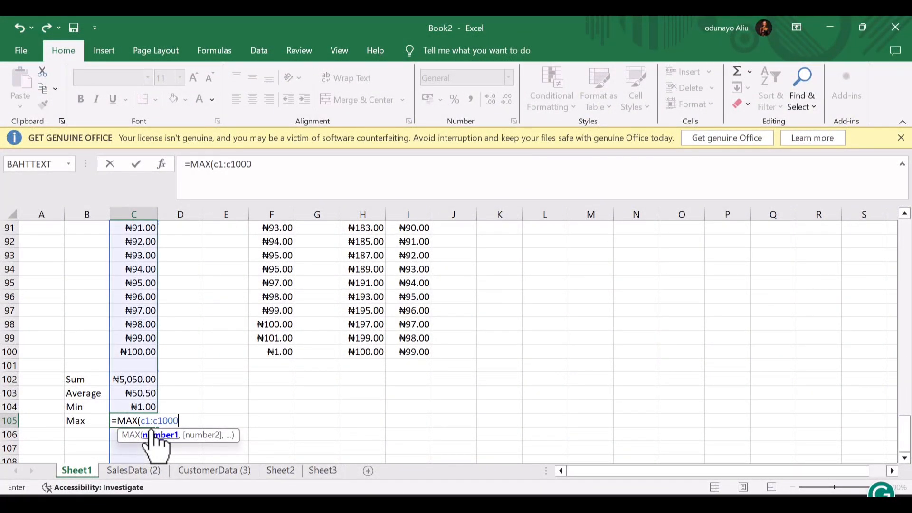
key(BackSpace)
text())
key(Return)
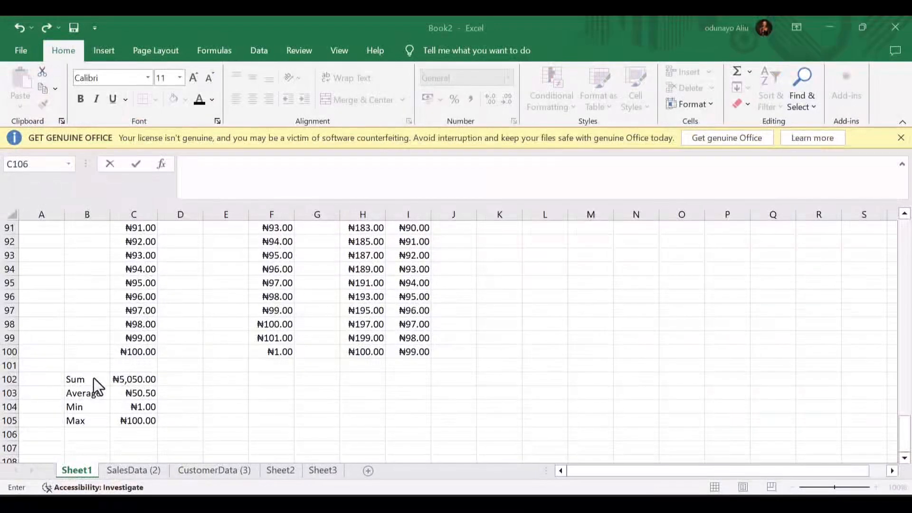
double_click(94, 380)
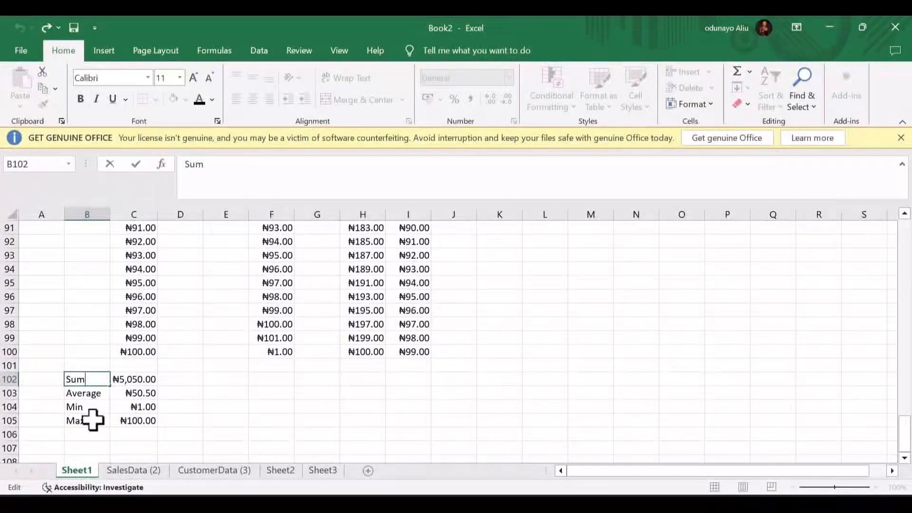
drag(79, 421, 132, 377)
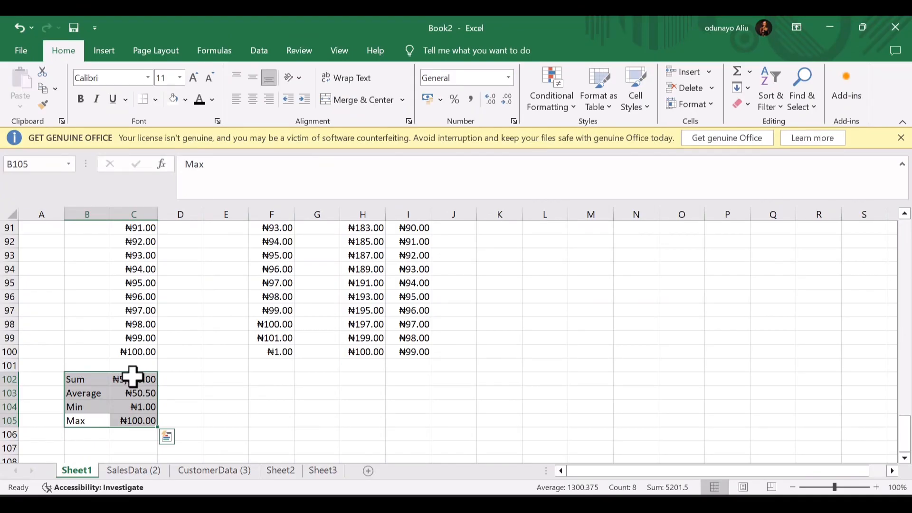
- Switch to the SalesData (2) sheet and select its Product column
click(112, 472)
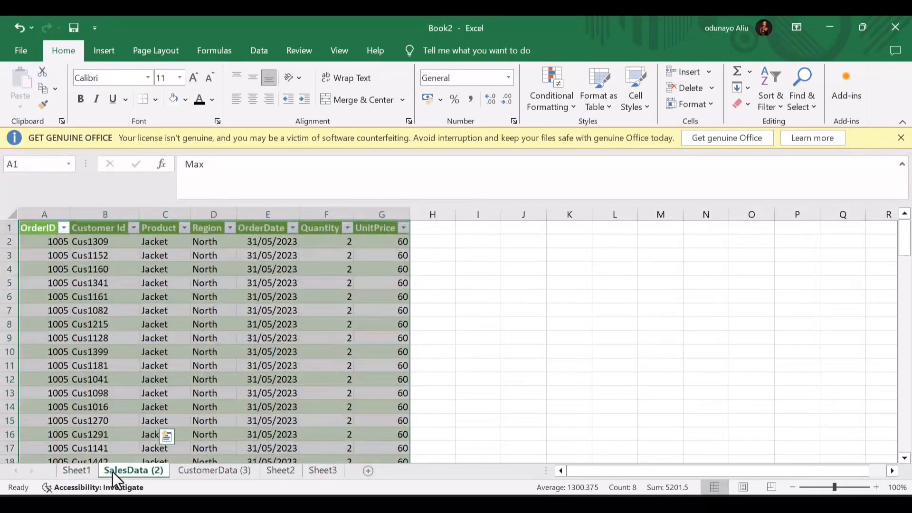
scroll(151, 246, down, 3)
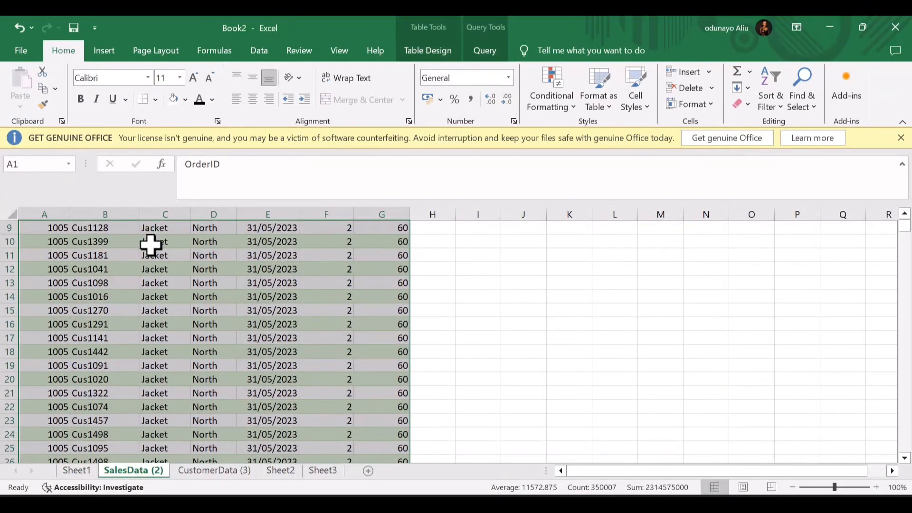
scroll(150, 245, down, 10)
scroll(151, 245, up, 13)
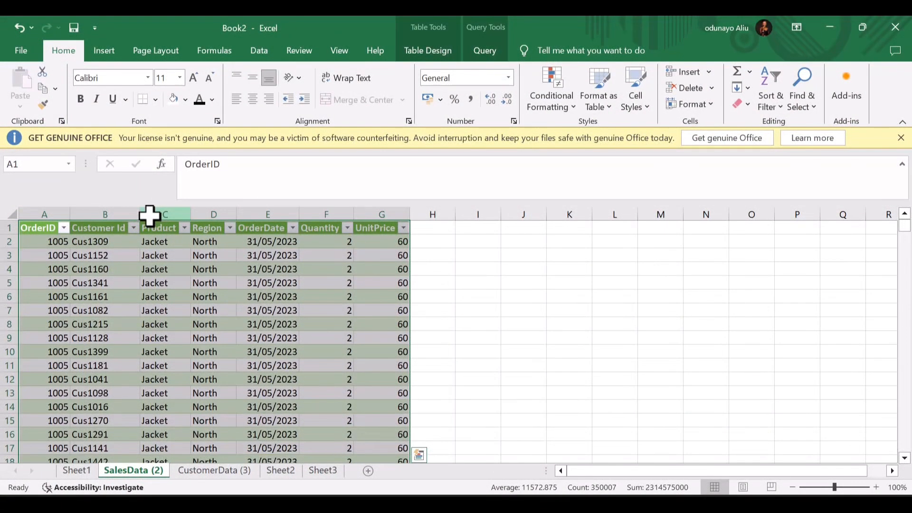
click(150, 222)
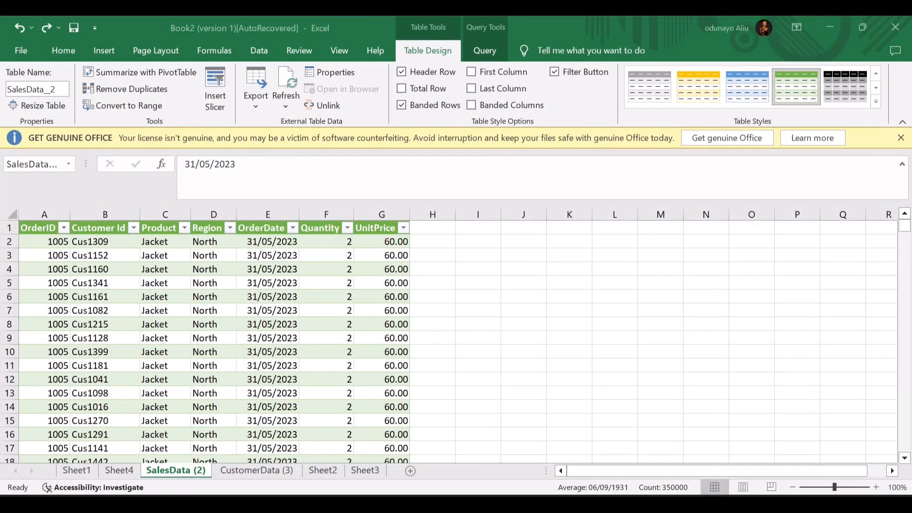
click(151, 465)
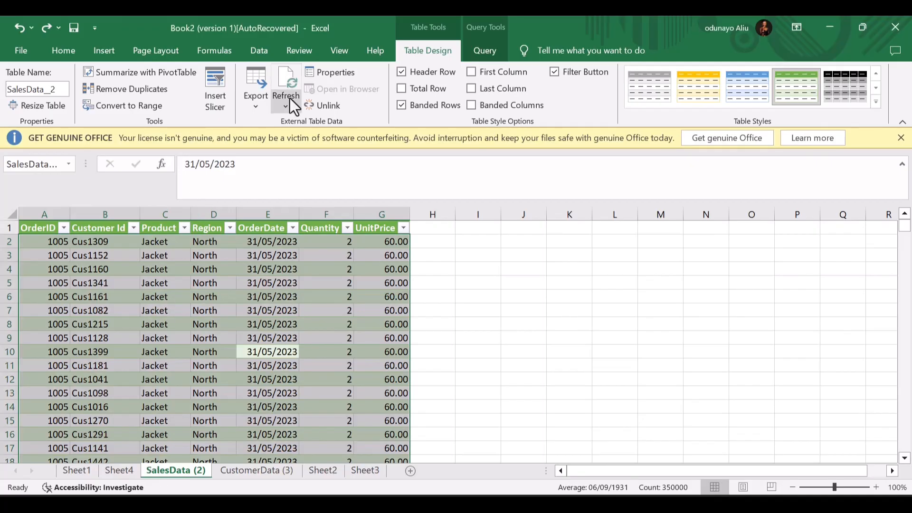
- Summarize the SalesData_2 table into an empty PivotTable on a new Sheet5
click(107, 73)
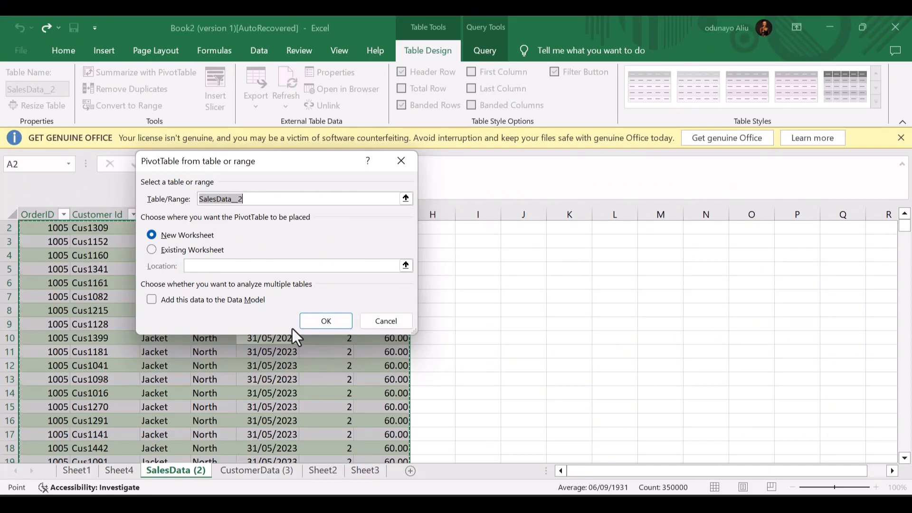
click(323, 322)
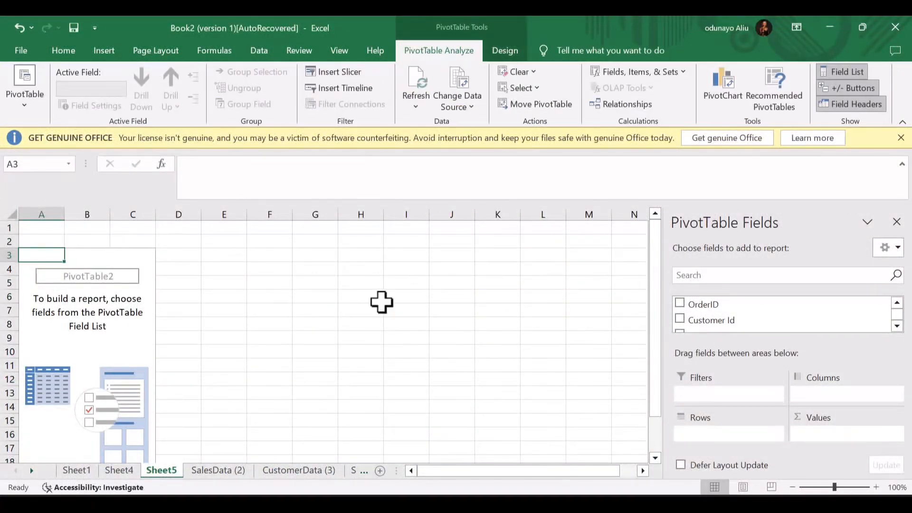
scroll(753, 320, down, 3)
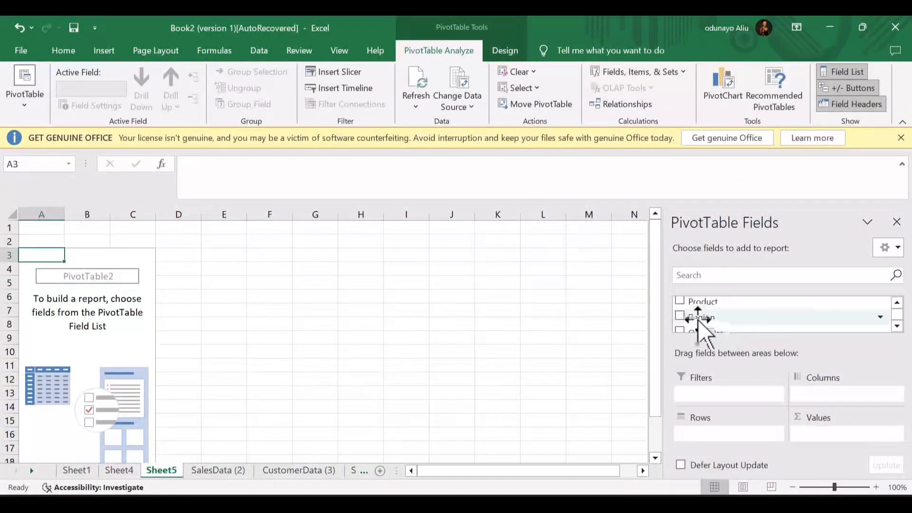
scroll(717, 328, down, 3)
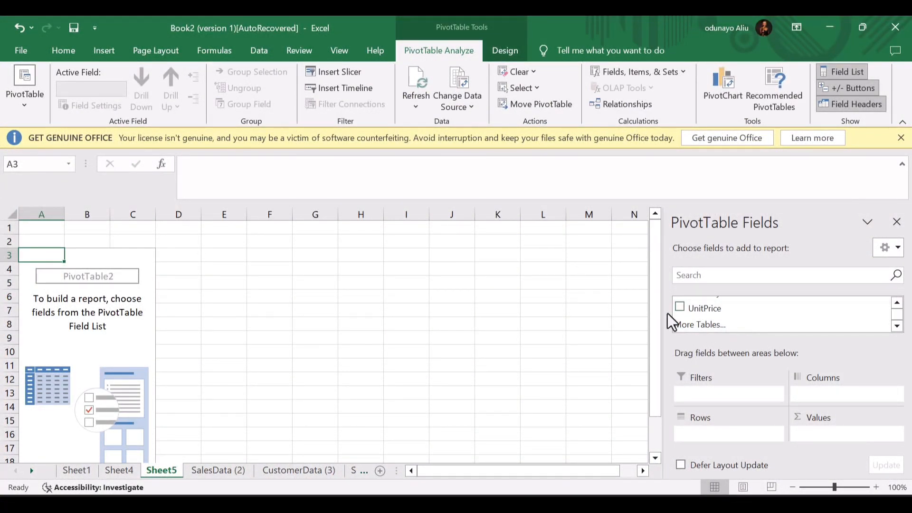
scroll(708, 314, up, 3)
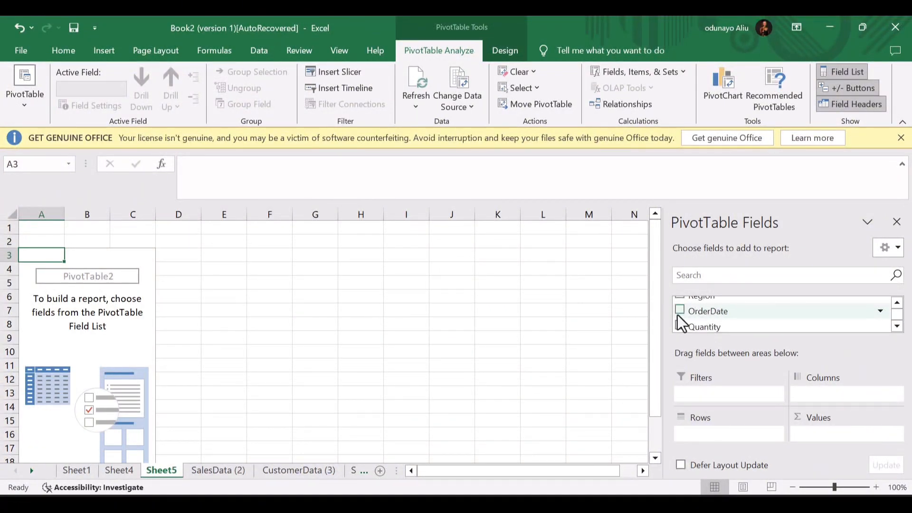
scroll(684, 318, up, 1)
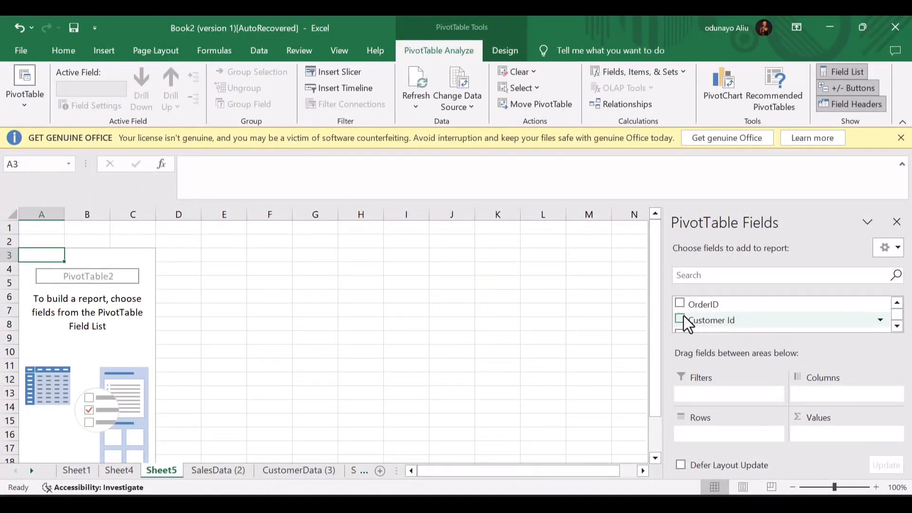
scroll(685, 325, down, 1)
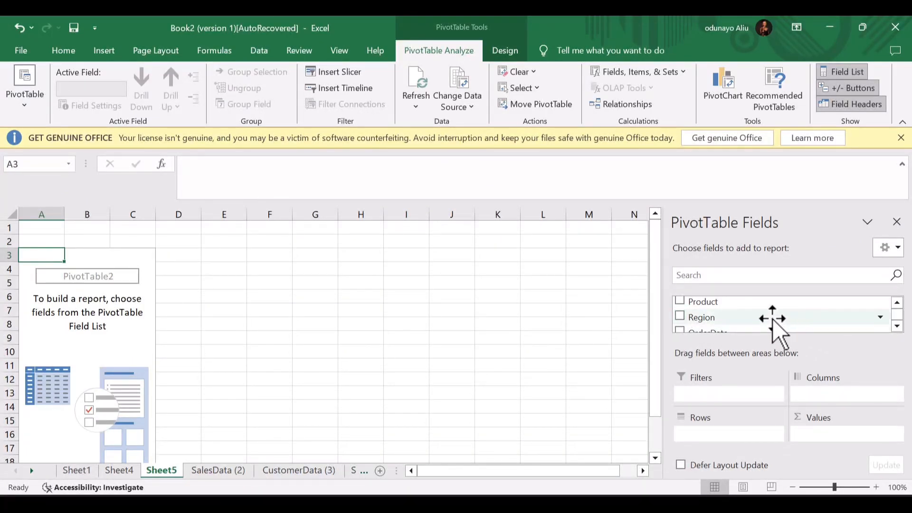
scroll(720, 304, down, 1)
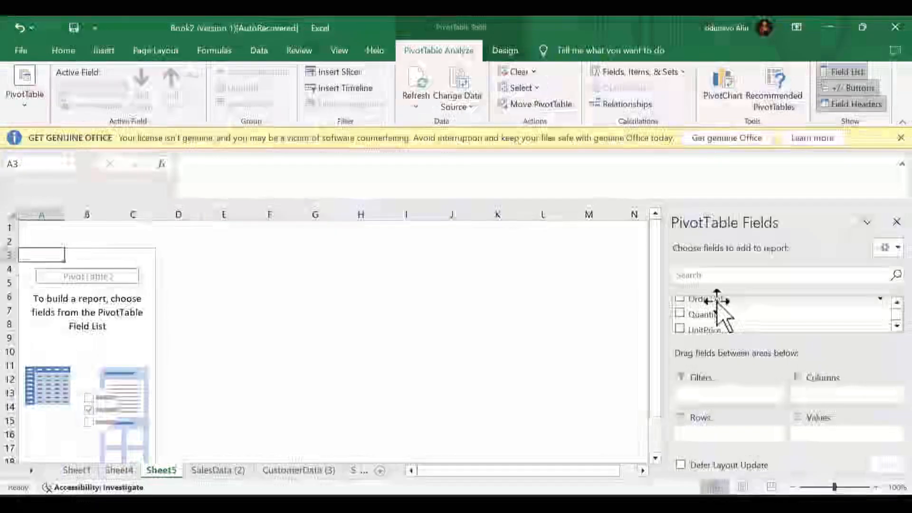
- Add Quantity and UnitPrice as sums and Product as rows in the PivotTable
click(682, 315)
click(680, 328)
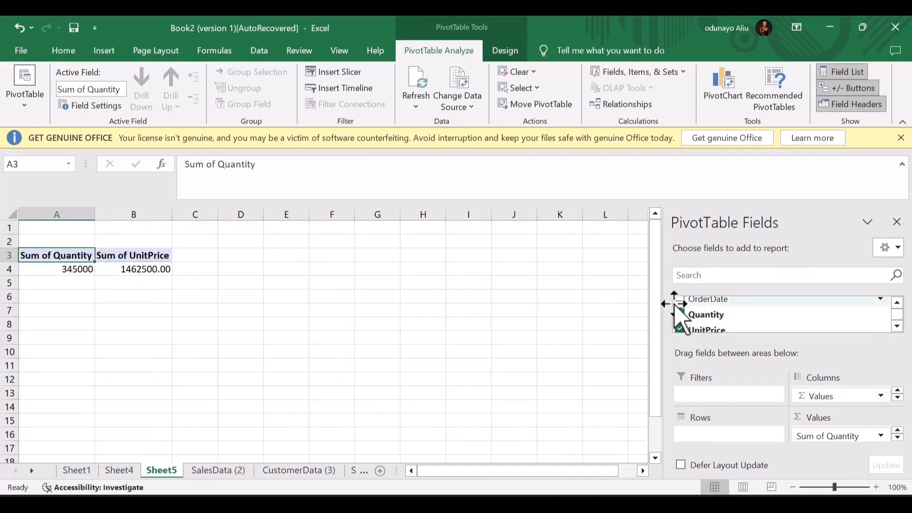
scroll(674, 315, down, 1)
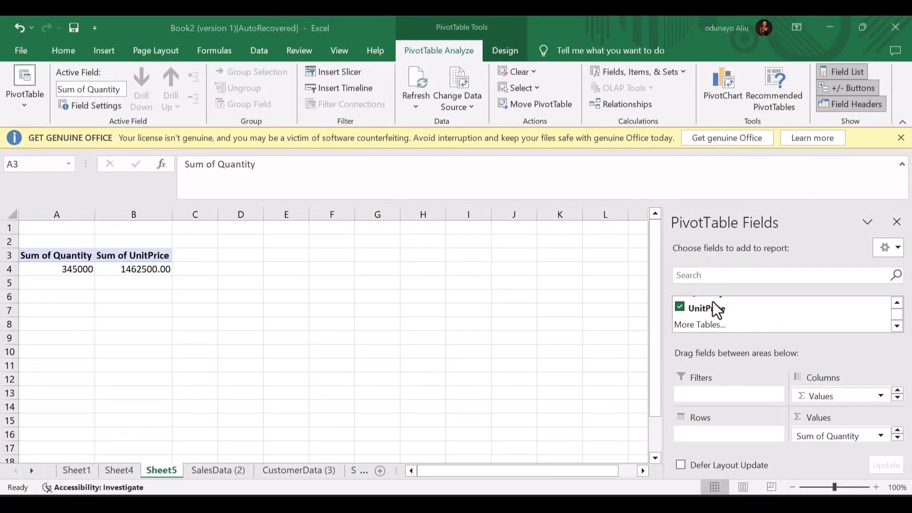
scroll(715, 312, up, 1)
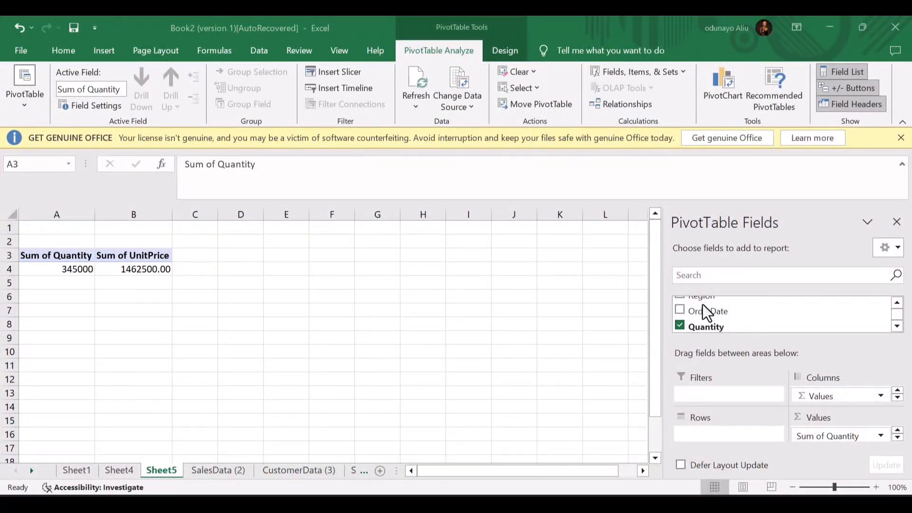
scroll(706, 313, up, 1)
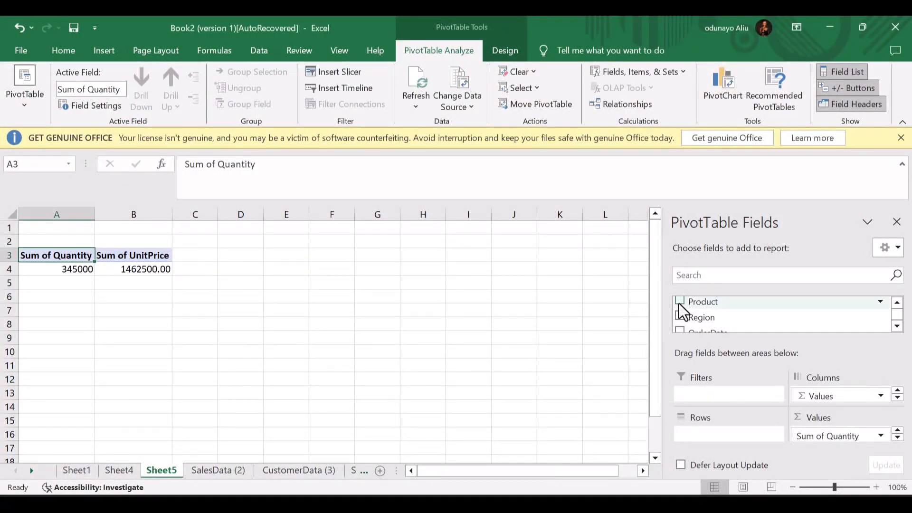
click(680, 303)
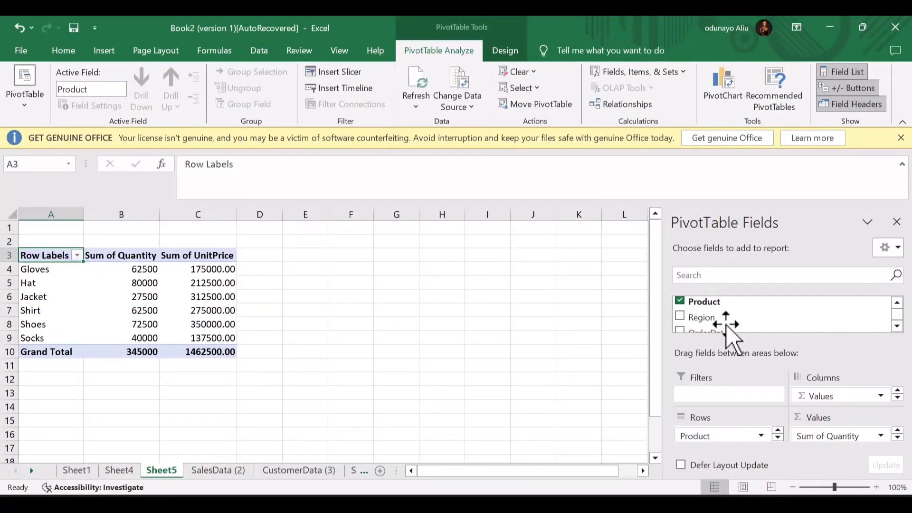
- Rebuild the PivotTable from the data model on Sheet6 using More Tables
scroll(727, 327, down, 5)
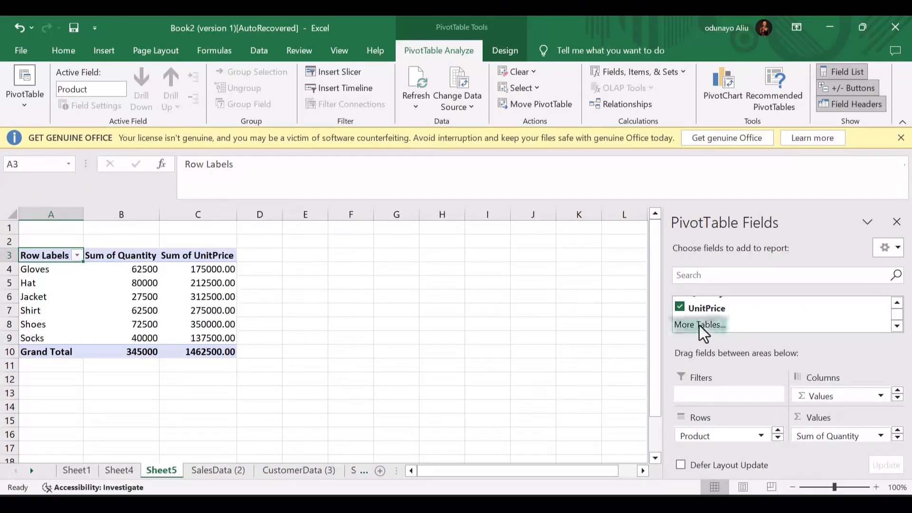
click(702, 326)
click(339, 267)
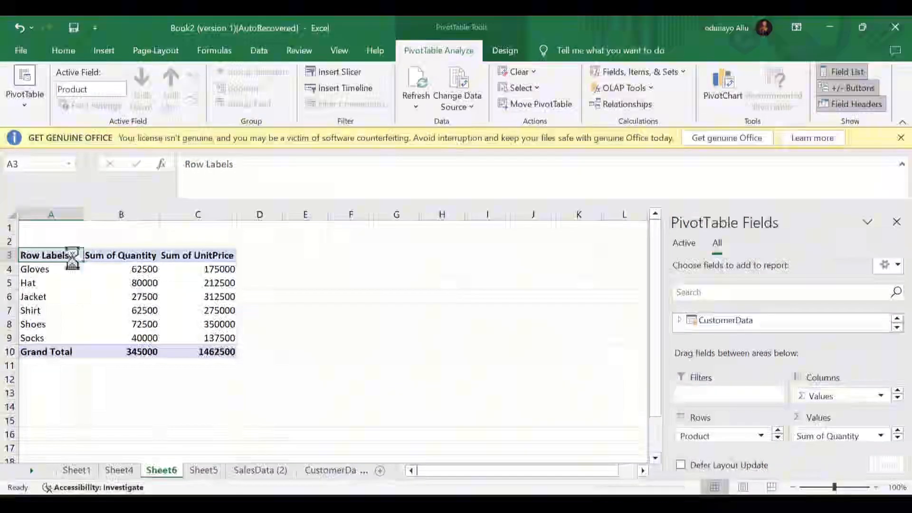
- Rename the Sheet6 PivotTable's A3 header from 'Row Labels' to 'Products'
click(76, 256)
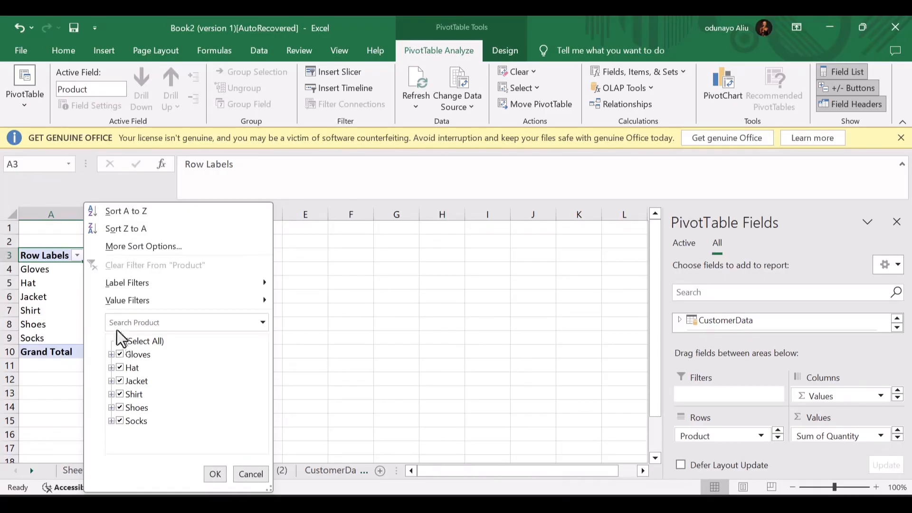
click(215, 474)
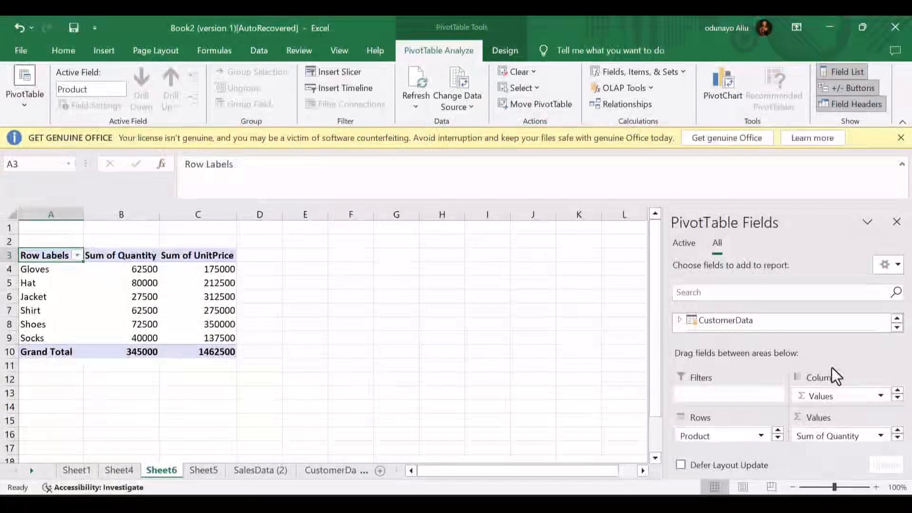
double_click(46, 255)
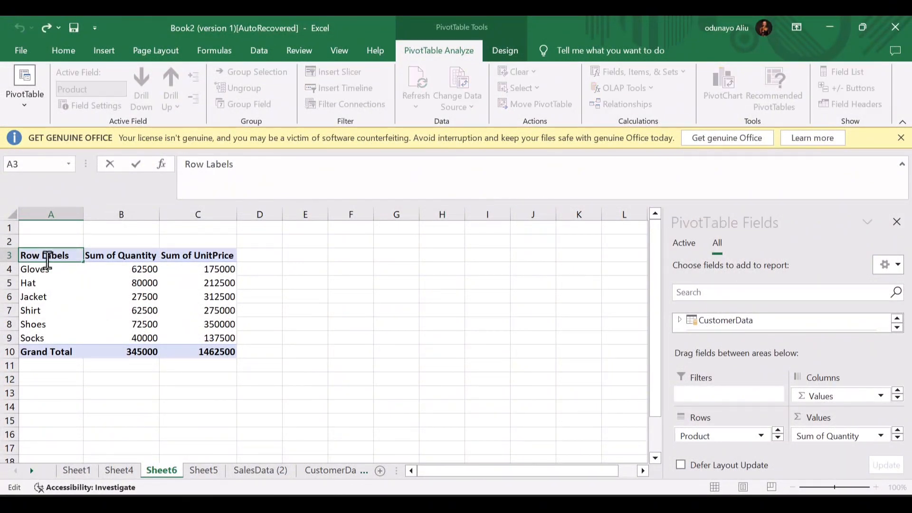
triple_click(44, 259)
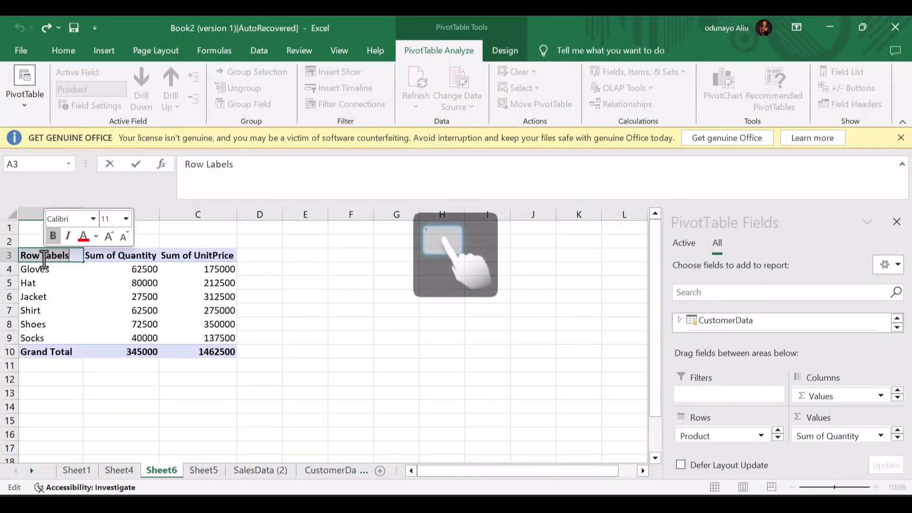
text(Products)
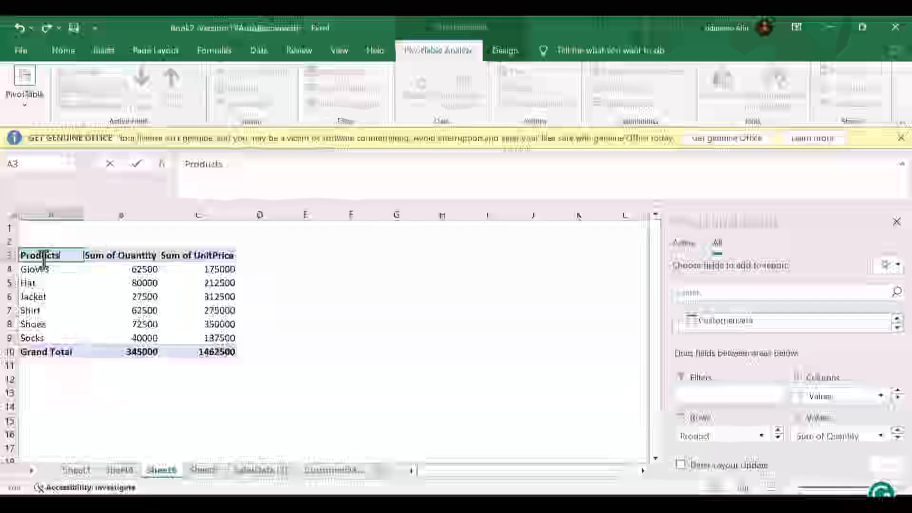
key(Return)
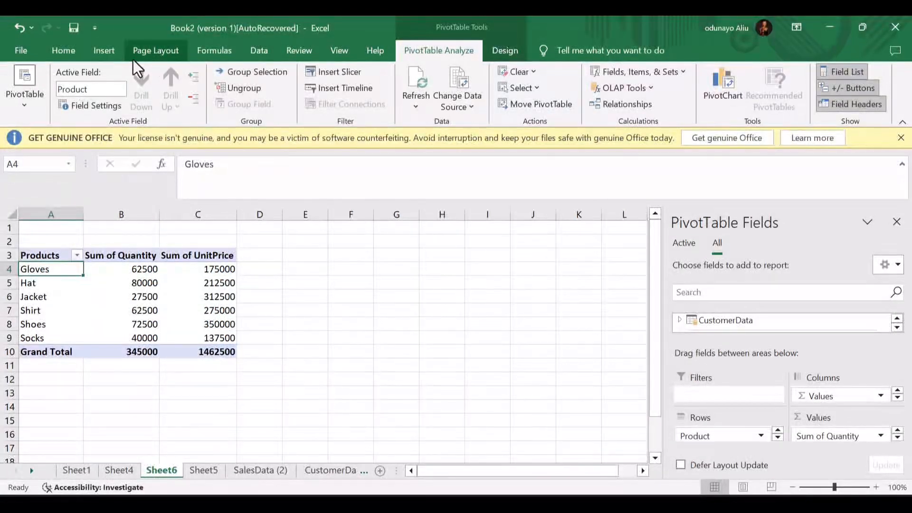
- Insert a Clustered Column PivotChart of Sum of Quantity and Sum of UnitPrice per product
click(104, 51)
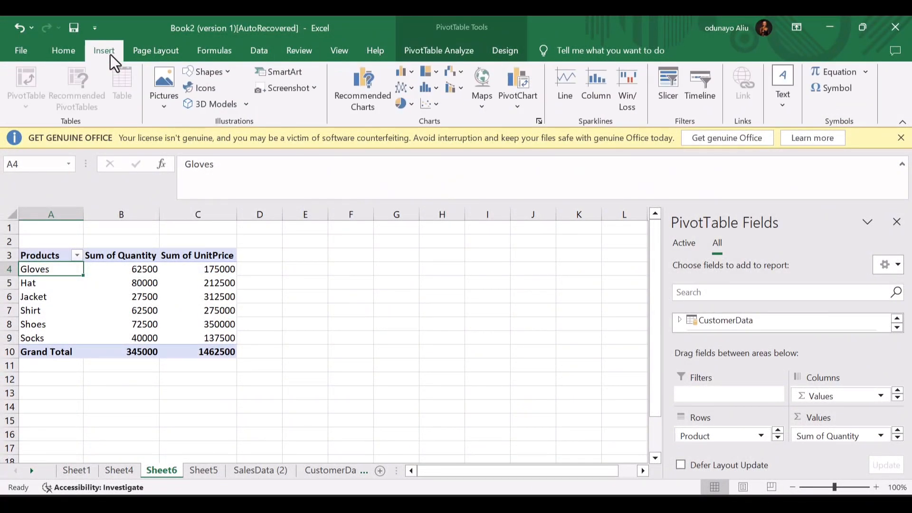
click(369, 90)
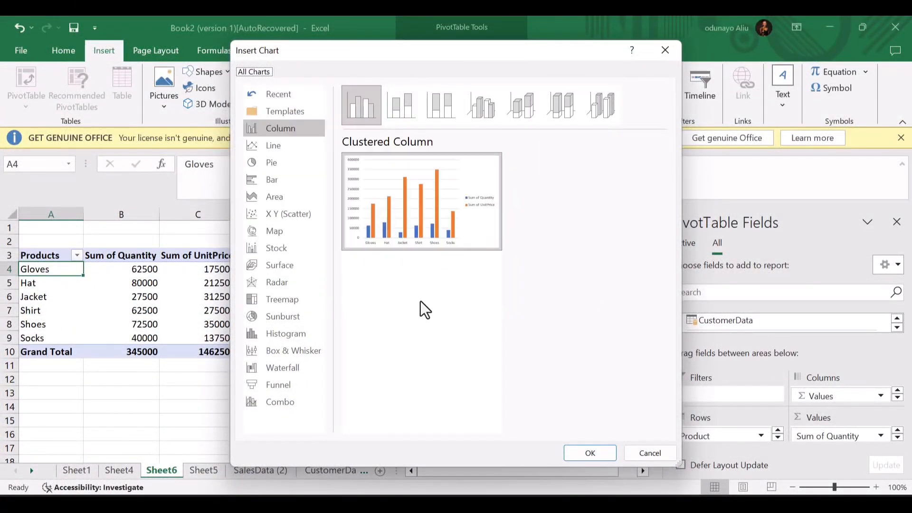
click(275, 149)
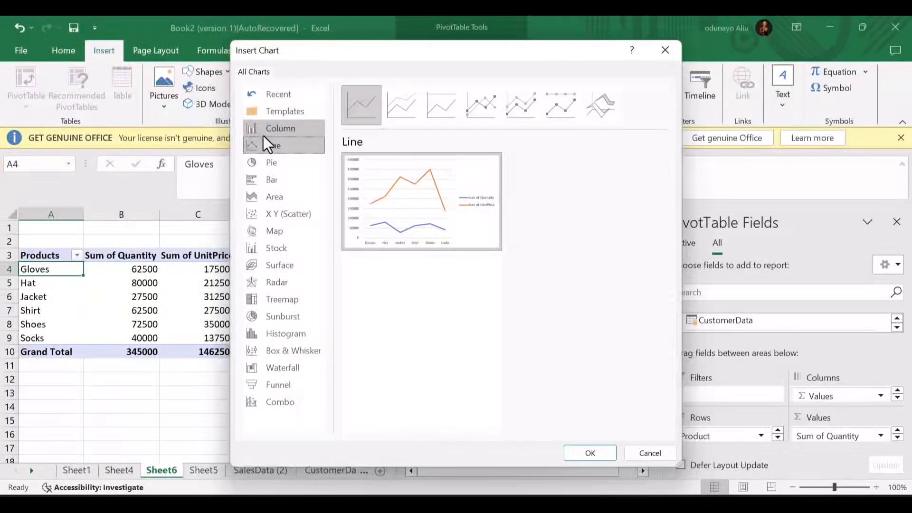
click(264, 133)
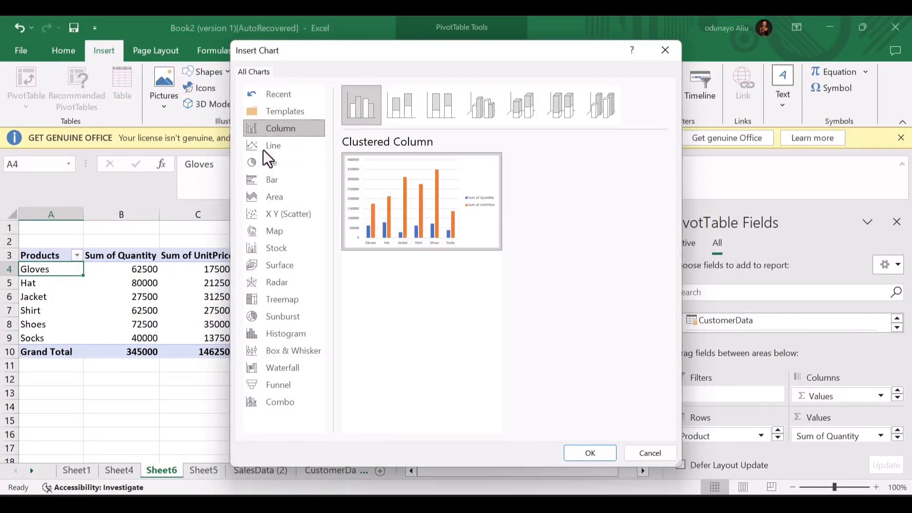
click(264, 184)
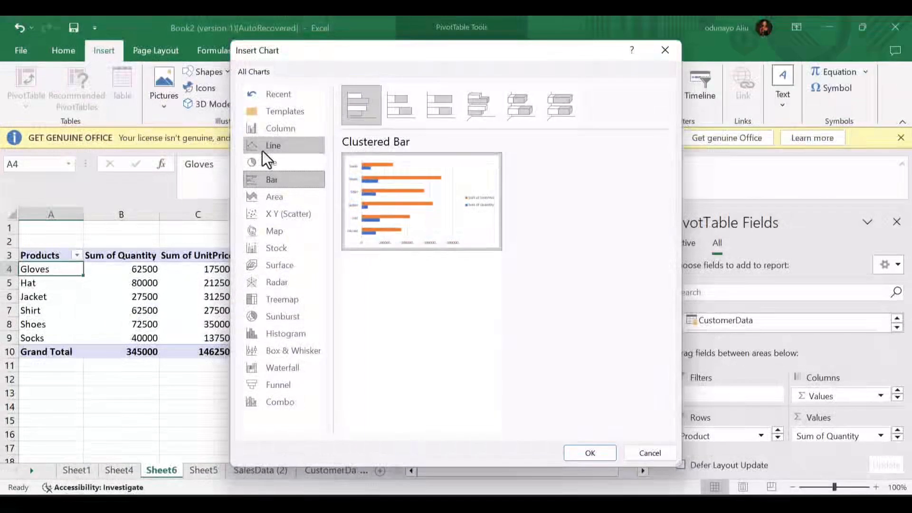
click(256, 130)
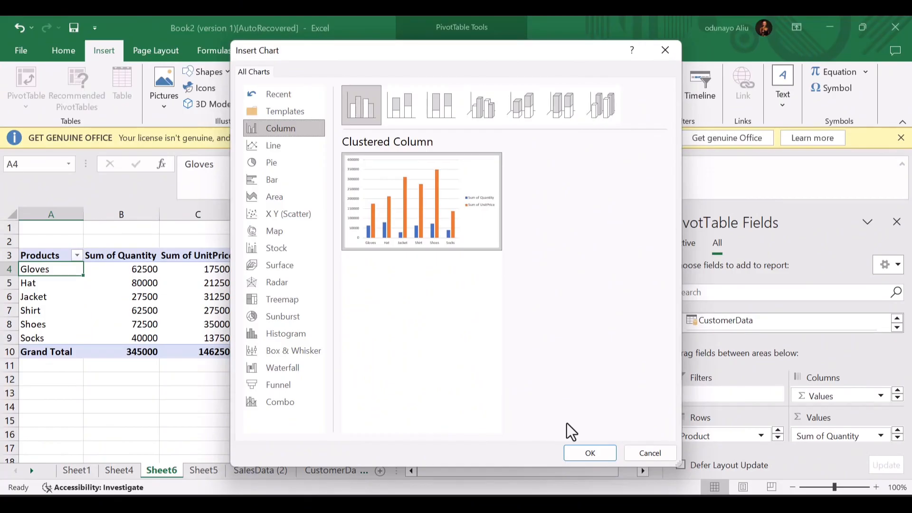
click(576, 455)
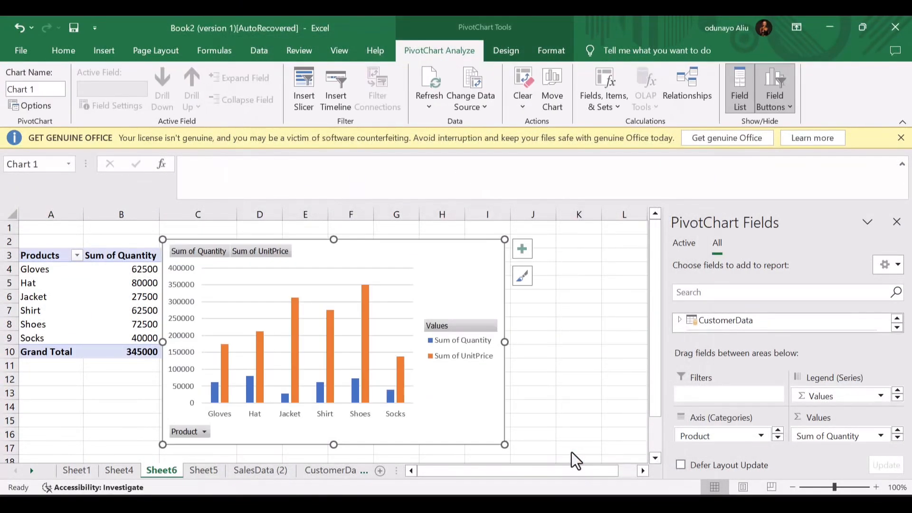
- Place the PivotChart right of the pivot table and apply Style 6 with column value labels
drag(458, 406, 566, 415)
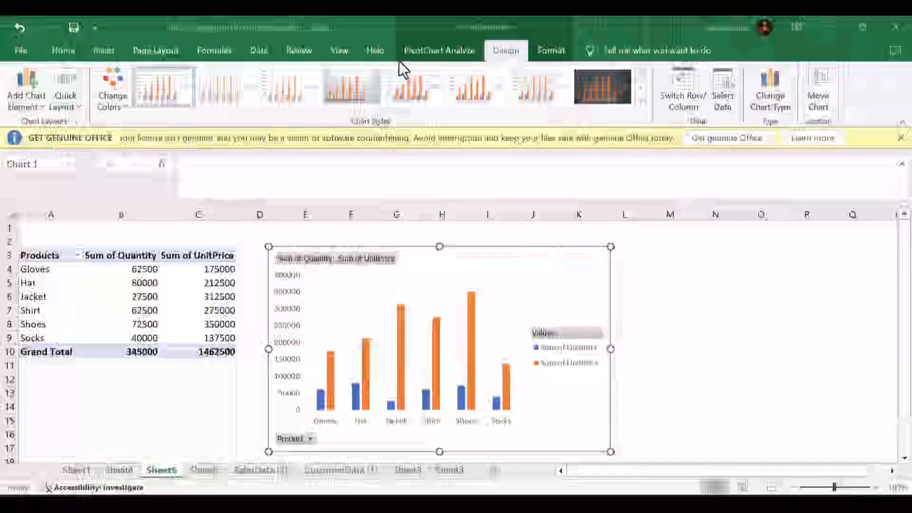
click(234, 76)
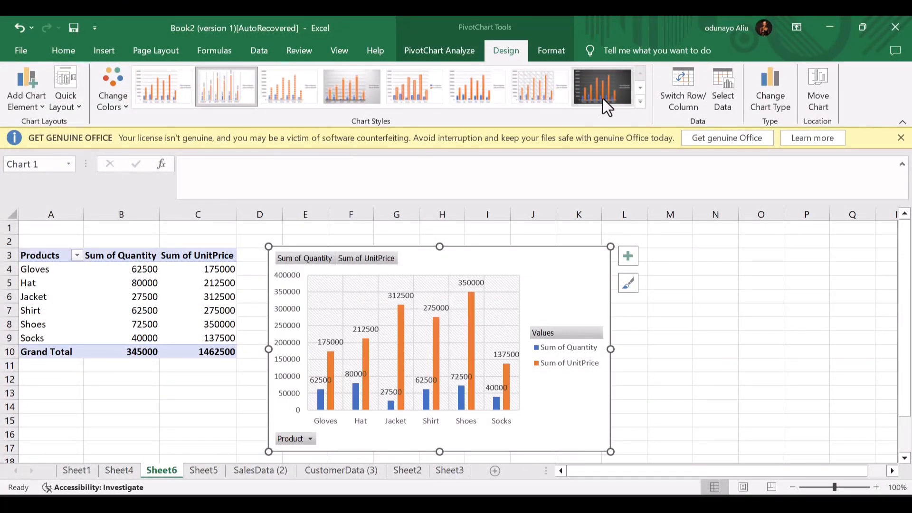
click(605, 99)
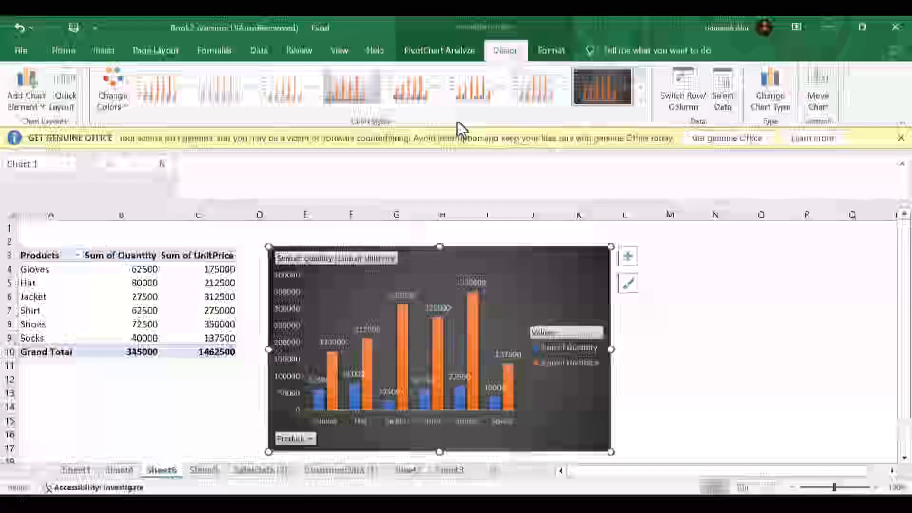
click(475, 82)
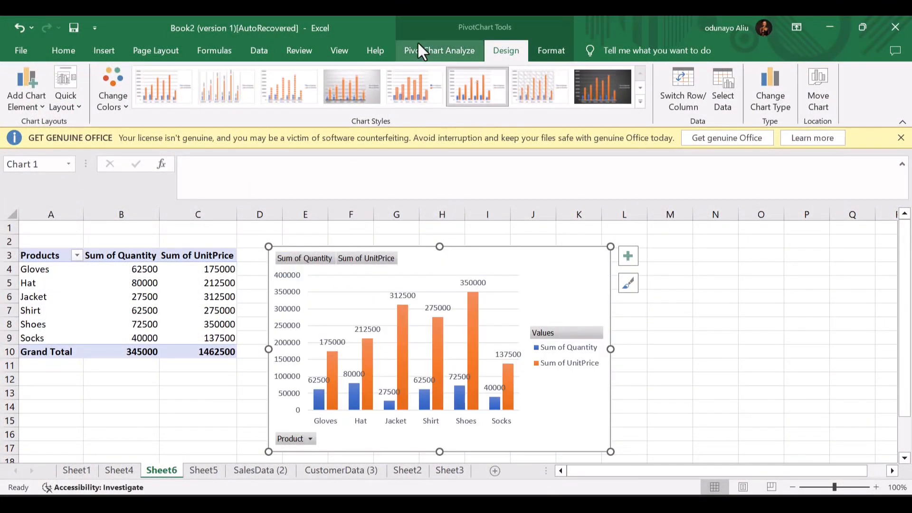
- Switch the PivotChart from clustered column to the Bar > Clustered Bar chart type
click(103, 55)
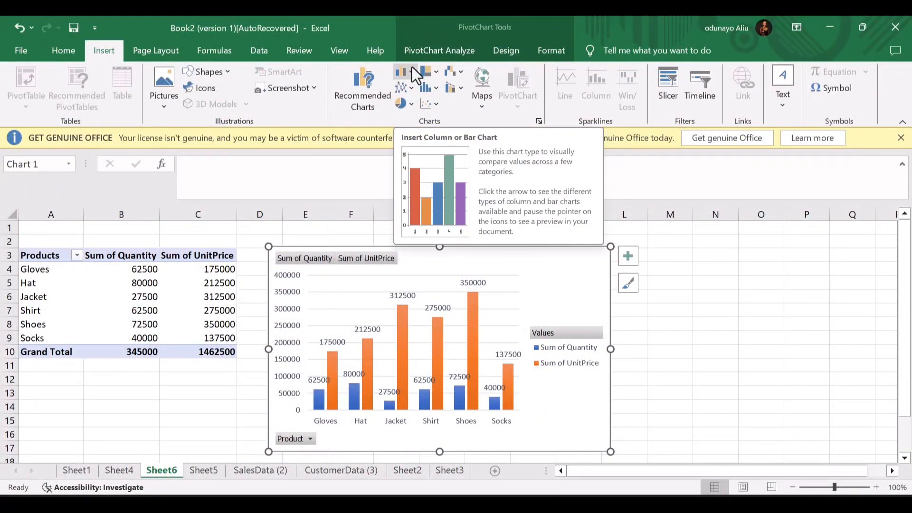
click(413, 72)
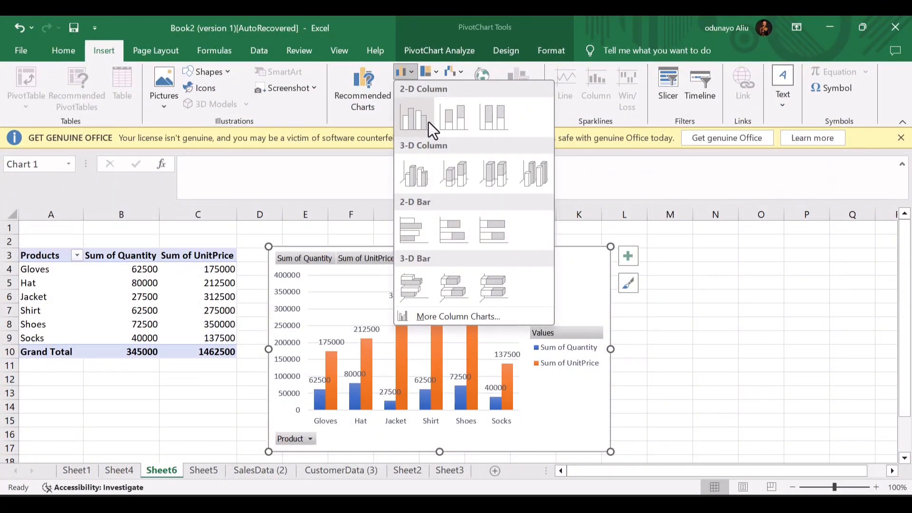
click(368, 81)
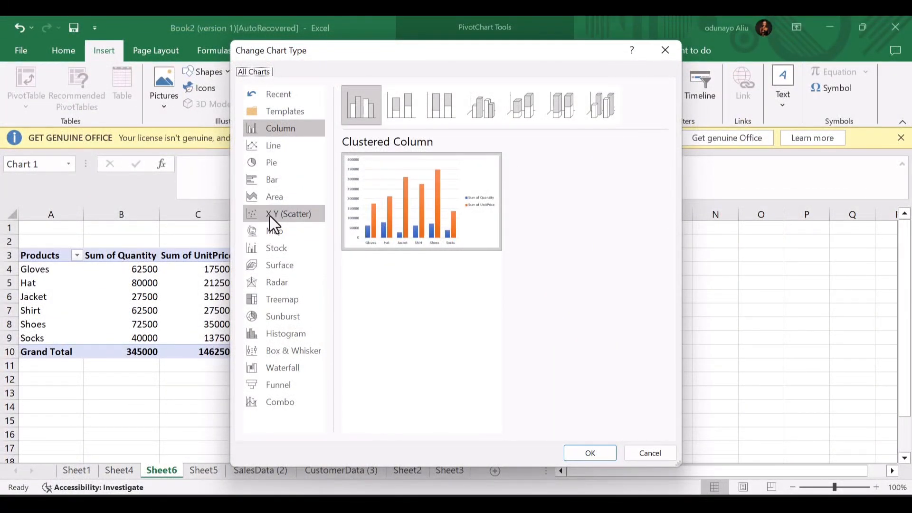
click(269, 185)
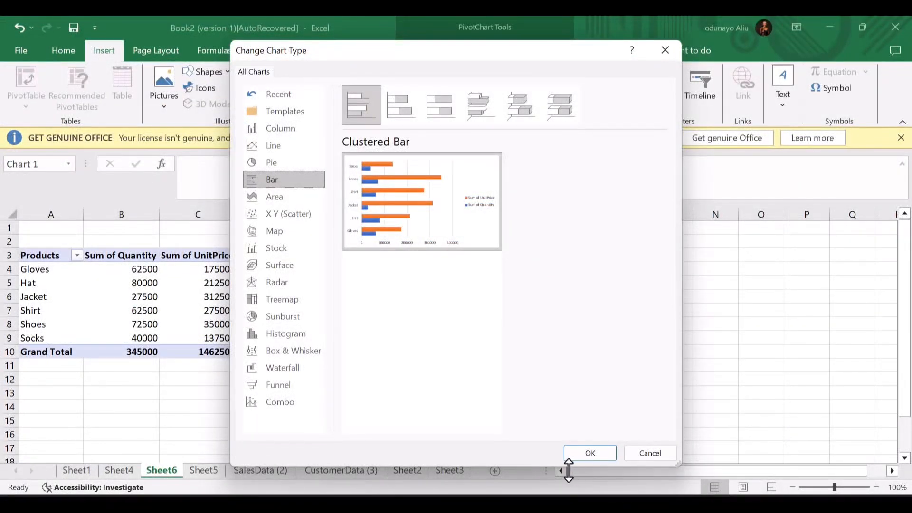
click(591, 452)
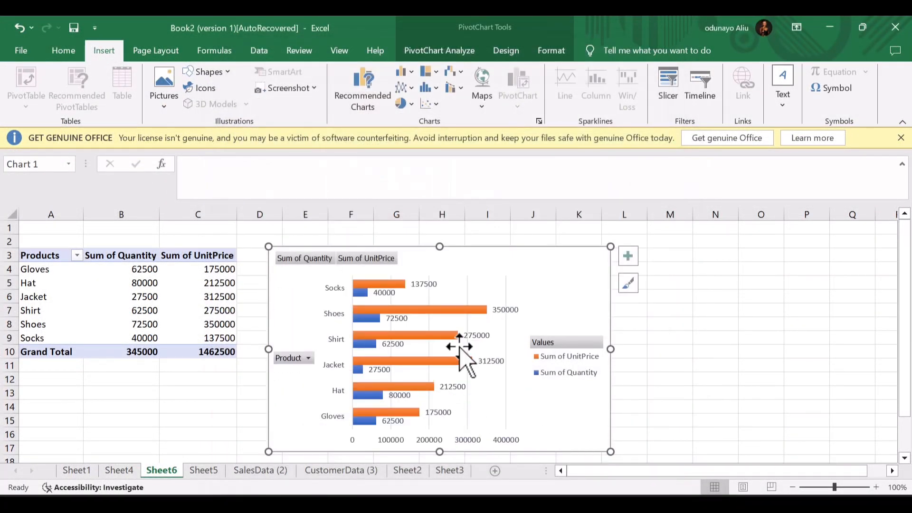